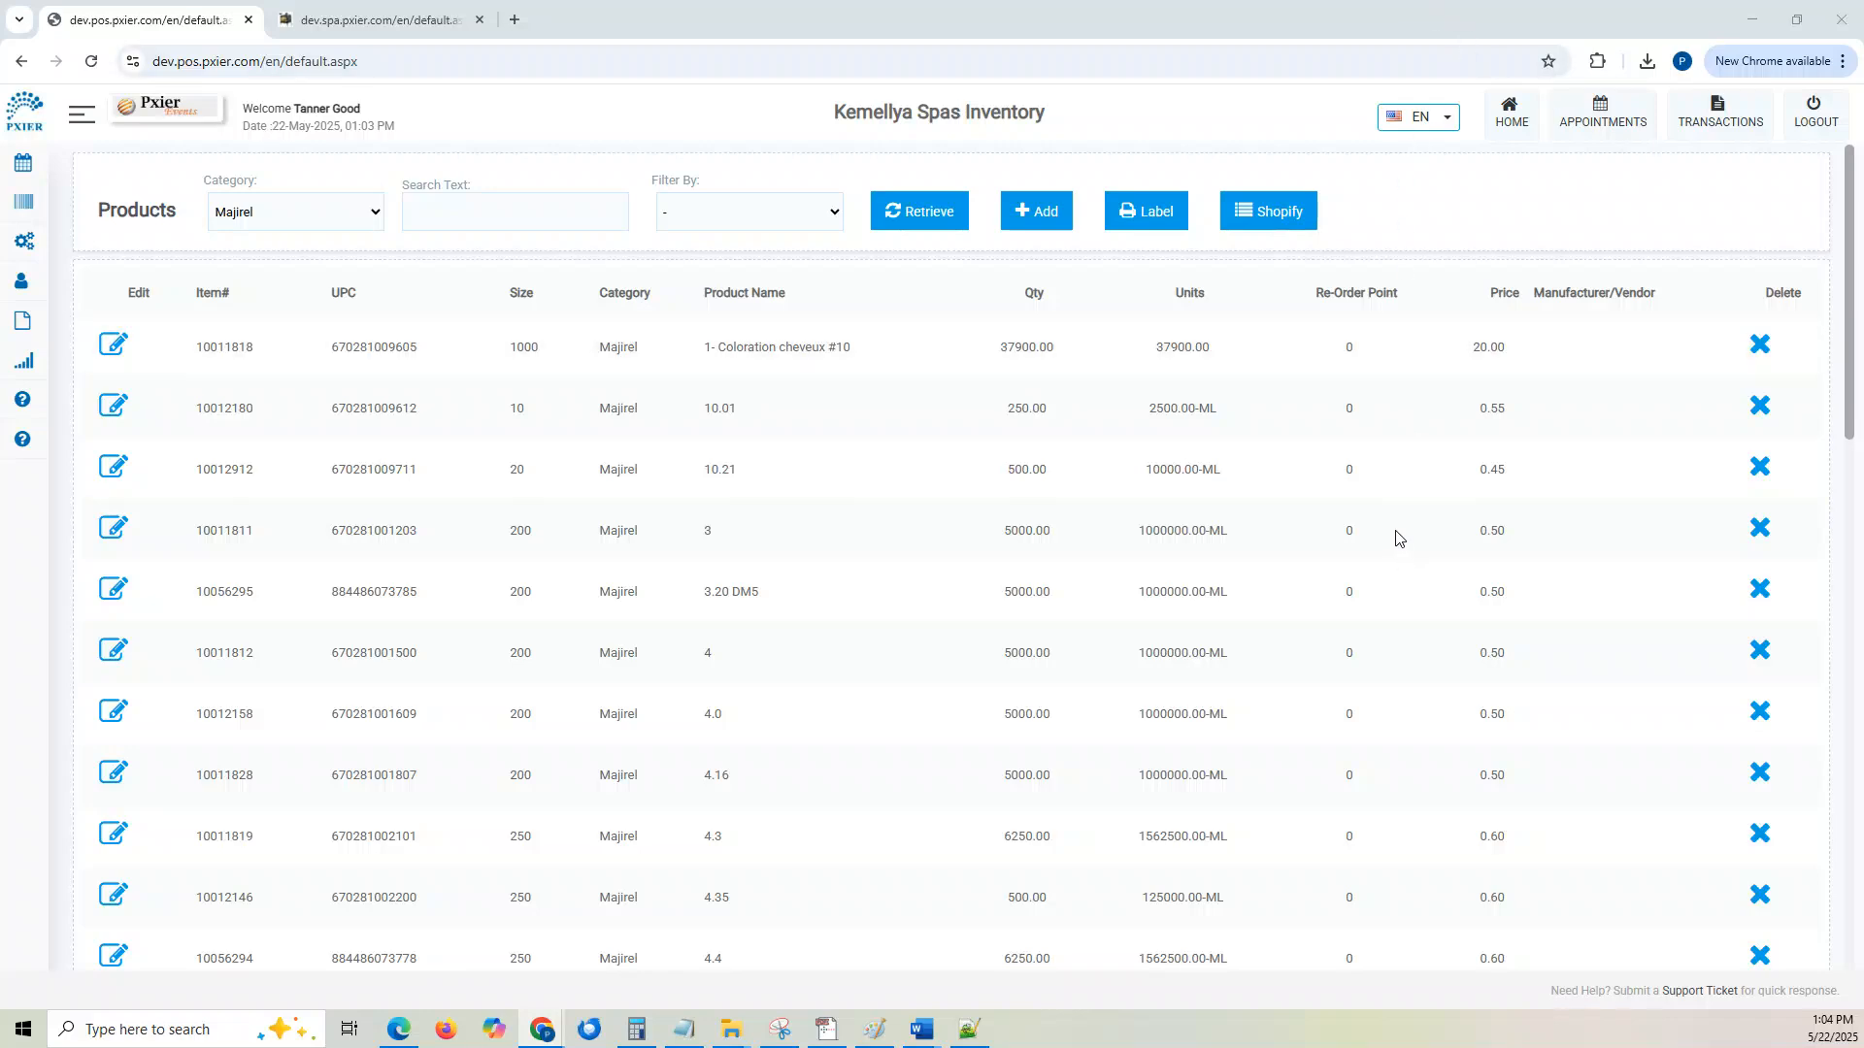
# Step: Compare the product lists of the Kemellya Spas Inventory site and the Kemellya Spas site, ending on the inventory site
pyautogui.click(379, 20)
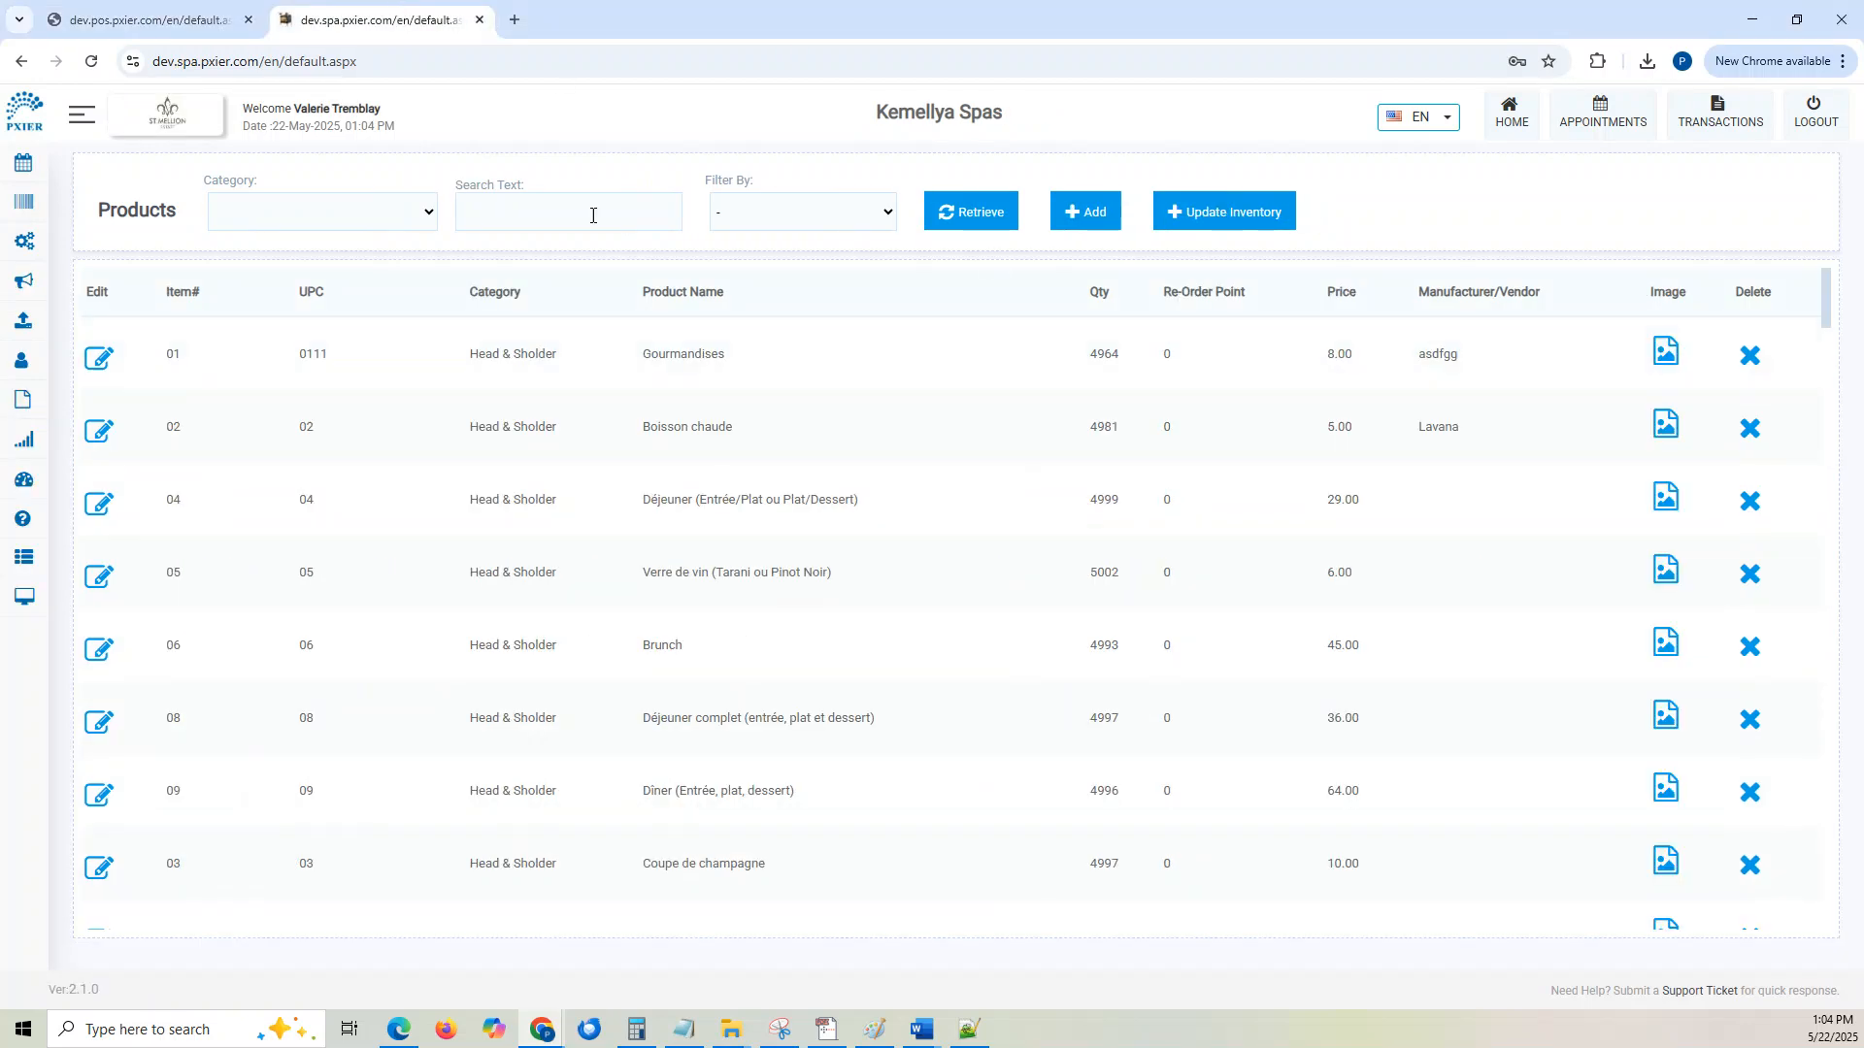
pyautogui.click(68, 21)
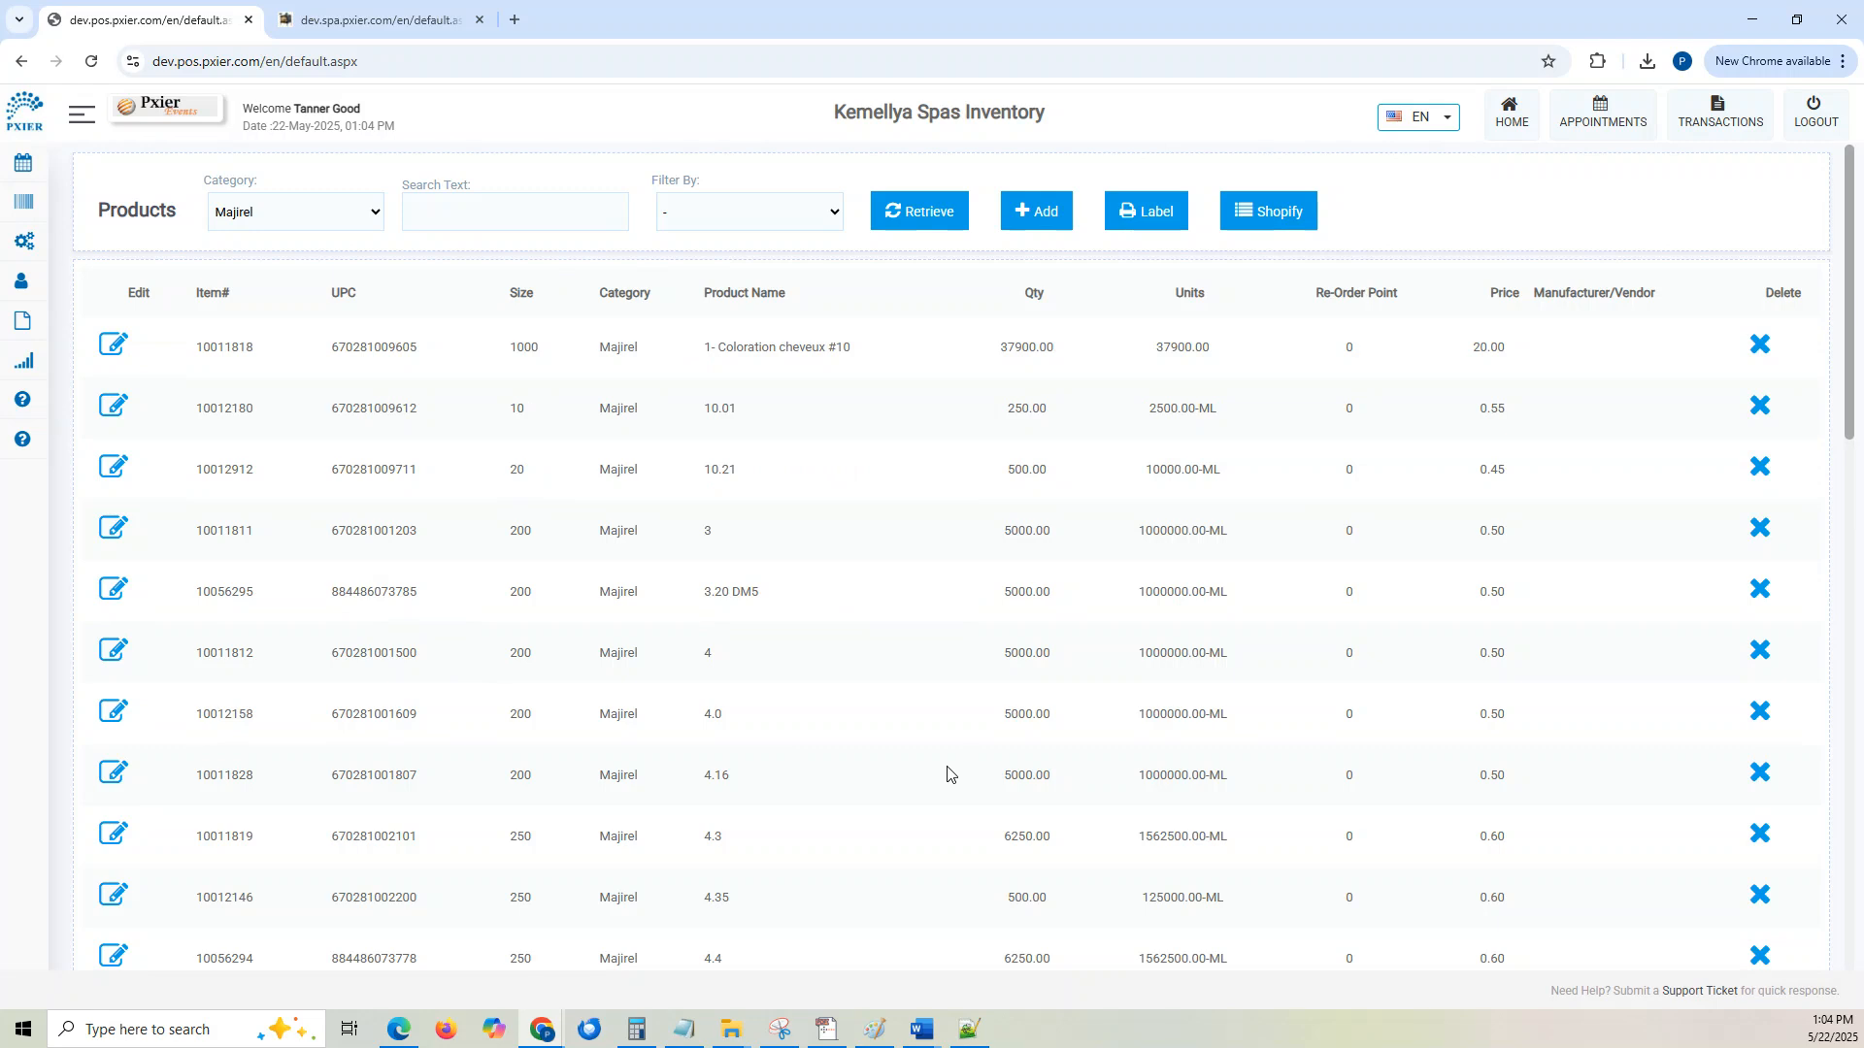
pyautogui.click(423, 21)
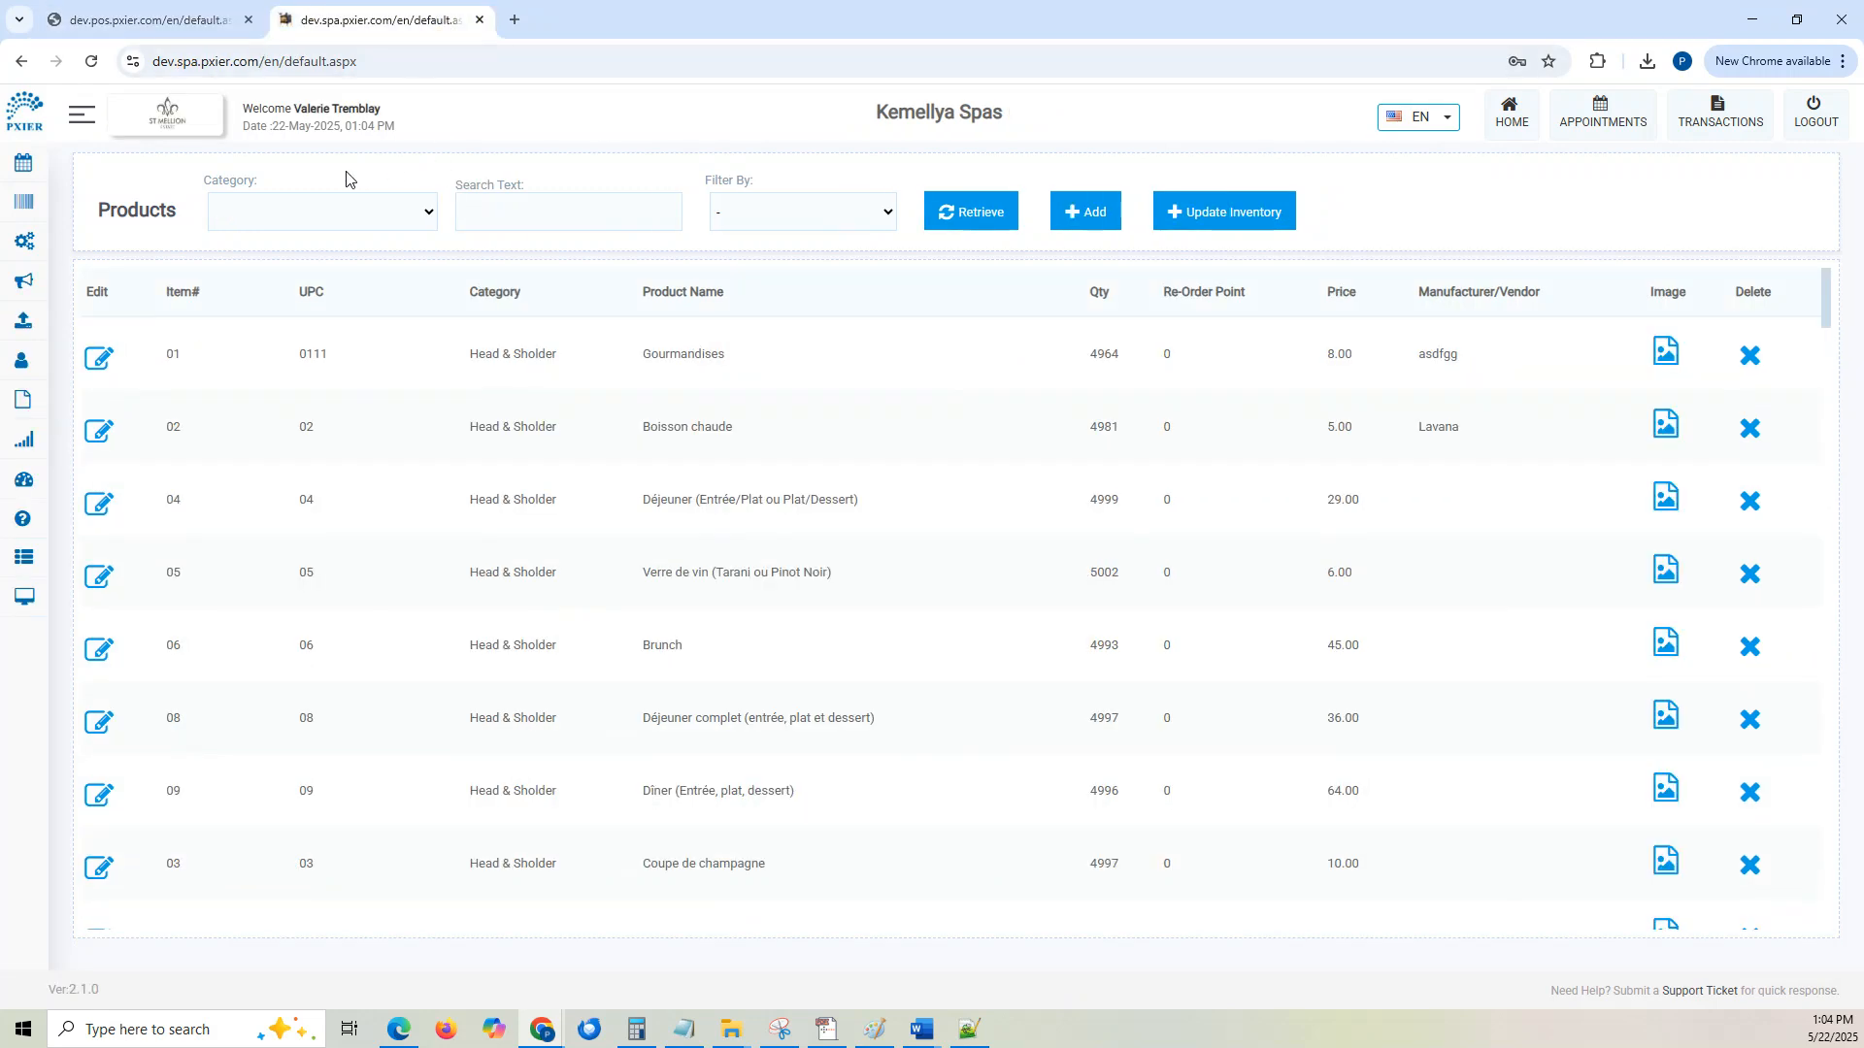
pyautogui.click(141, 21)
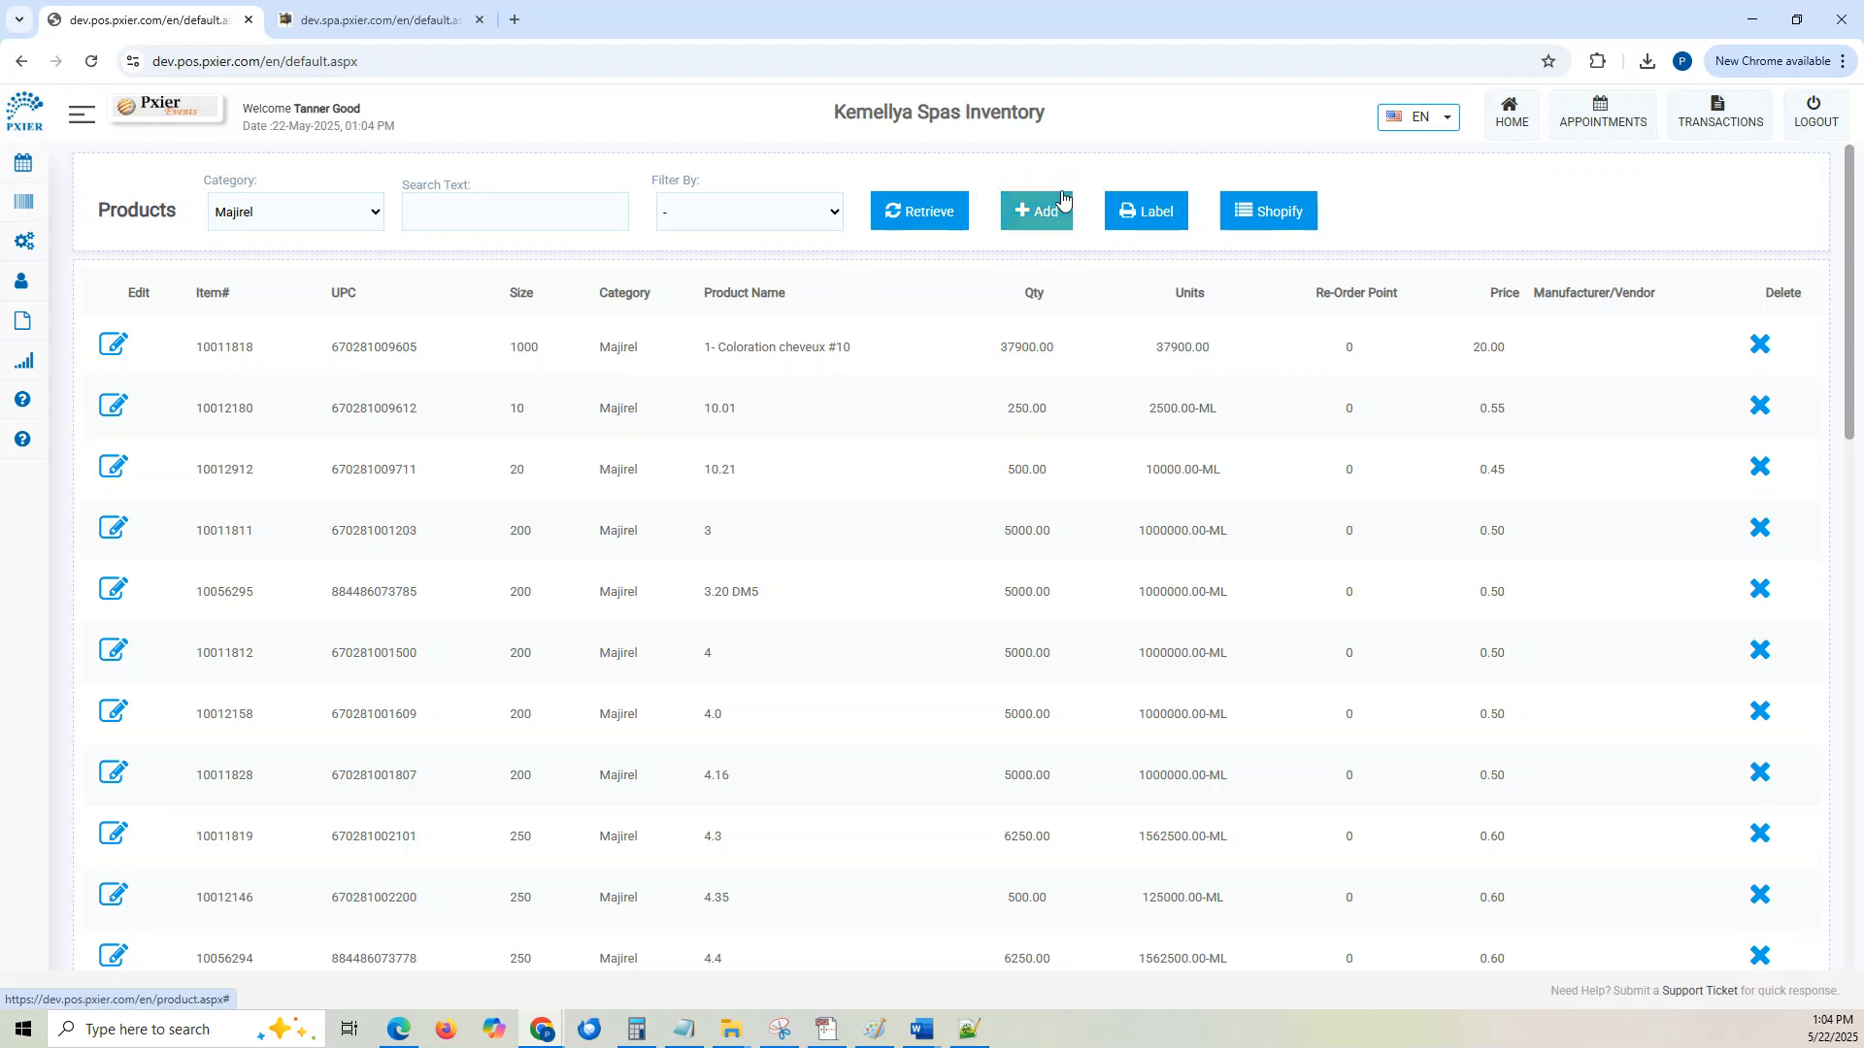
# Step: Open the product "1- Coloration cheveux #10" for editing and review its category, UPC, item number and item name
pyautogui.click(111, 346)
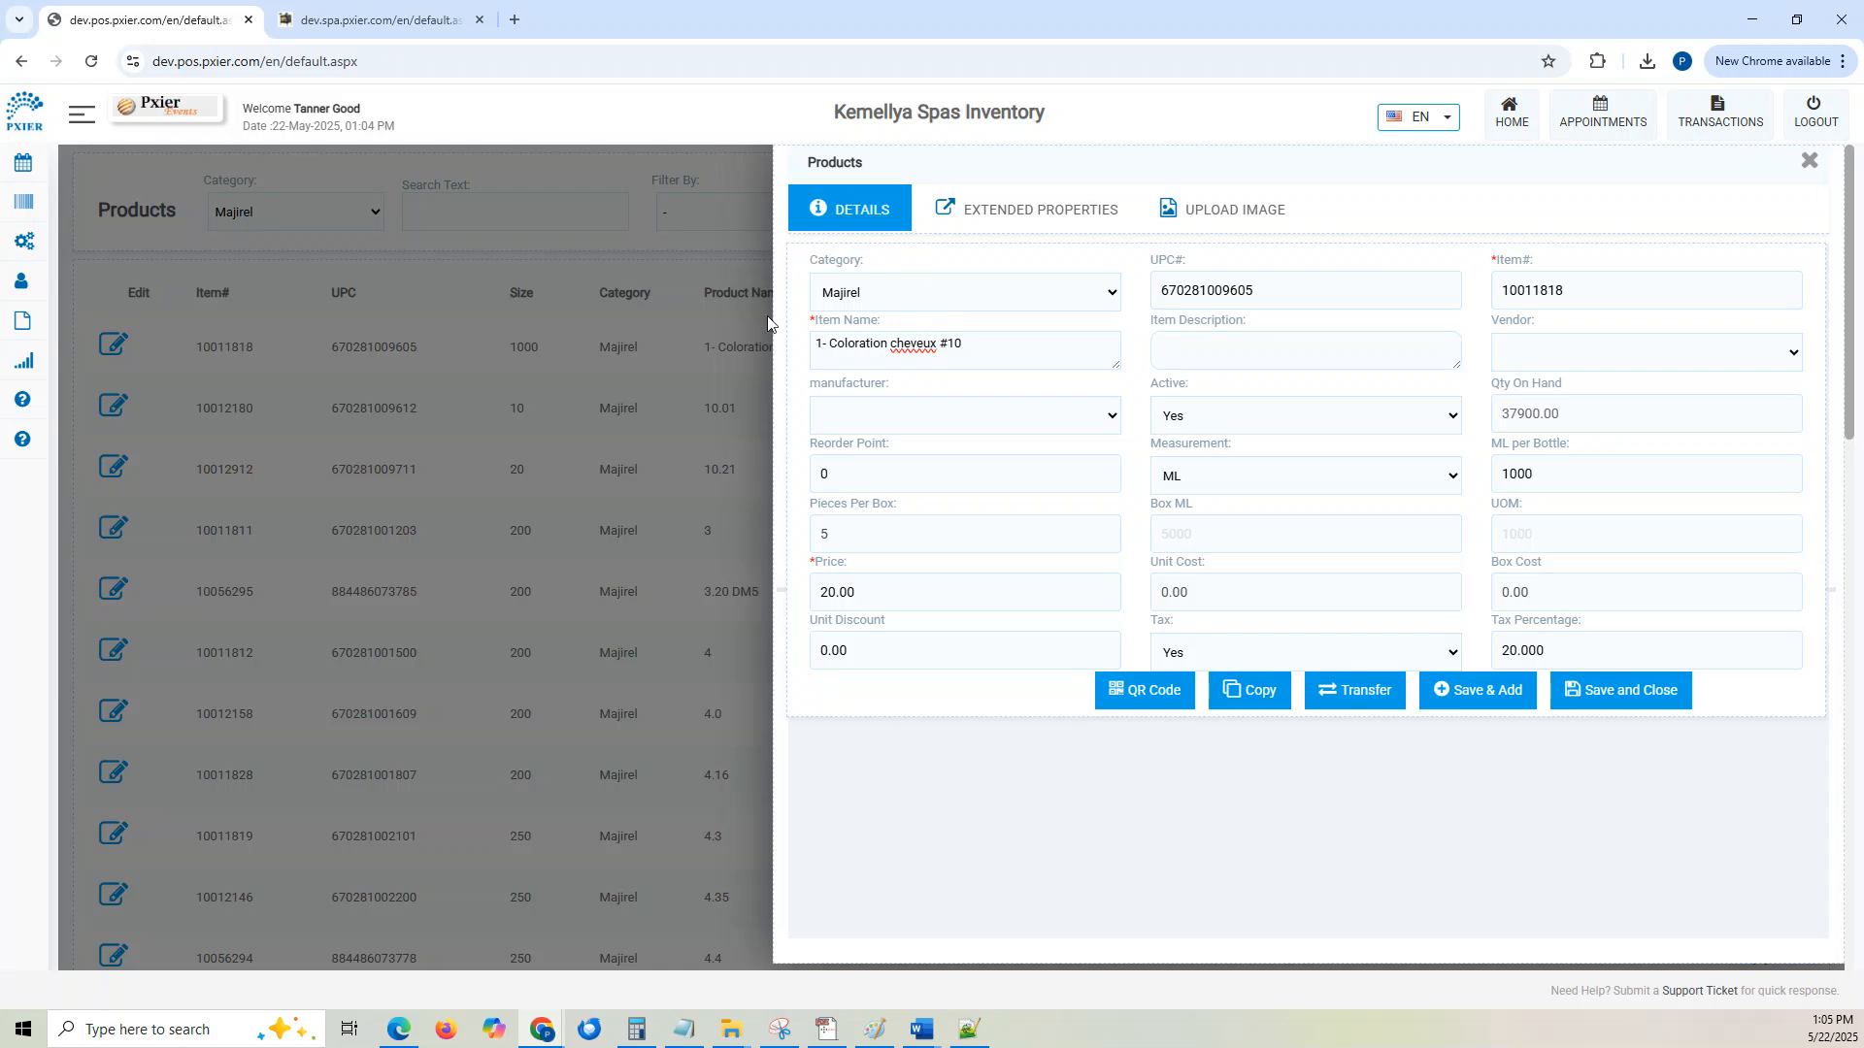
pyautogui.click(910, 303)
pyautogui.click(910, 303)
pyautogui.moveTo(1291, 291); pyautogui.dragTo(1137, 303)
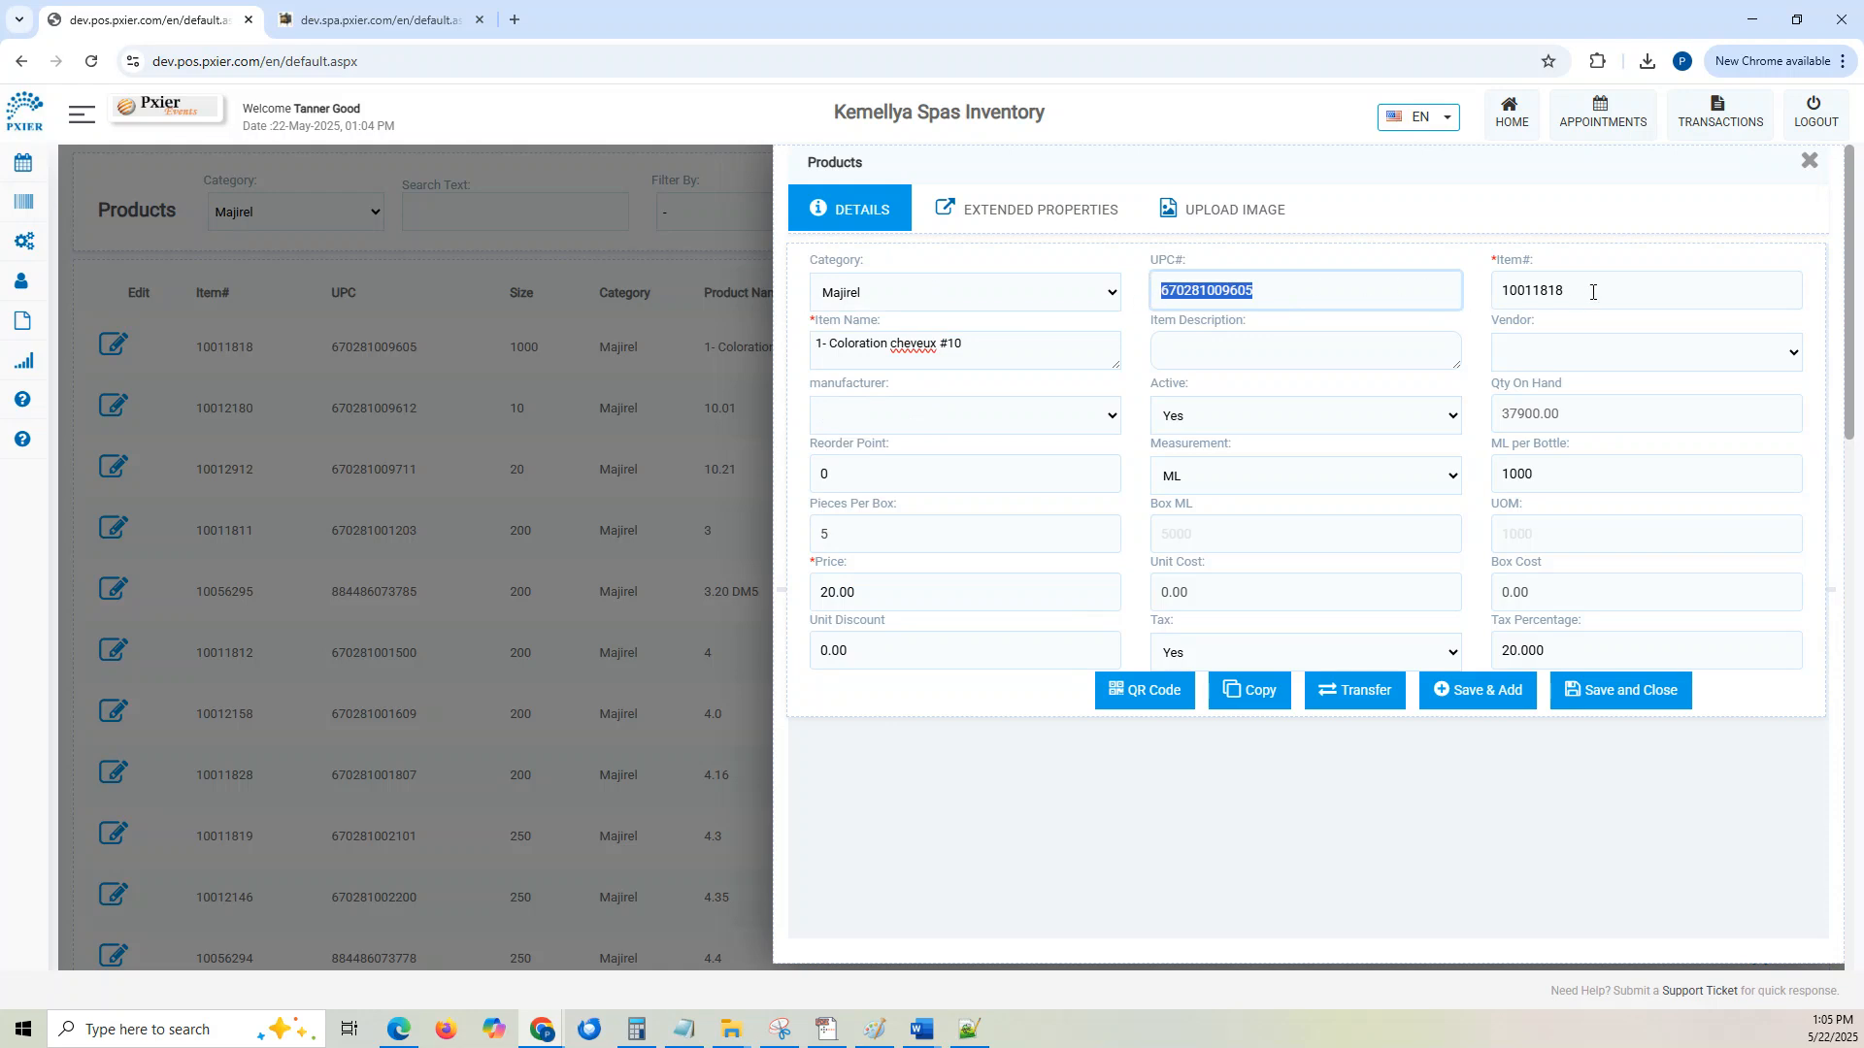
pyautogui.doubleClick(1492, 291)
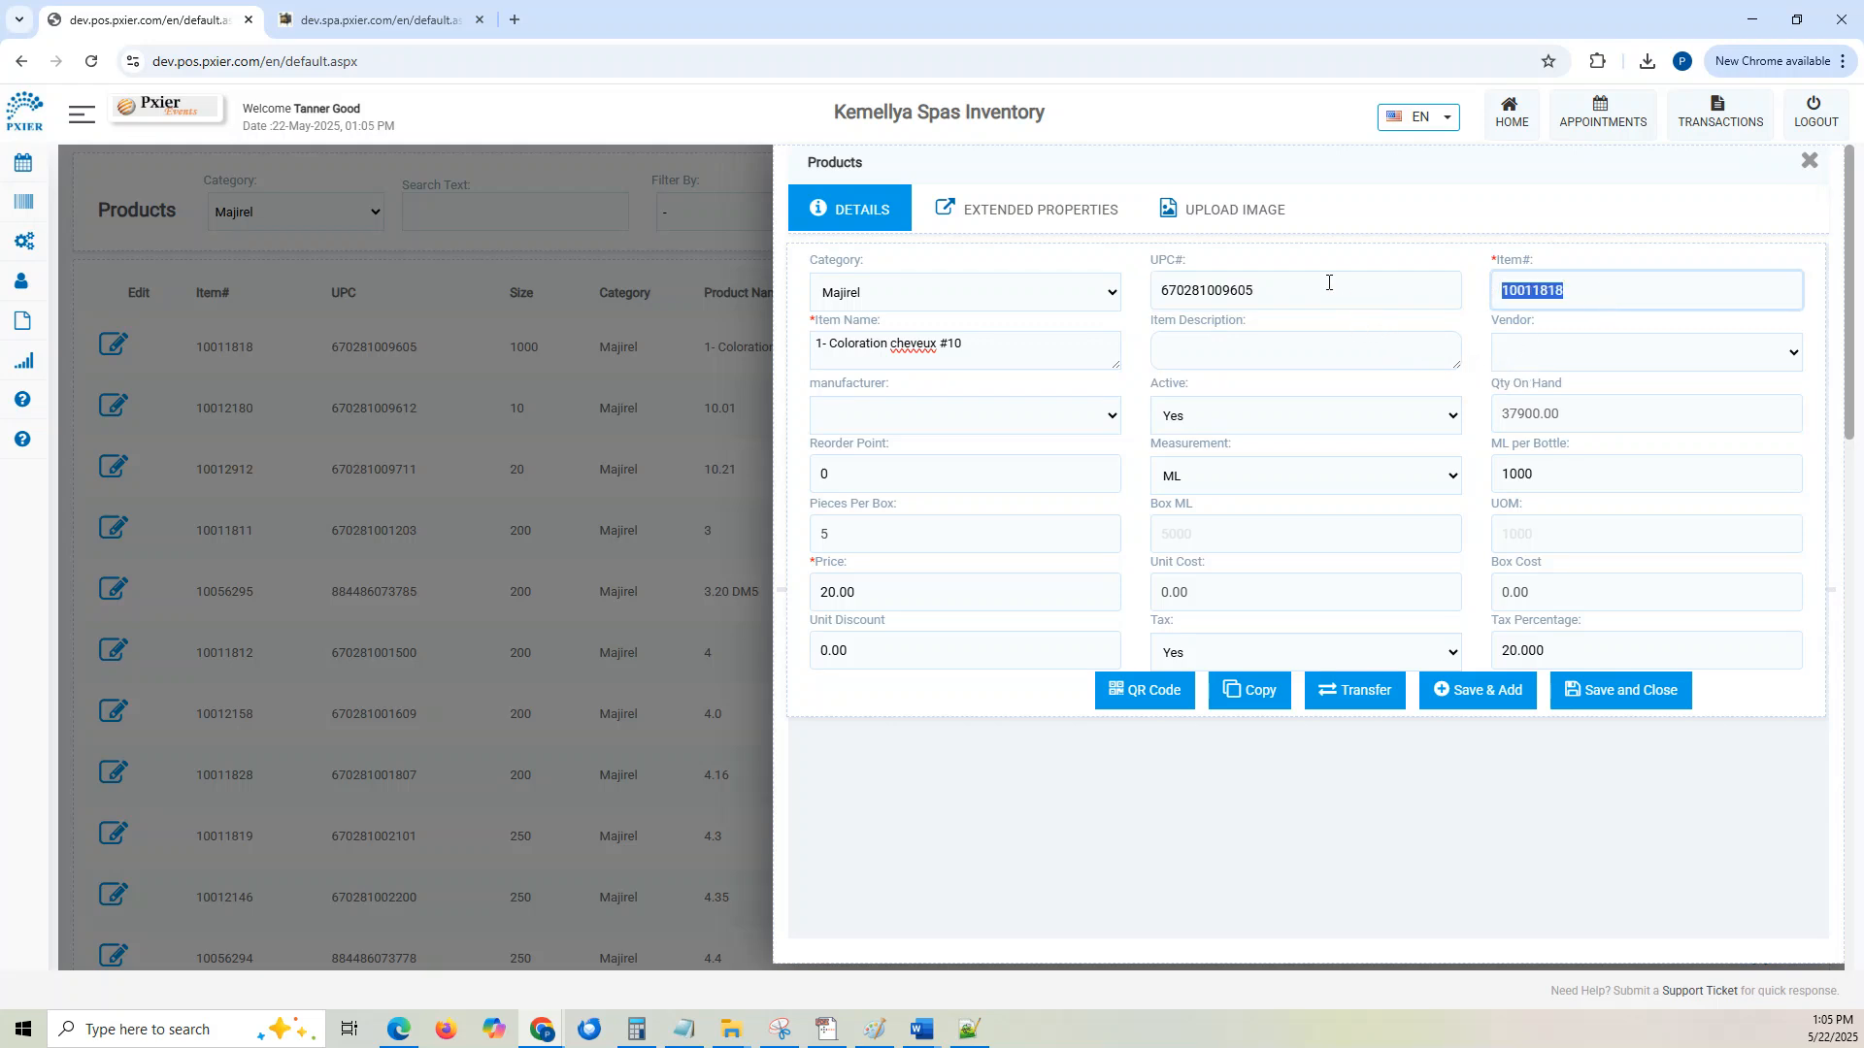
pyautogui.moveTo(1327, 287); pyautogui.dragTo(1123, 299)
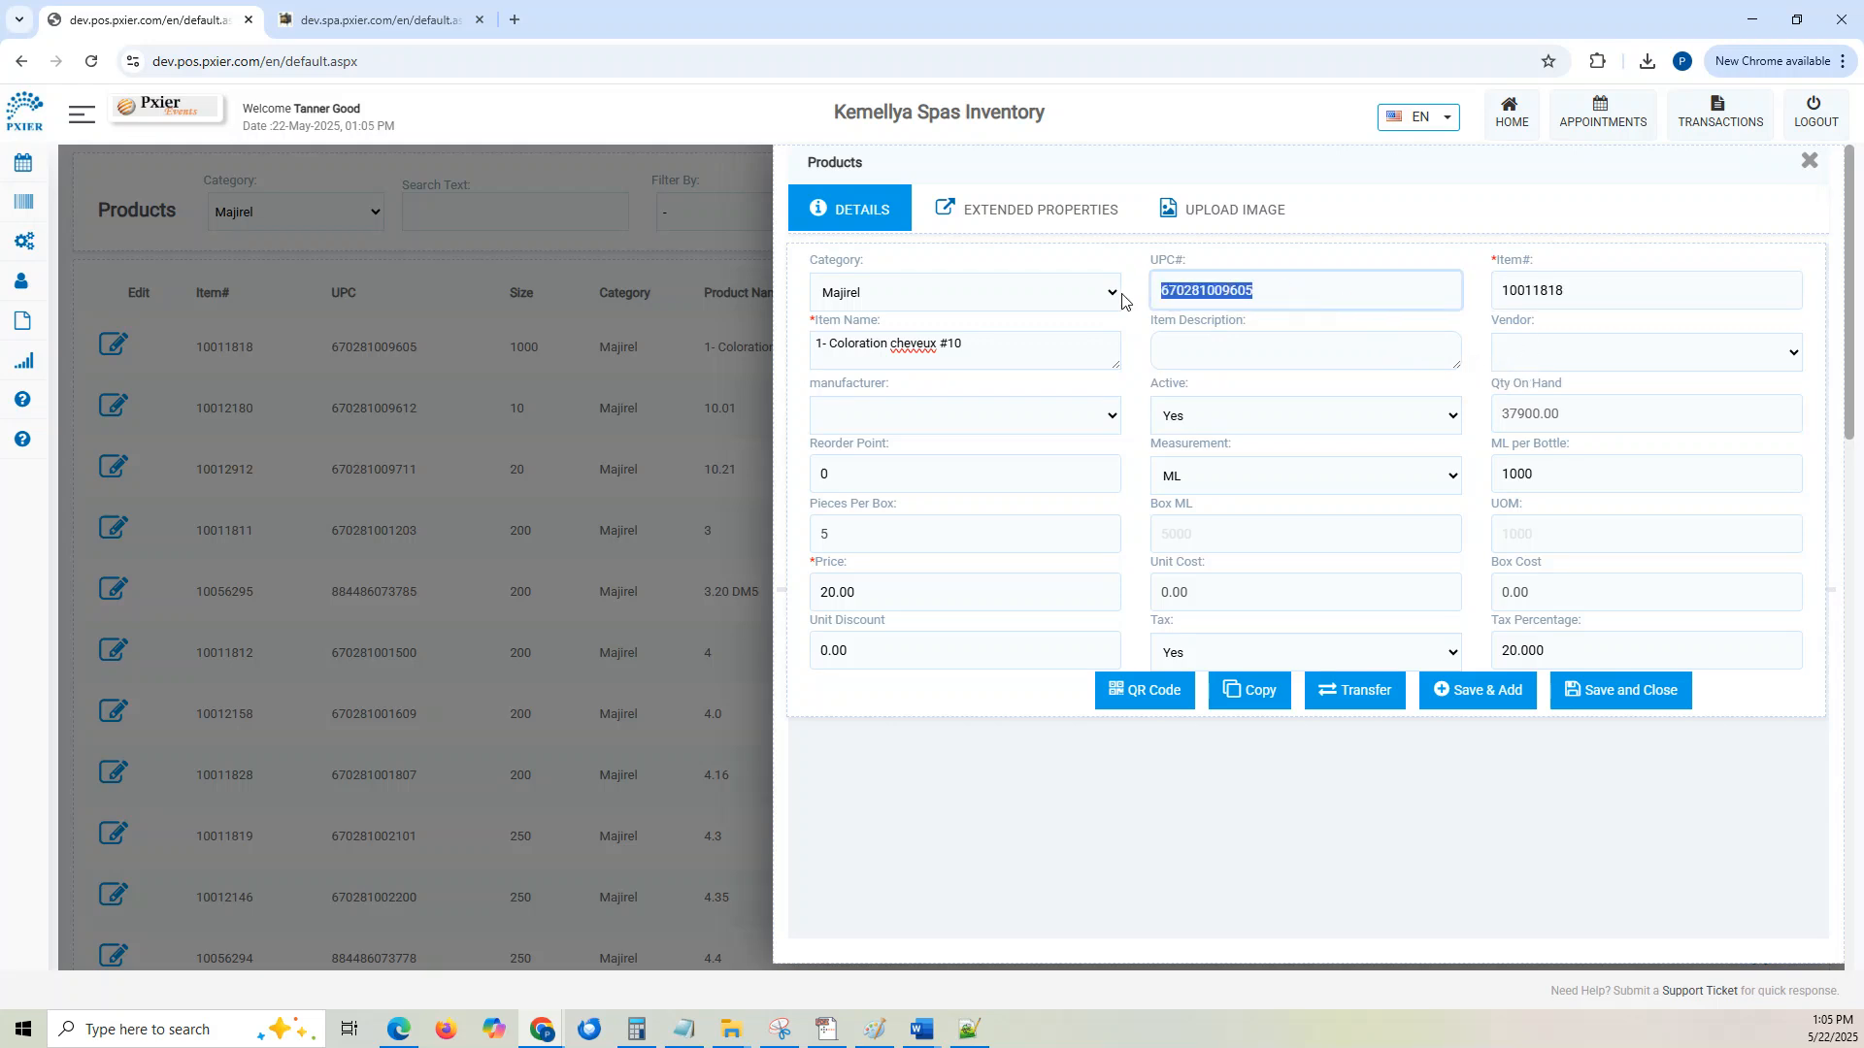
pyautogui.moveTo(1078, 346); pyautogui.dragTo(774, 349)
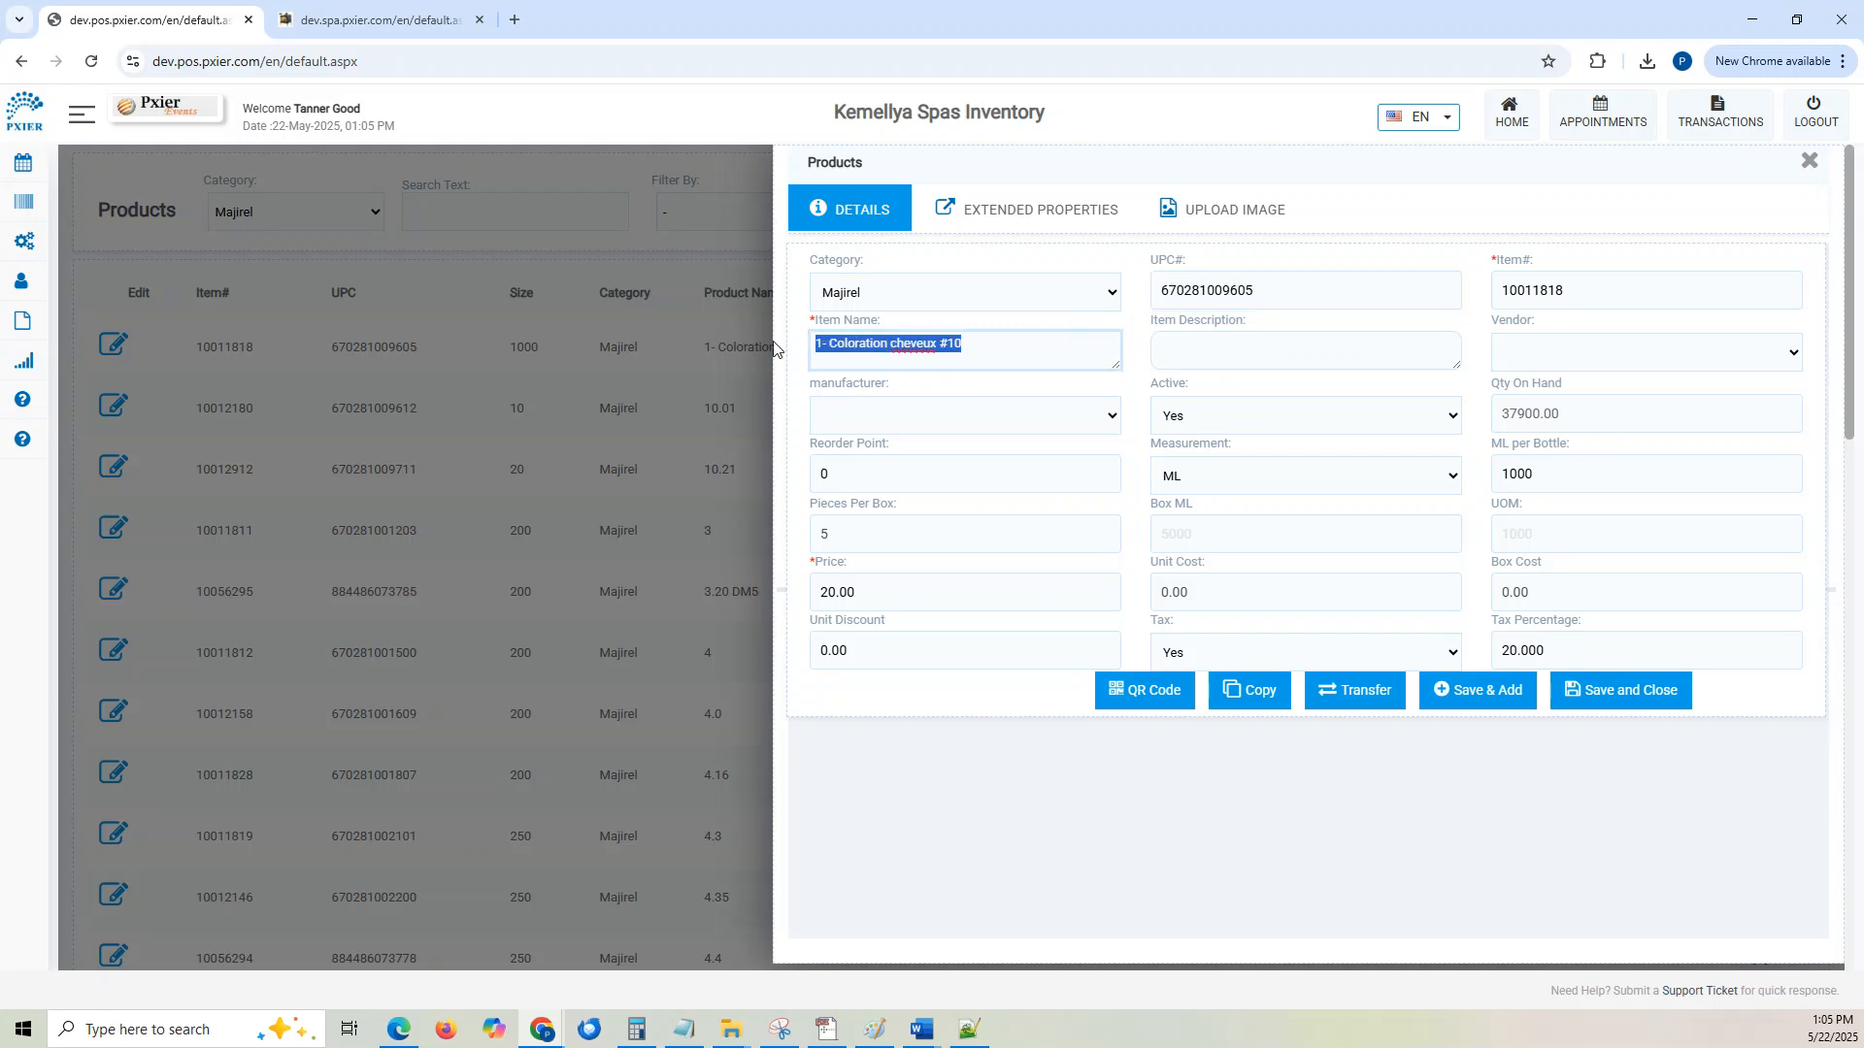
# Step: Review the product's item description field, the available vendors and the Active options, keeping Active set to Yes
pyautogui.click(1188, 355)
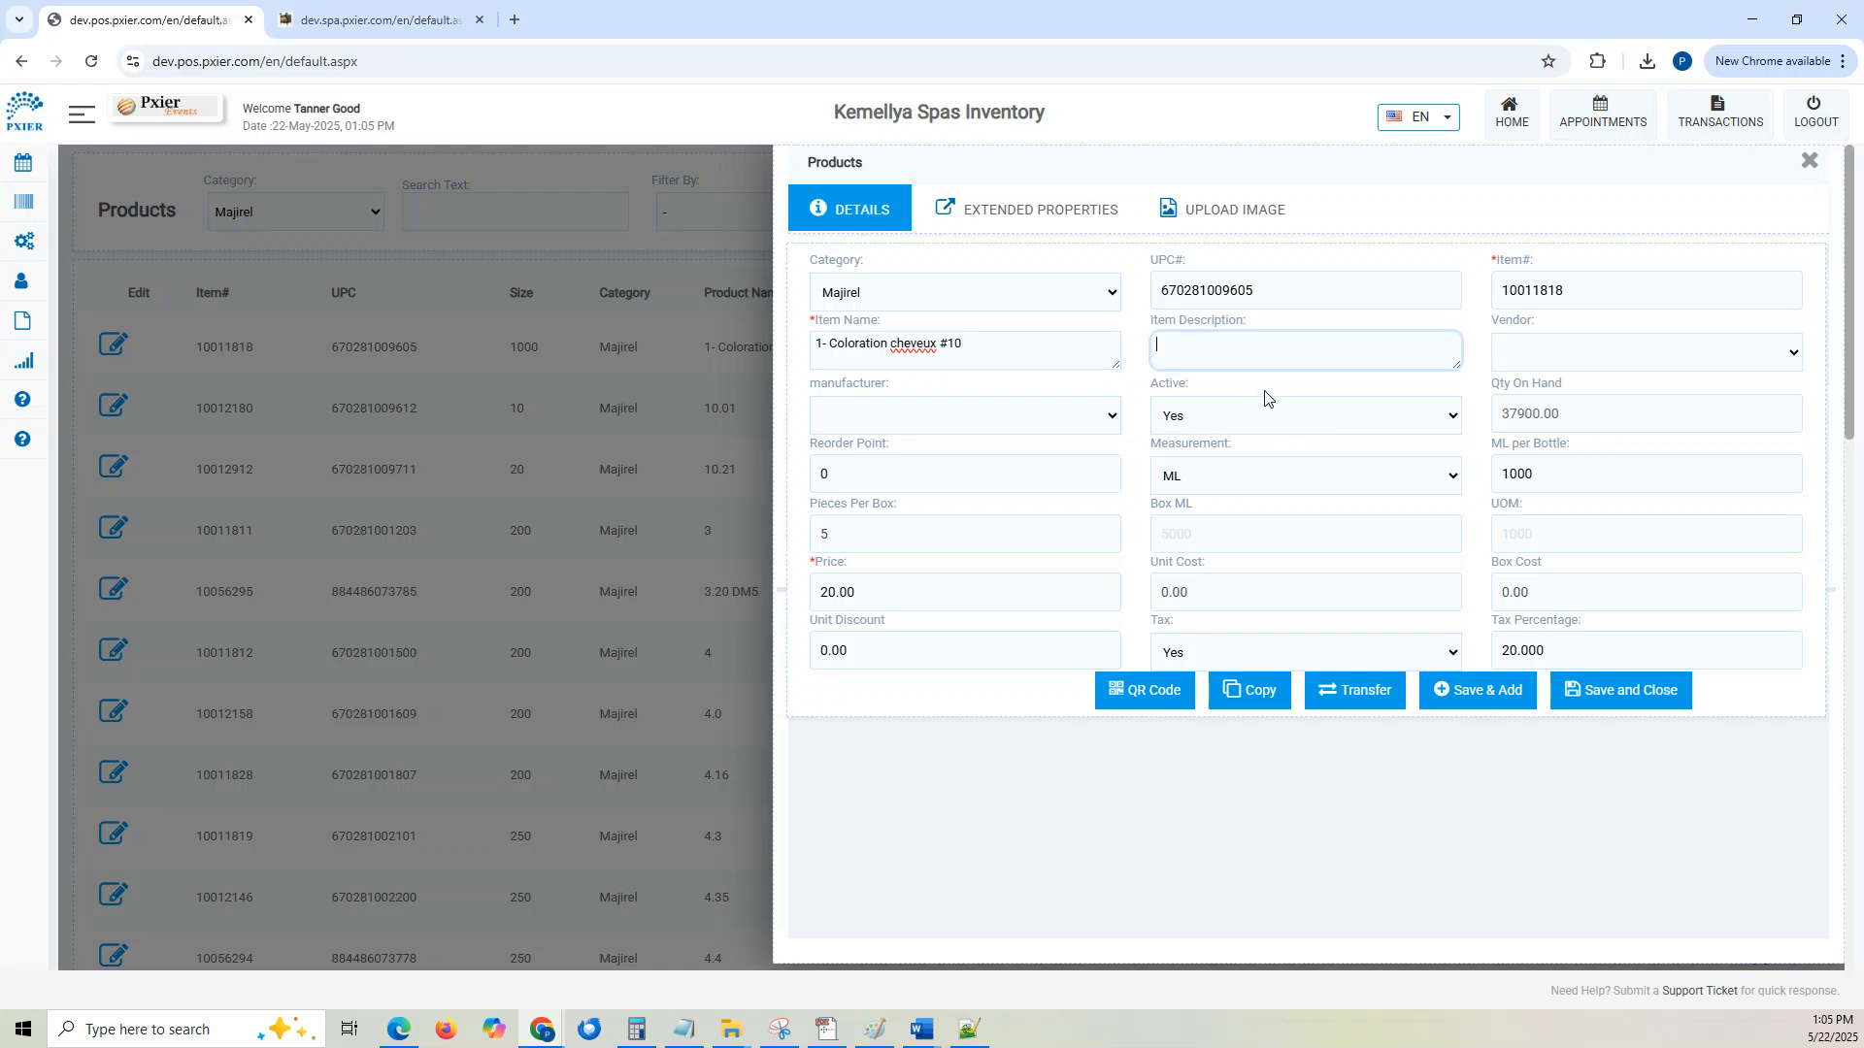
pyautogui.click(1557, 362)
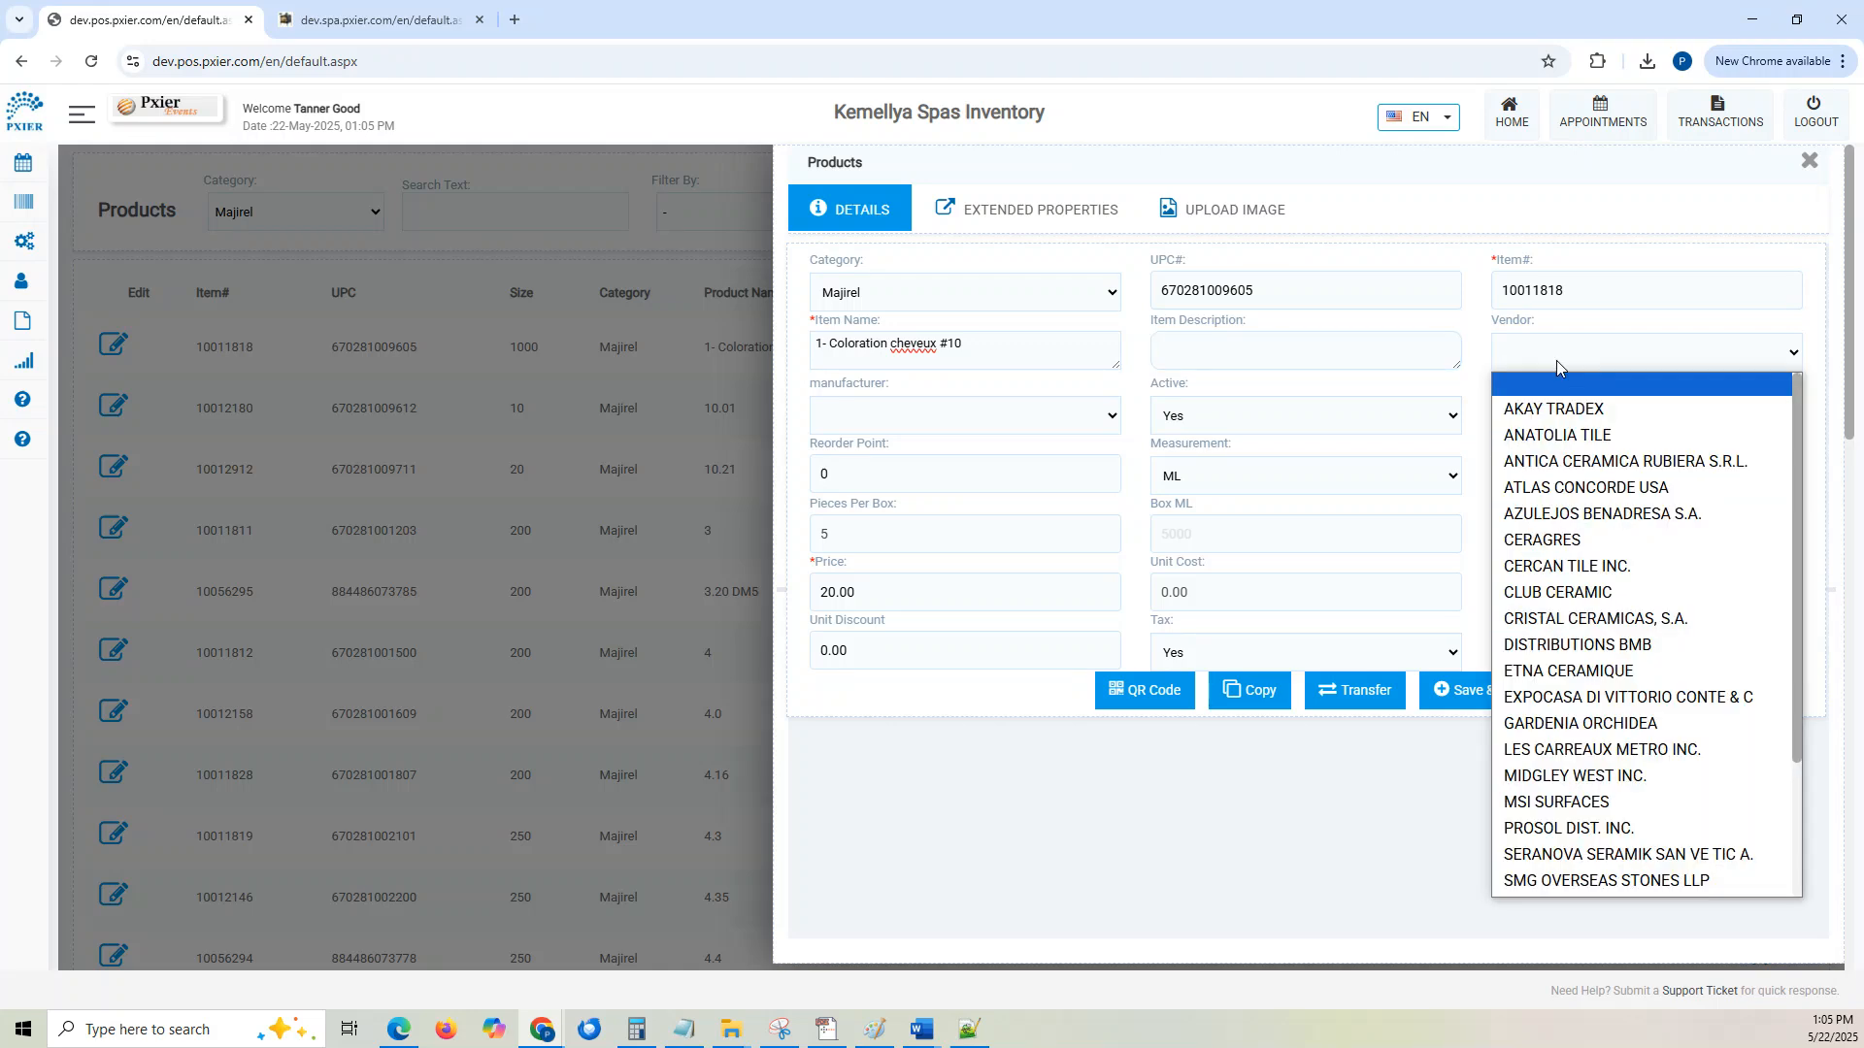
pyautogui.click(1556, 362)
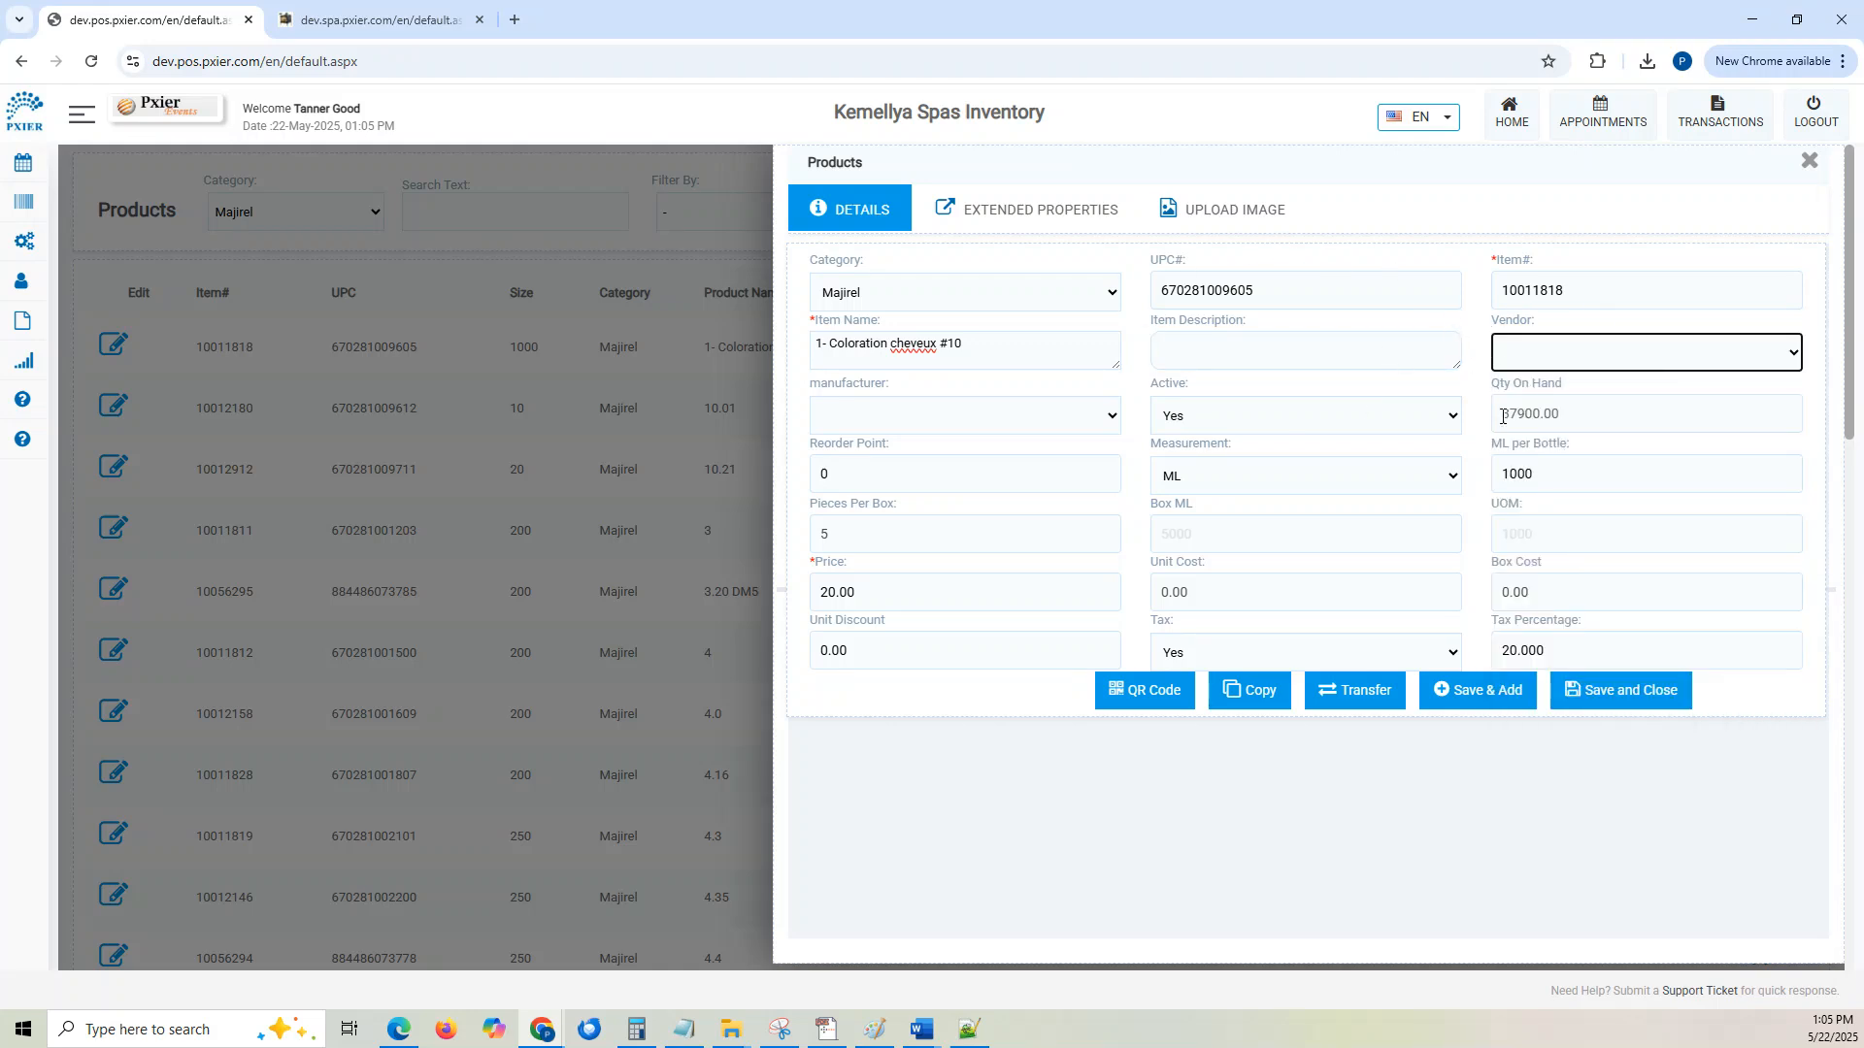
pyautogui.click(1327, 427)
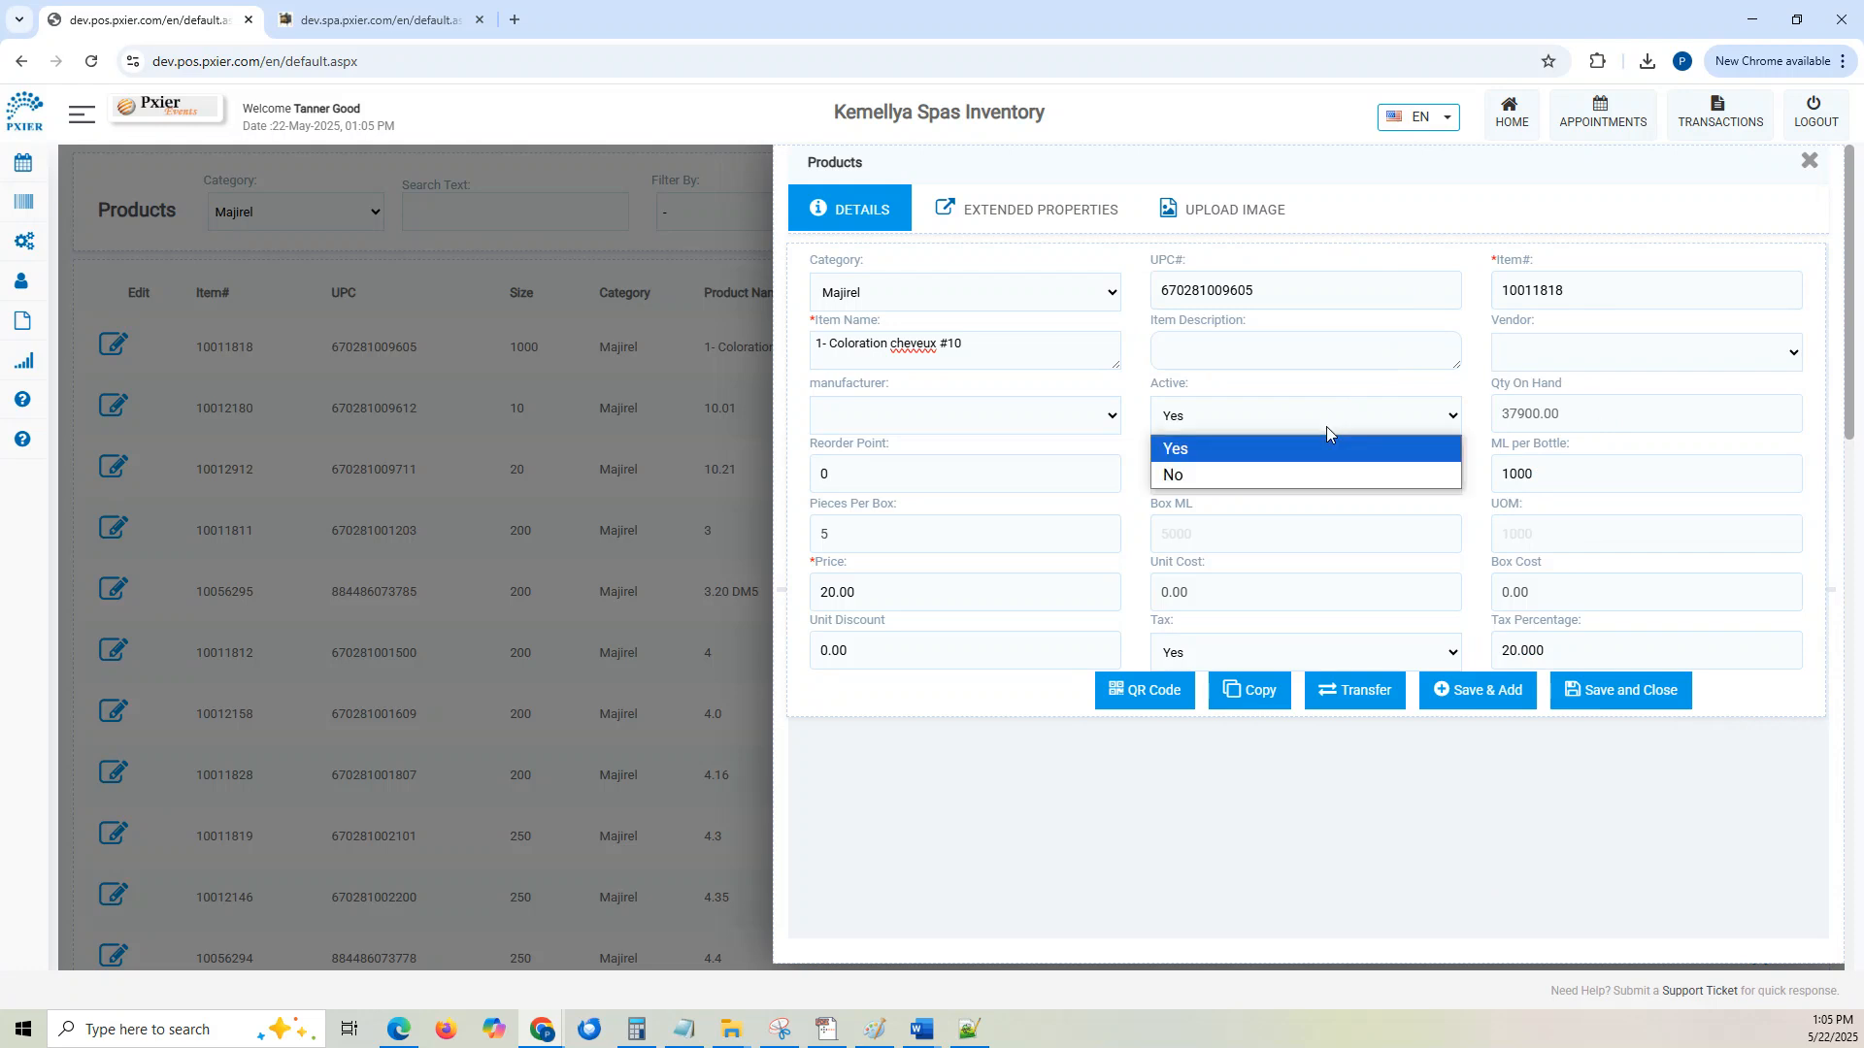
pyautogui.click(1326, 427)
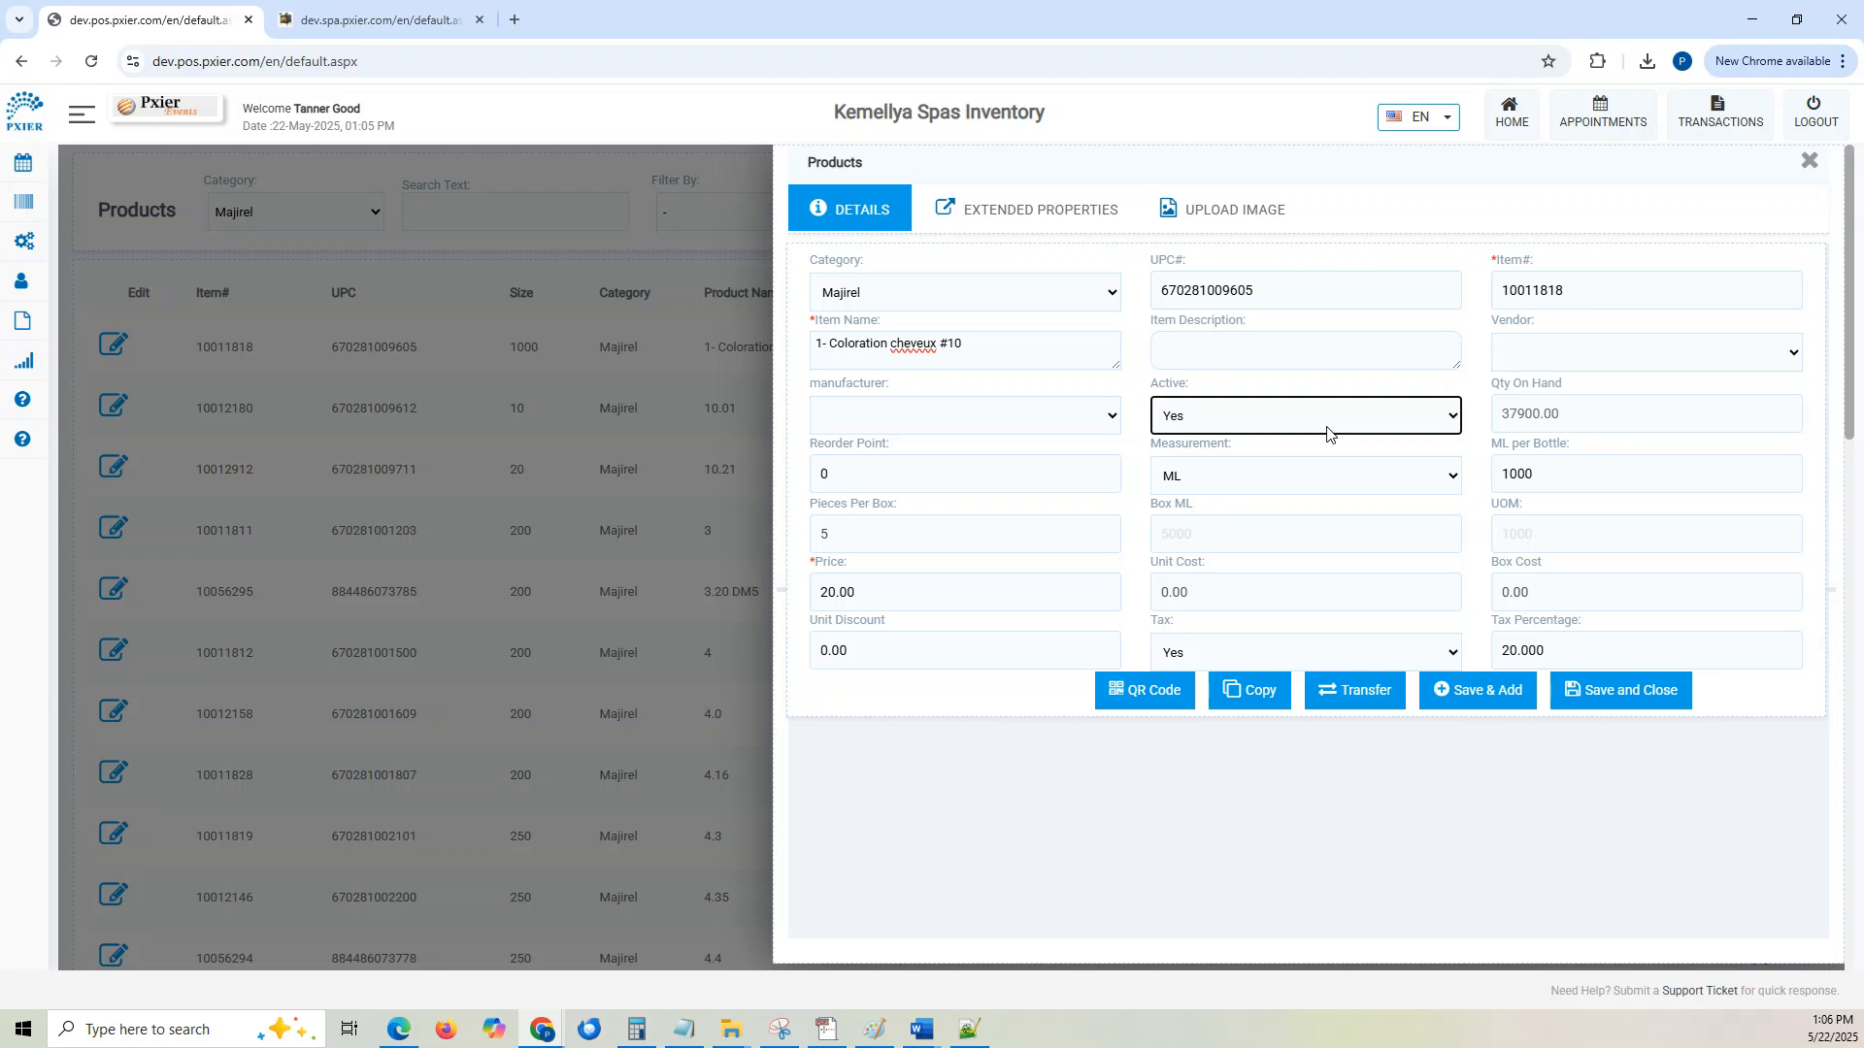
pyautogui.click(1328, 433)
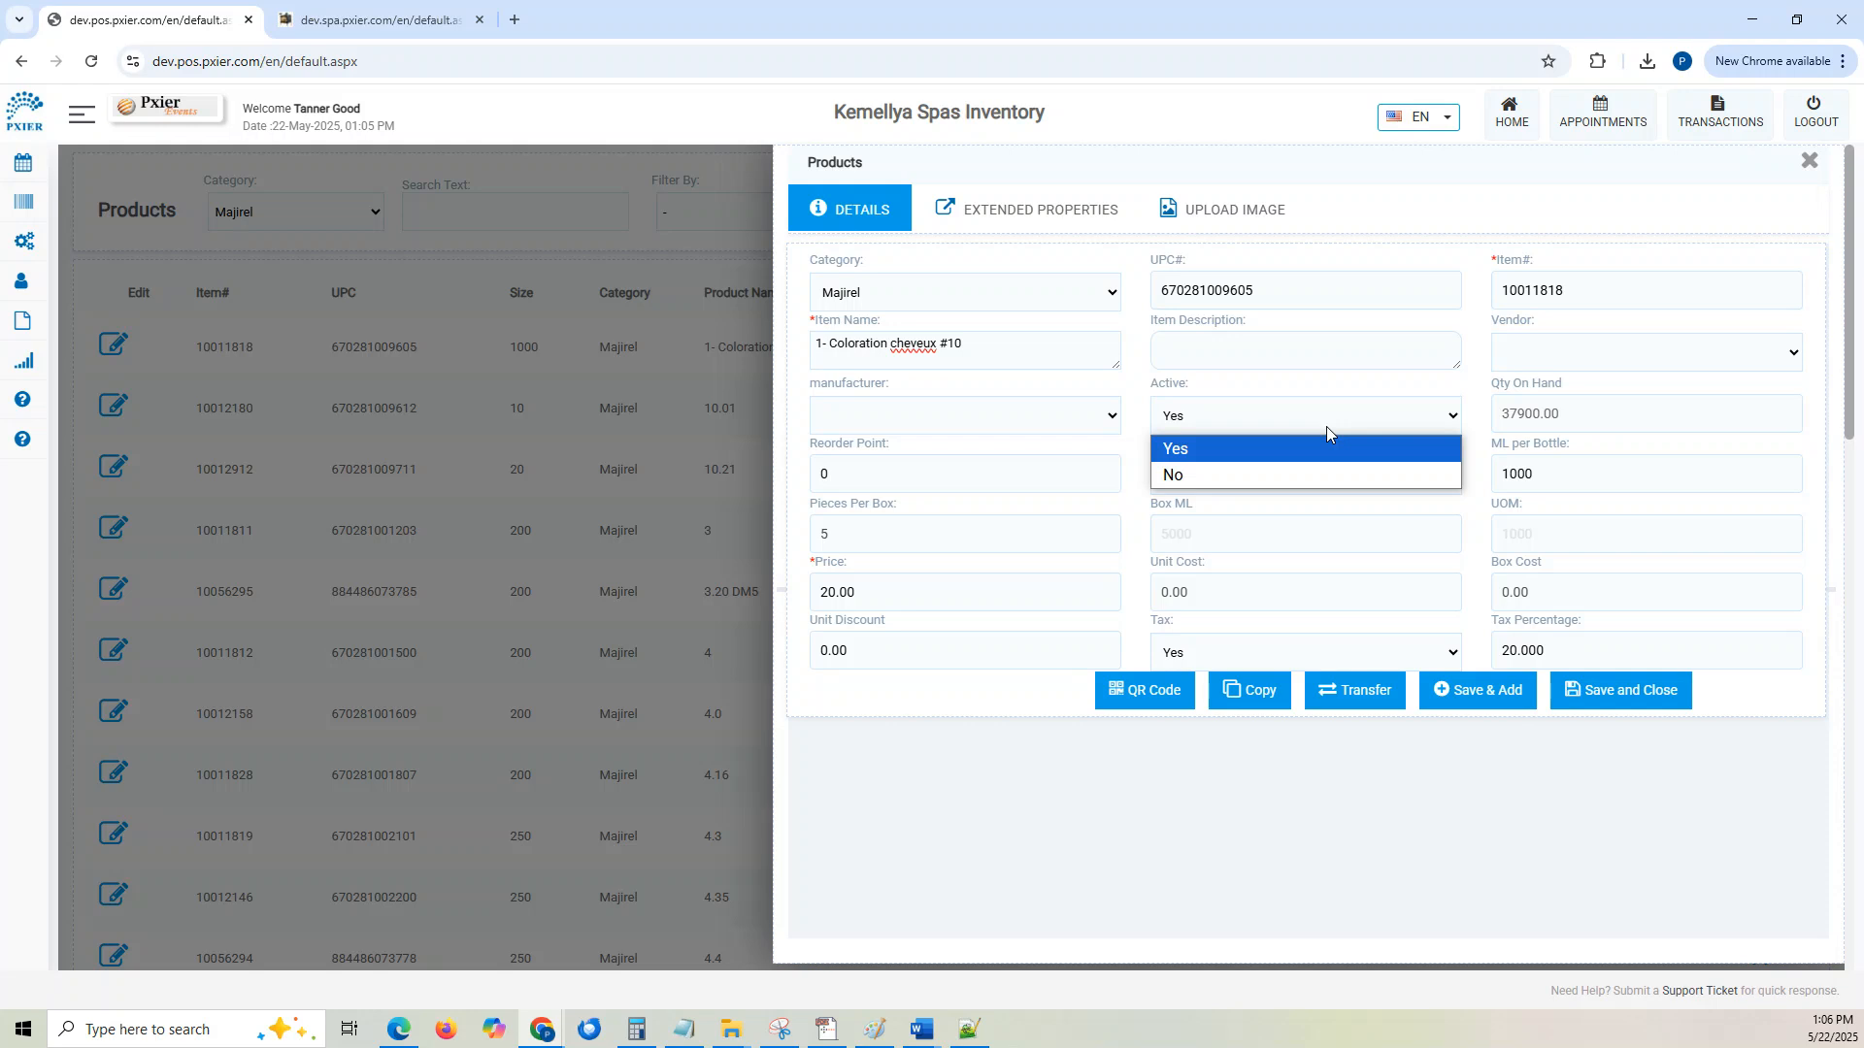
pyautogui.click(1265, 451)
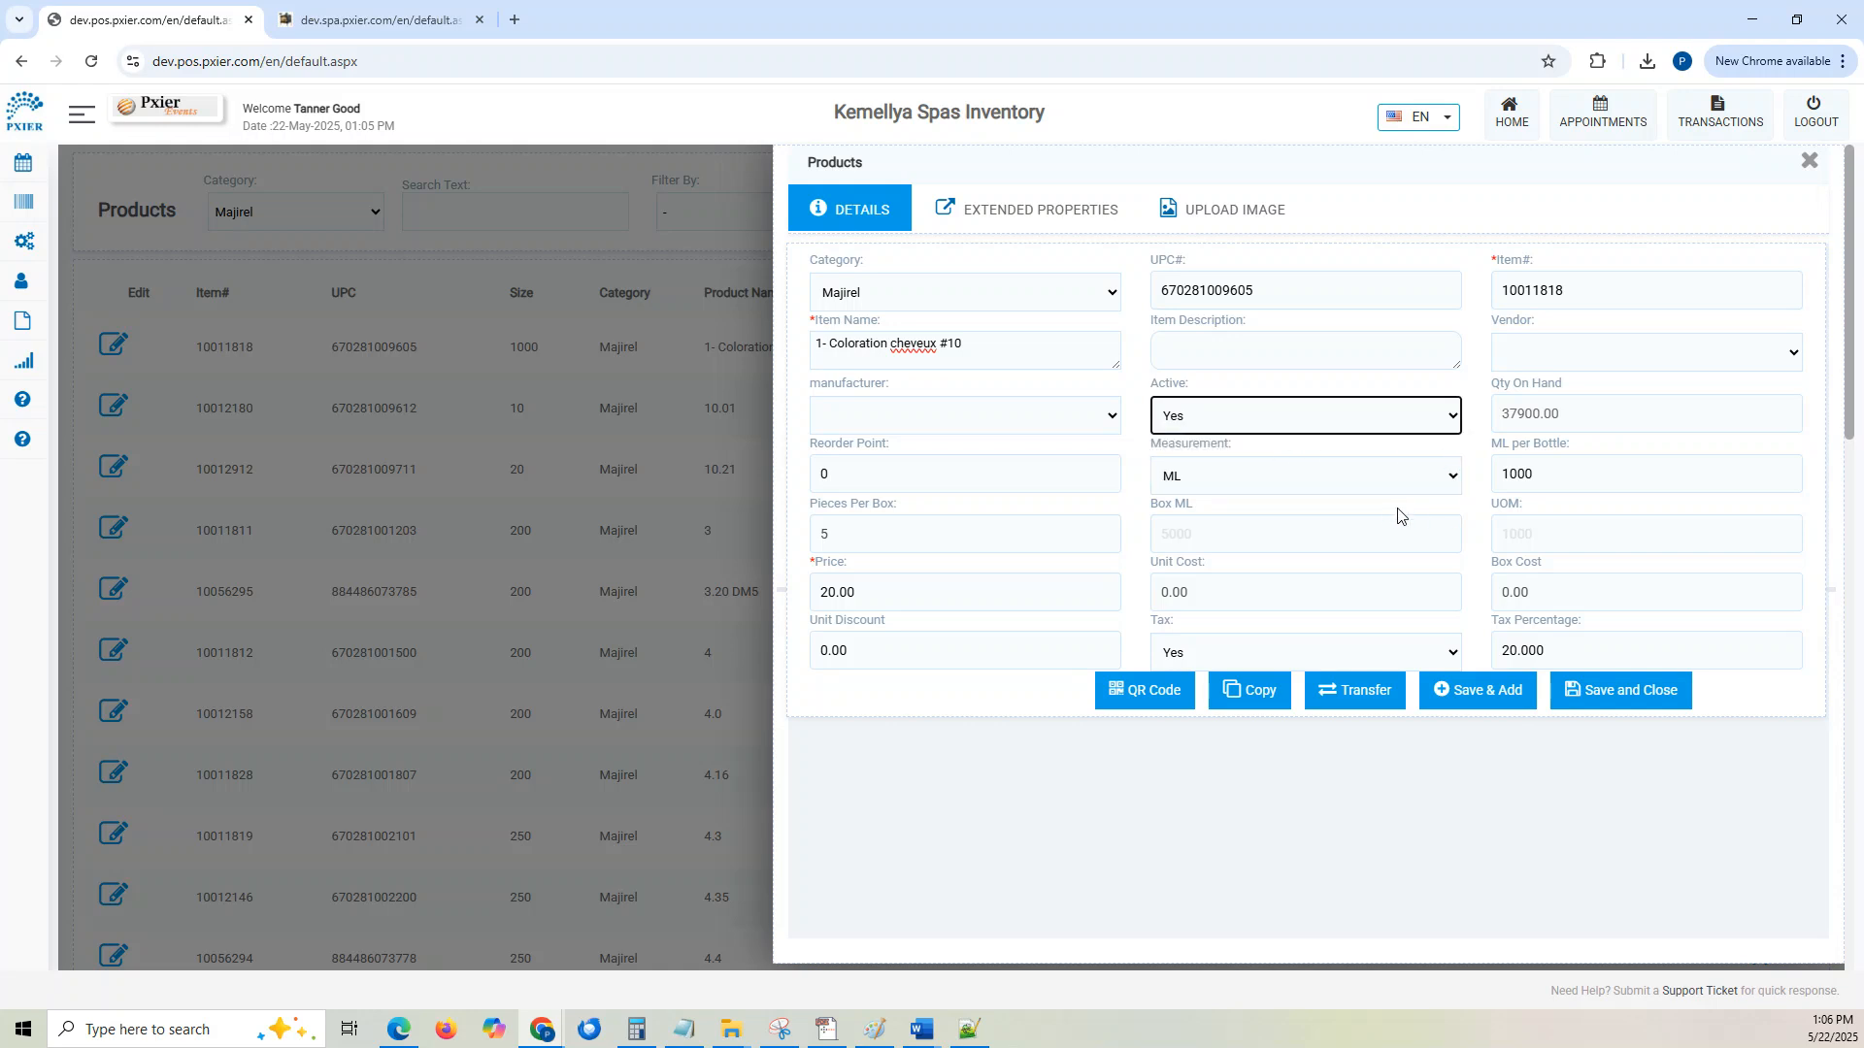
# Step: Examine the measurement options, keeping ML, and check the product's ML per bottle and quantity on hand
pyautogui.click(1208, 481)
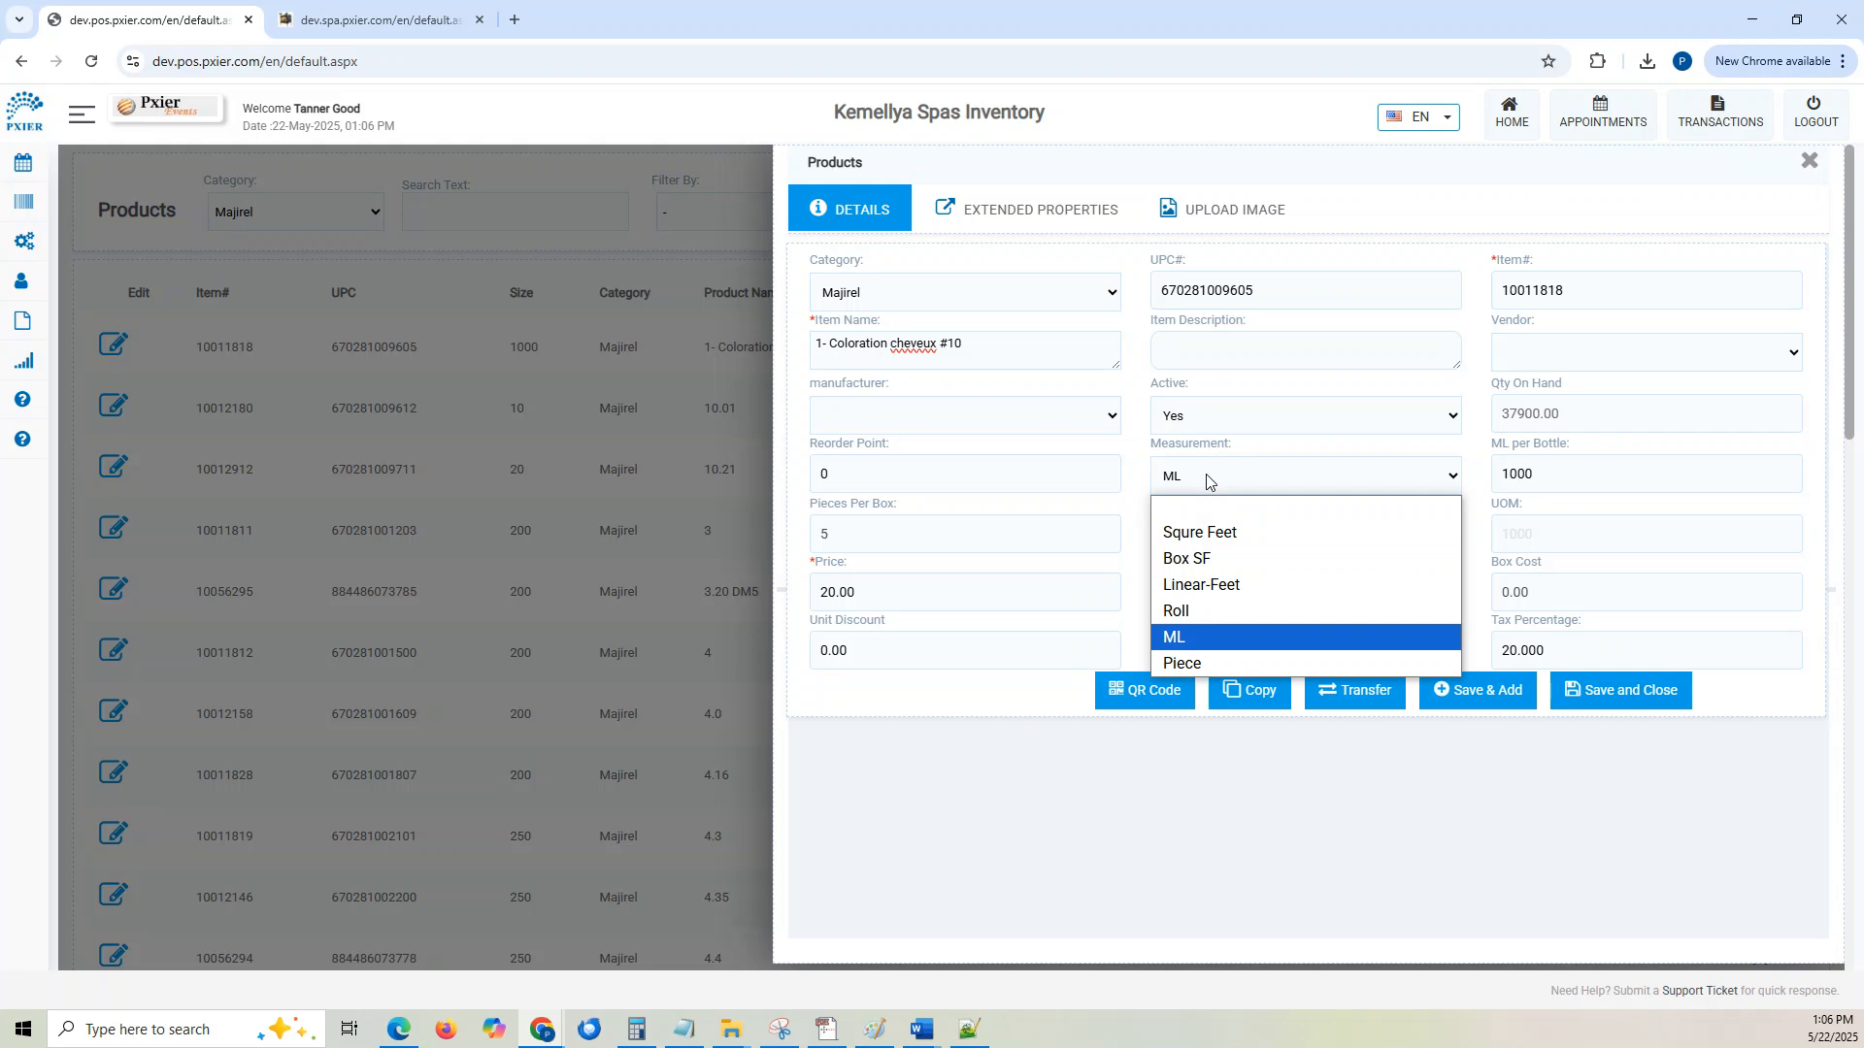
pyautogui.click(1197, 649)
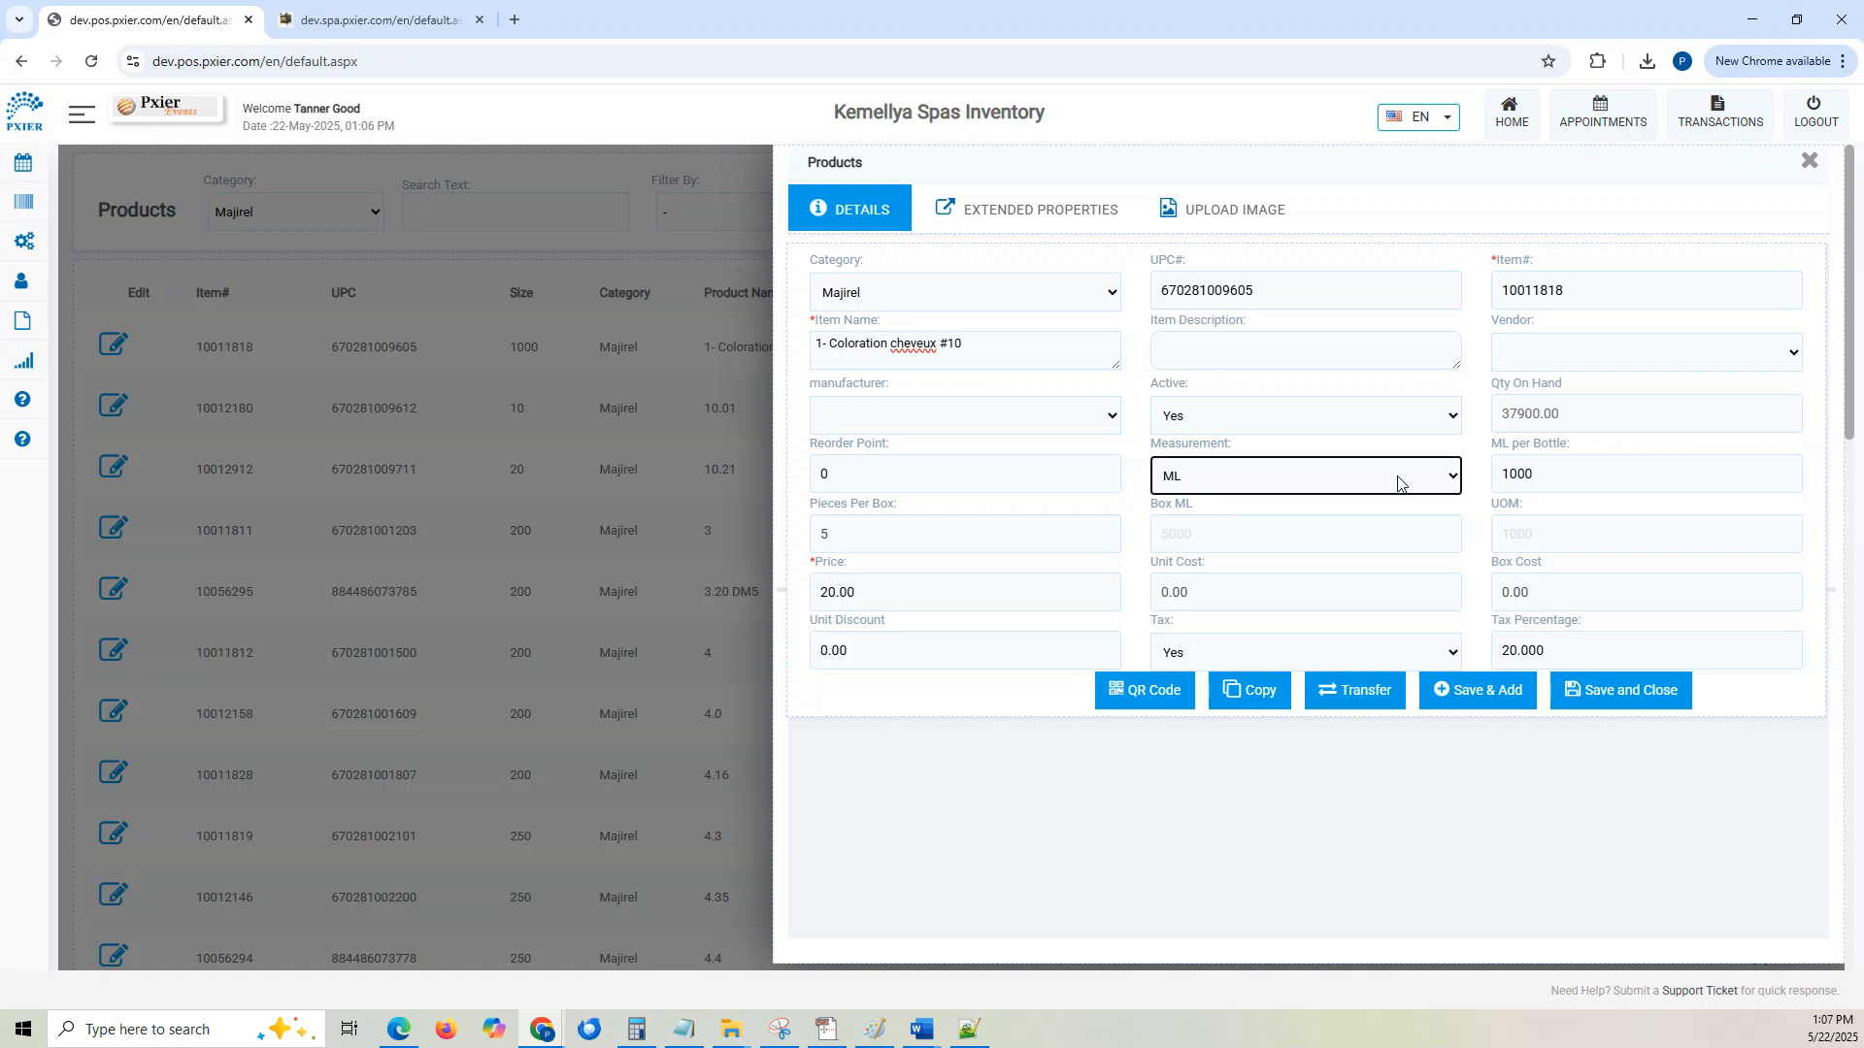
pyautogui.click(1563, 473)
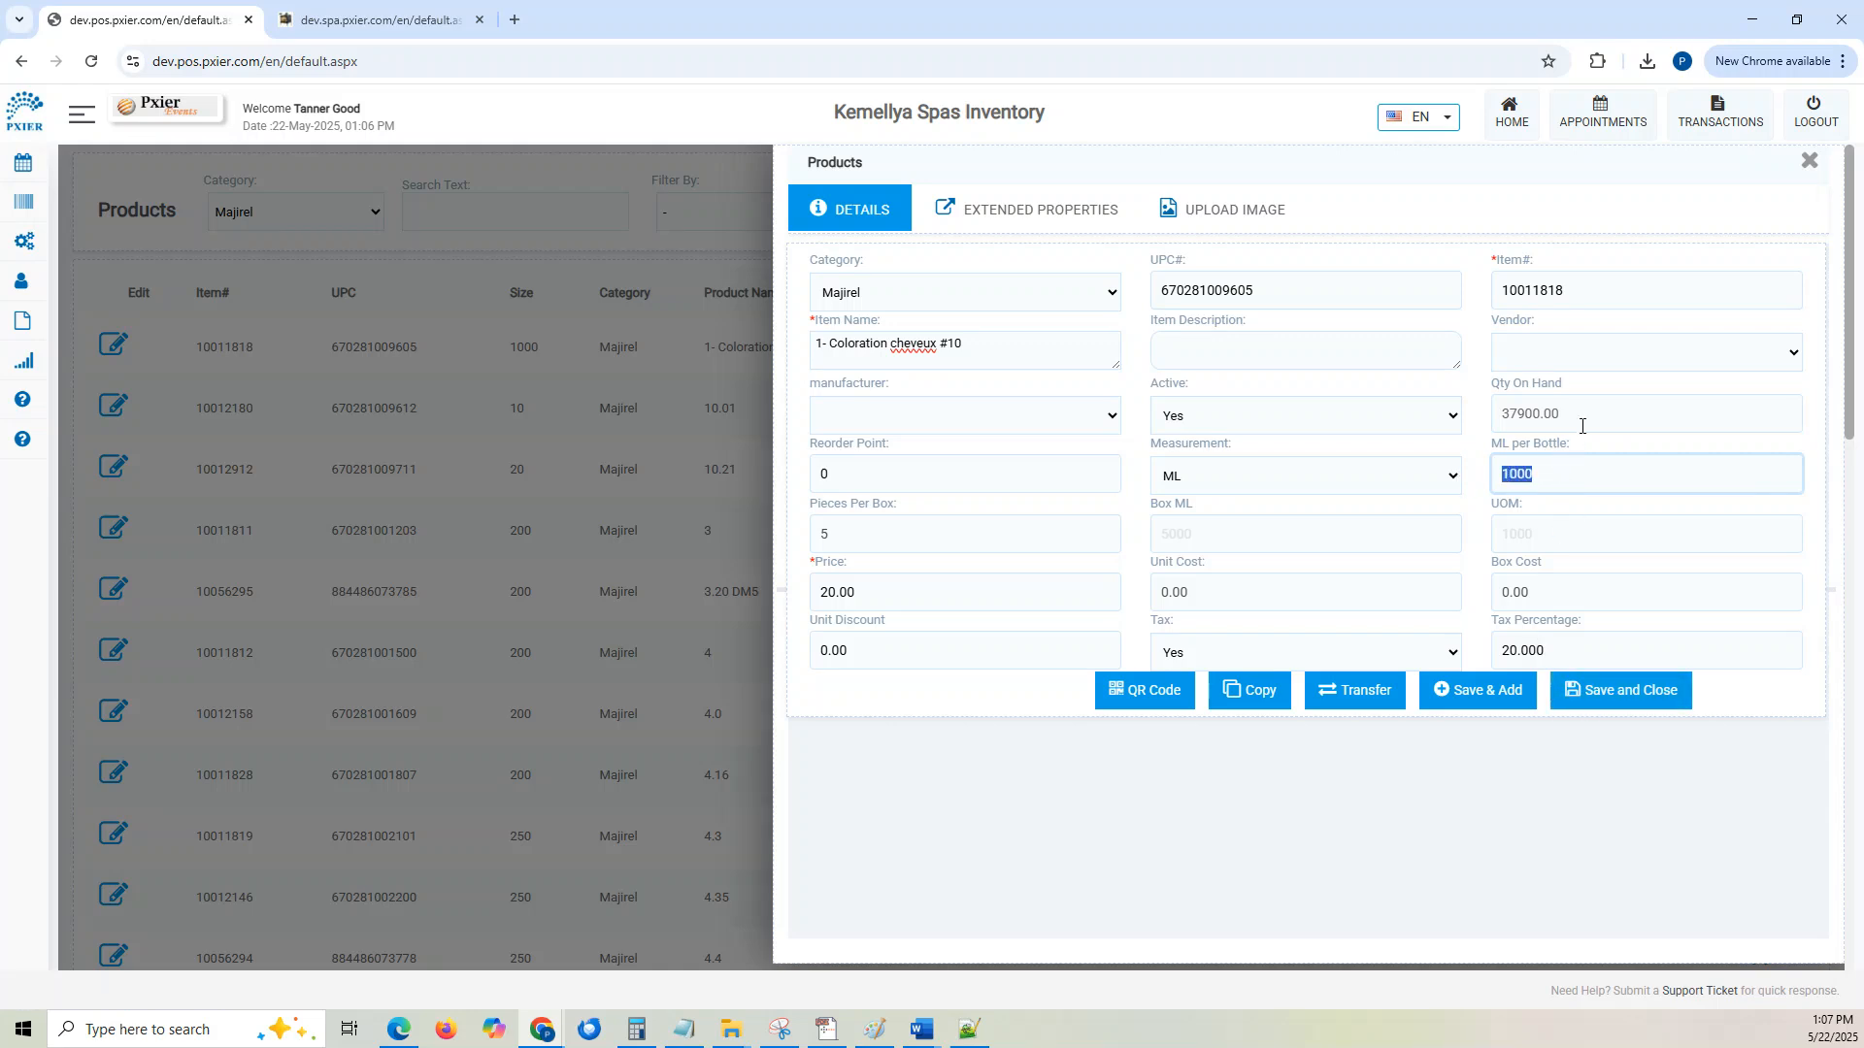
pyautogui.click(1643, 406)
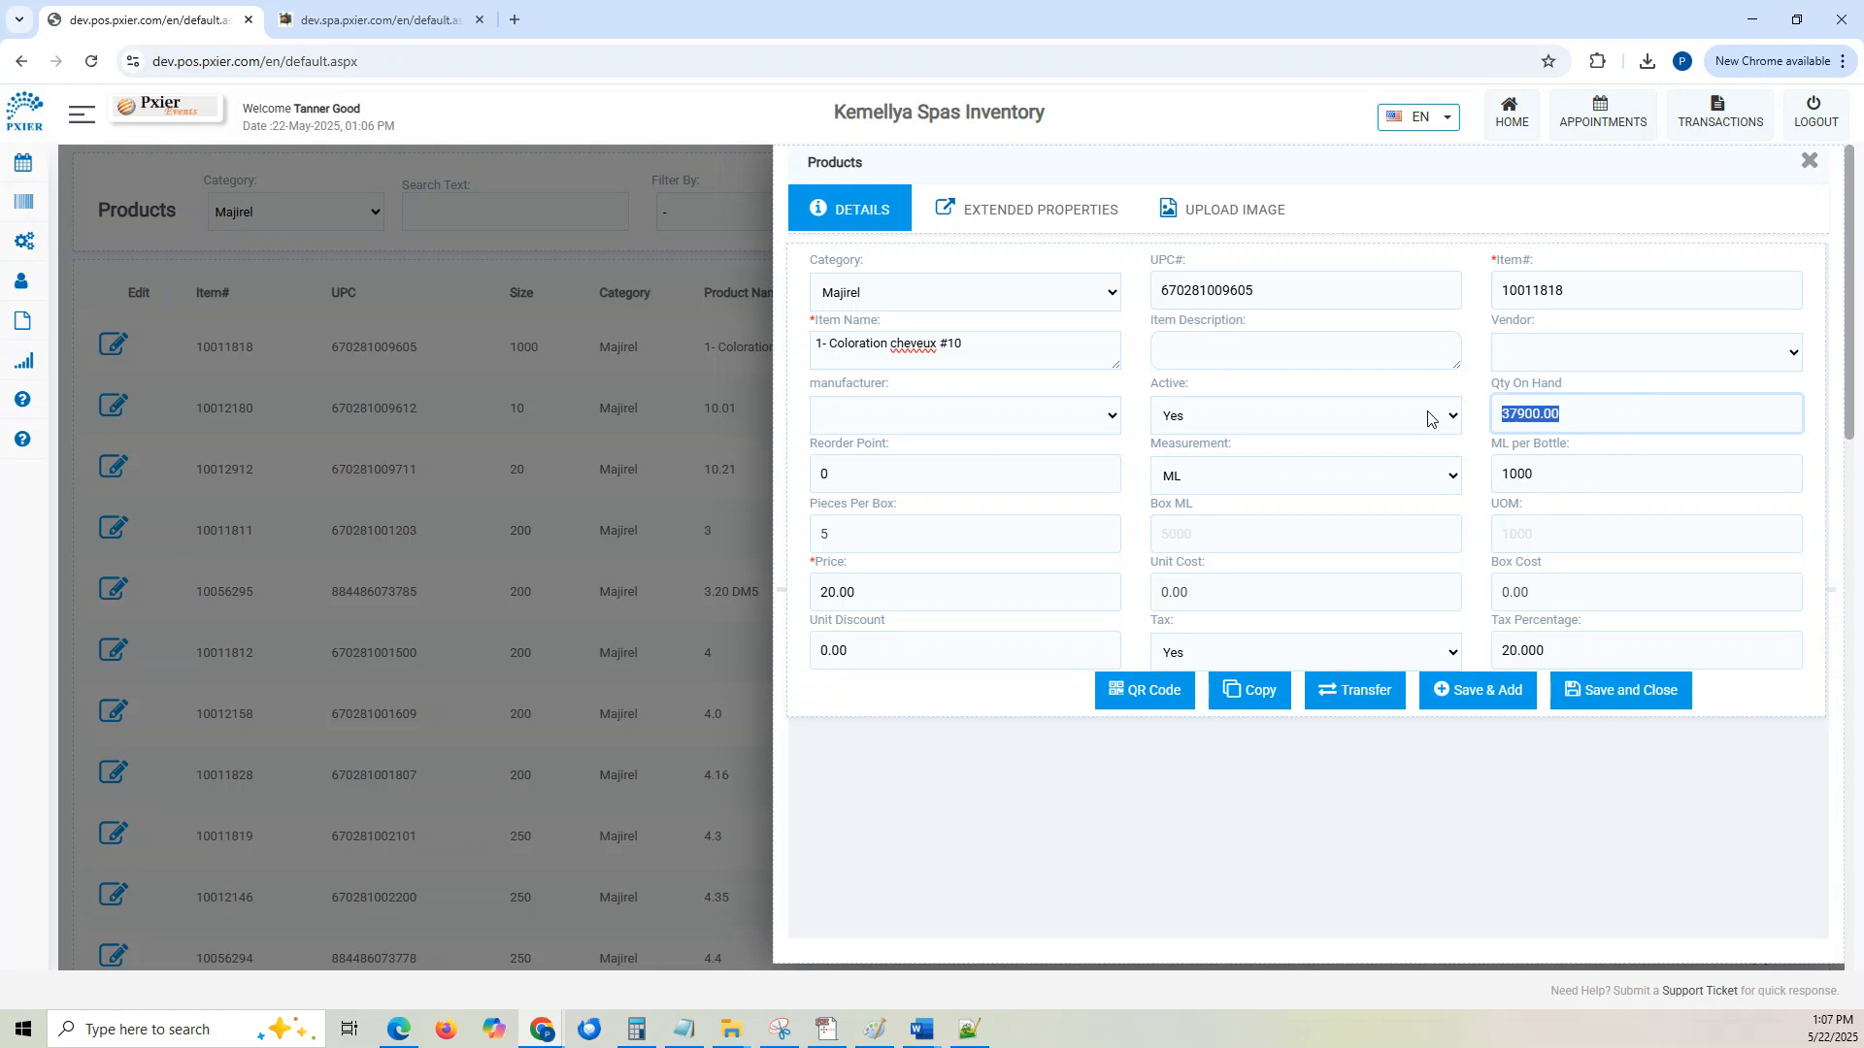
# Step: Try Piece as the product's measurement, and switch it back to ML
pyautogui.click(1175, 485)
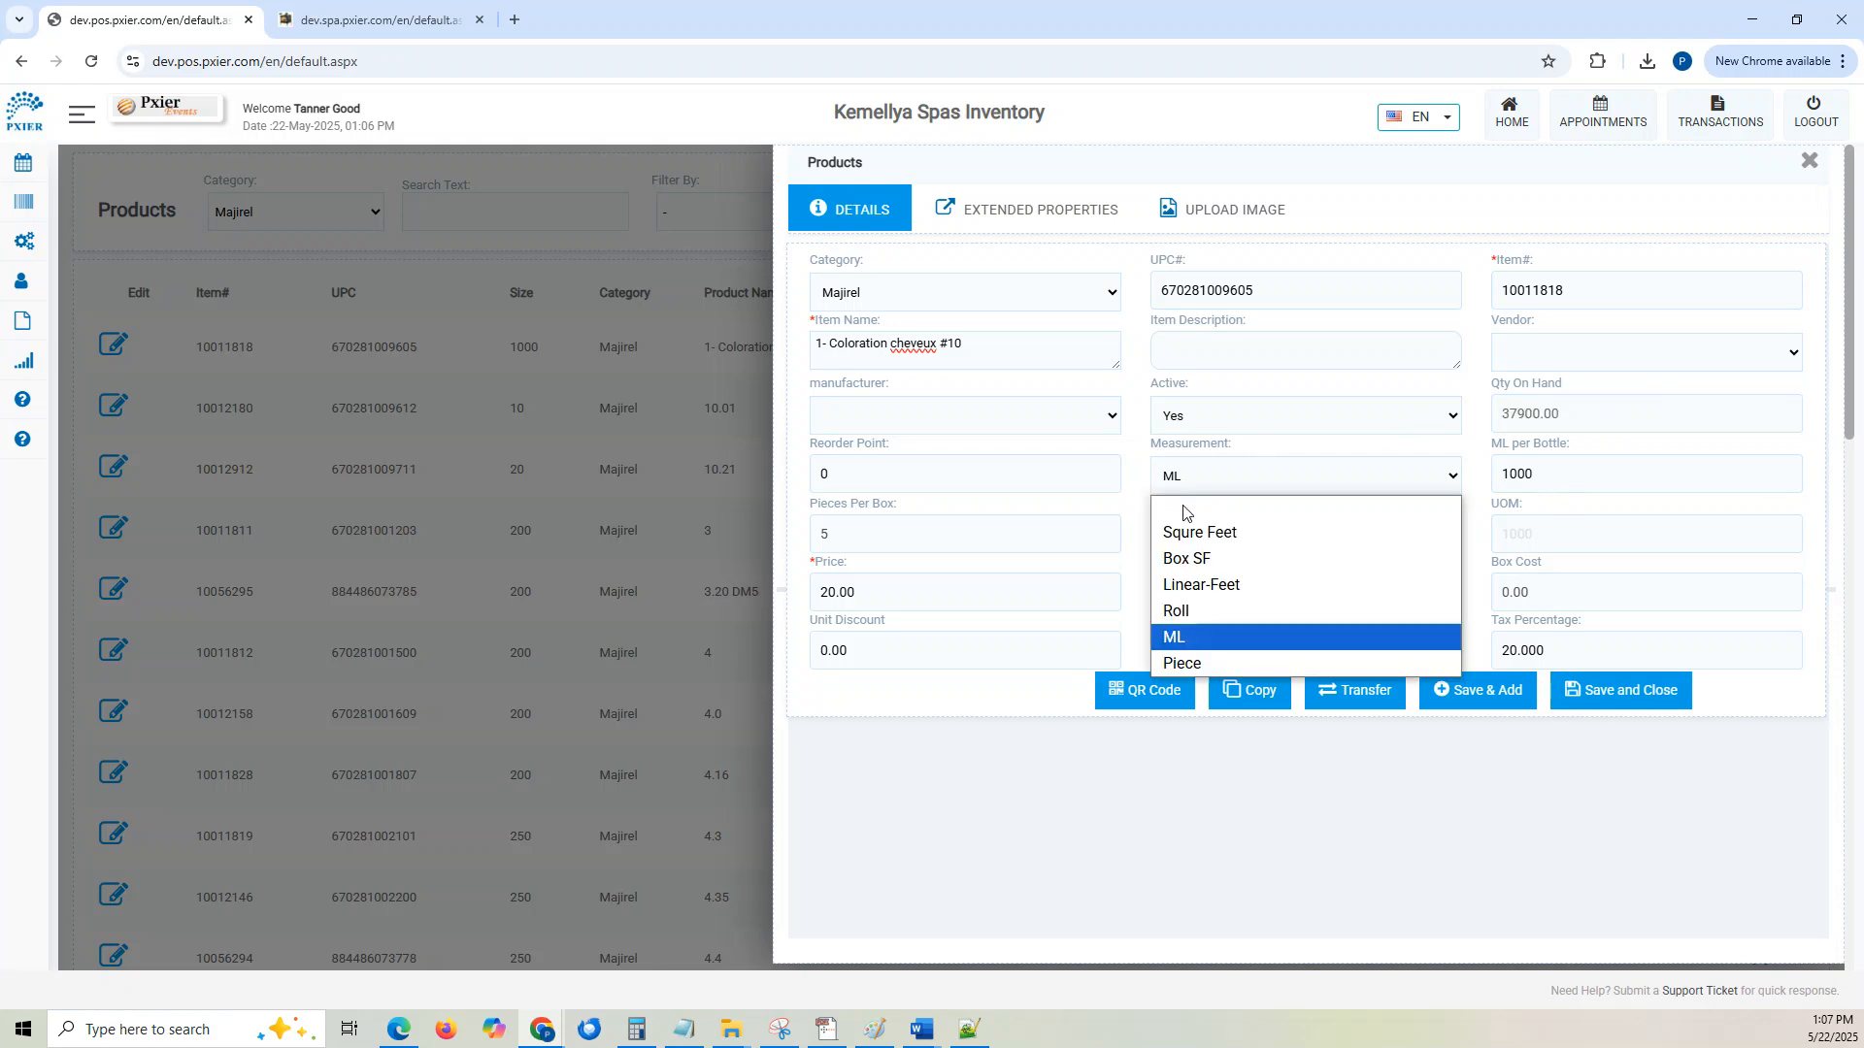
pyautogui.click(1177, 658)
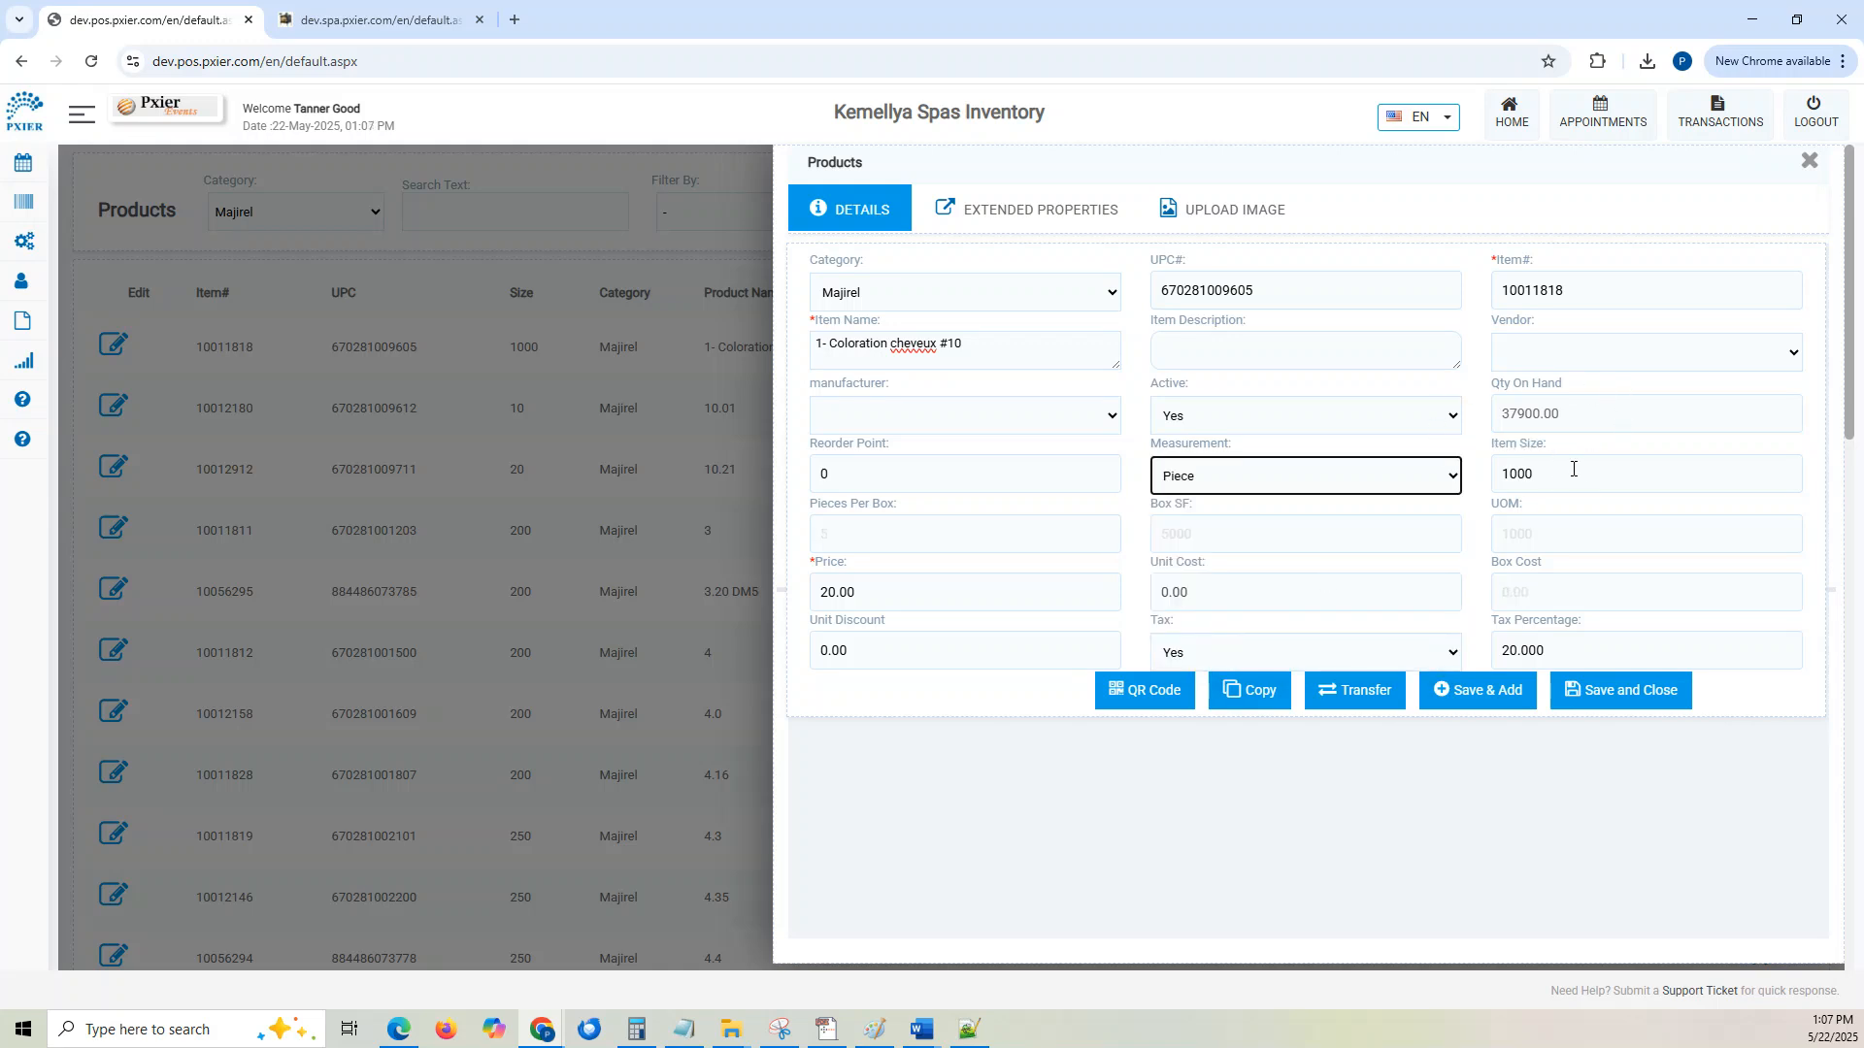
pyautogui.click(1177, 478)
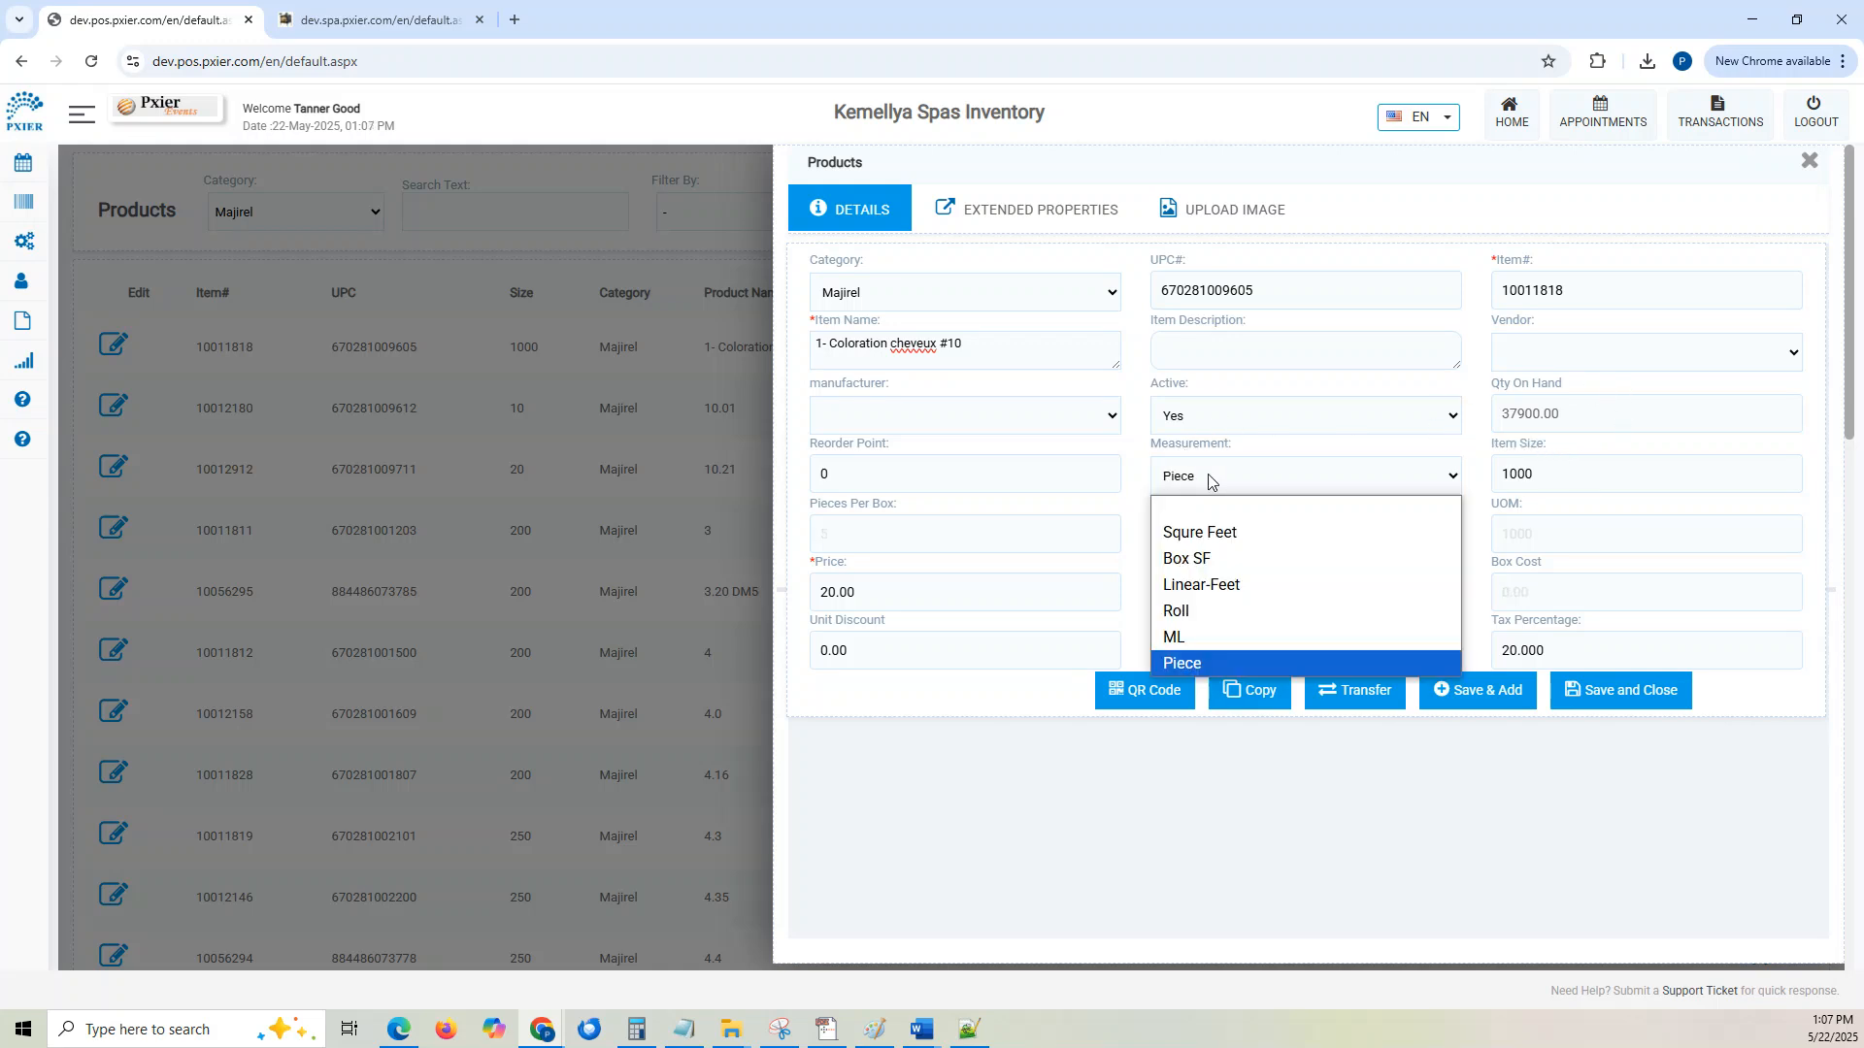
pyautogui.click(1231, 638)
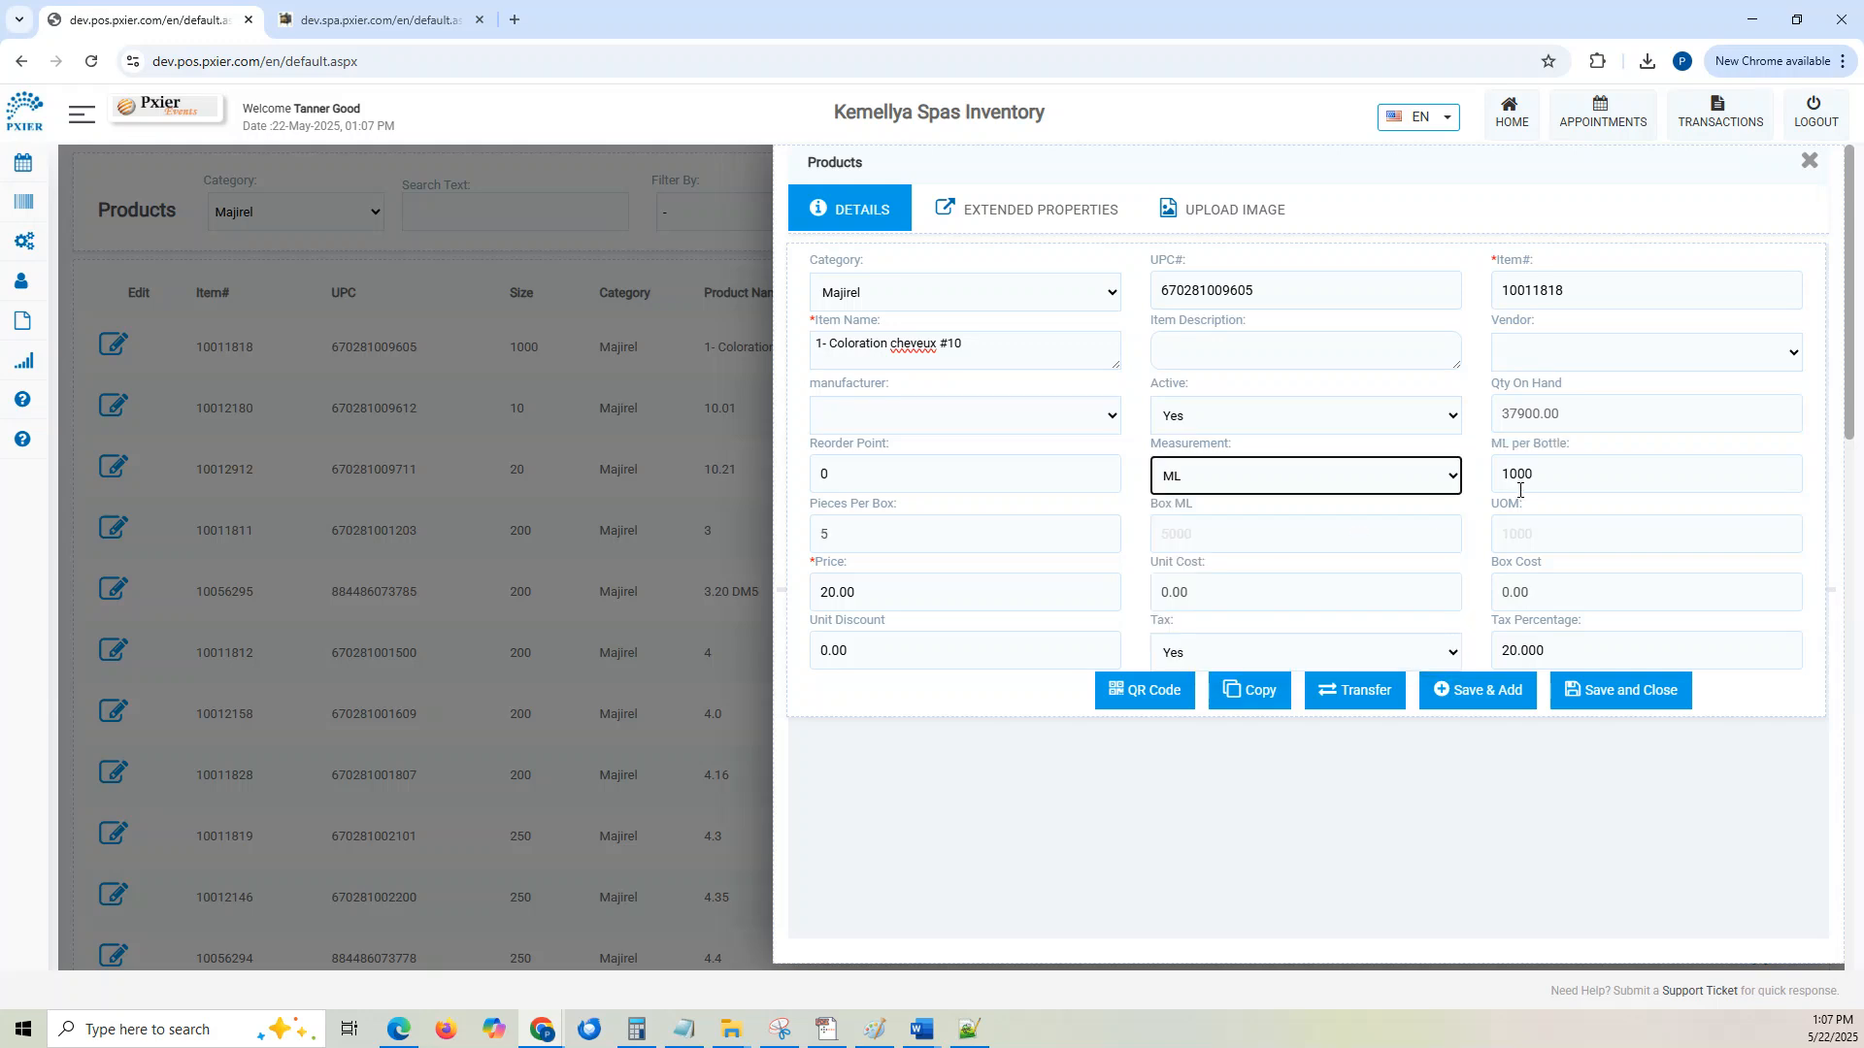
# Step: Check the ML per bottle and set the product's quantity on hand to 40000
pyautogui.click(1599, 413)
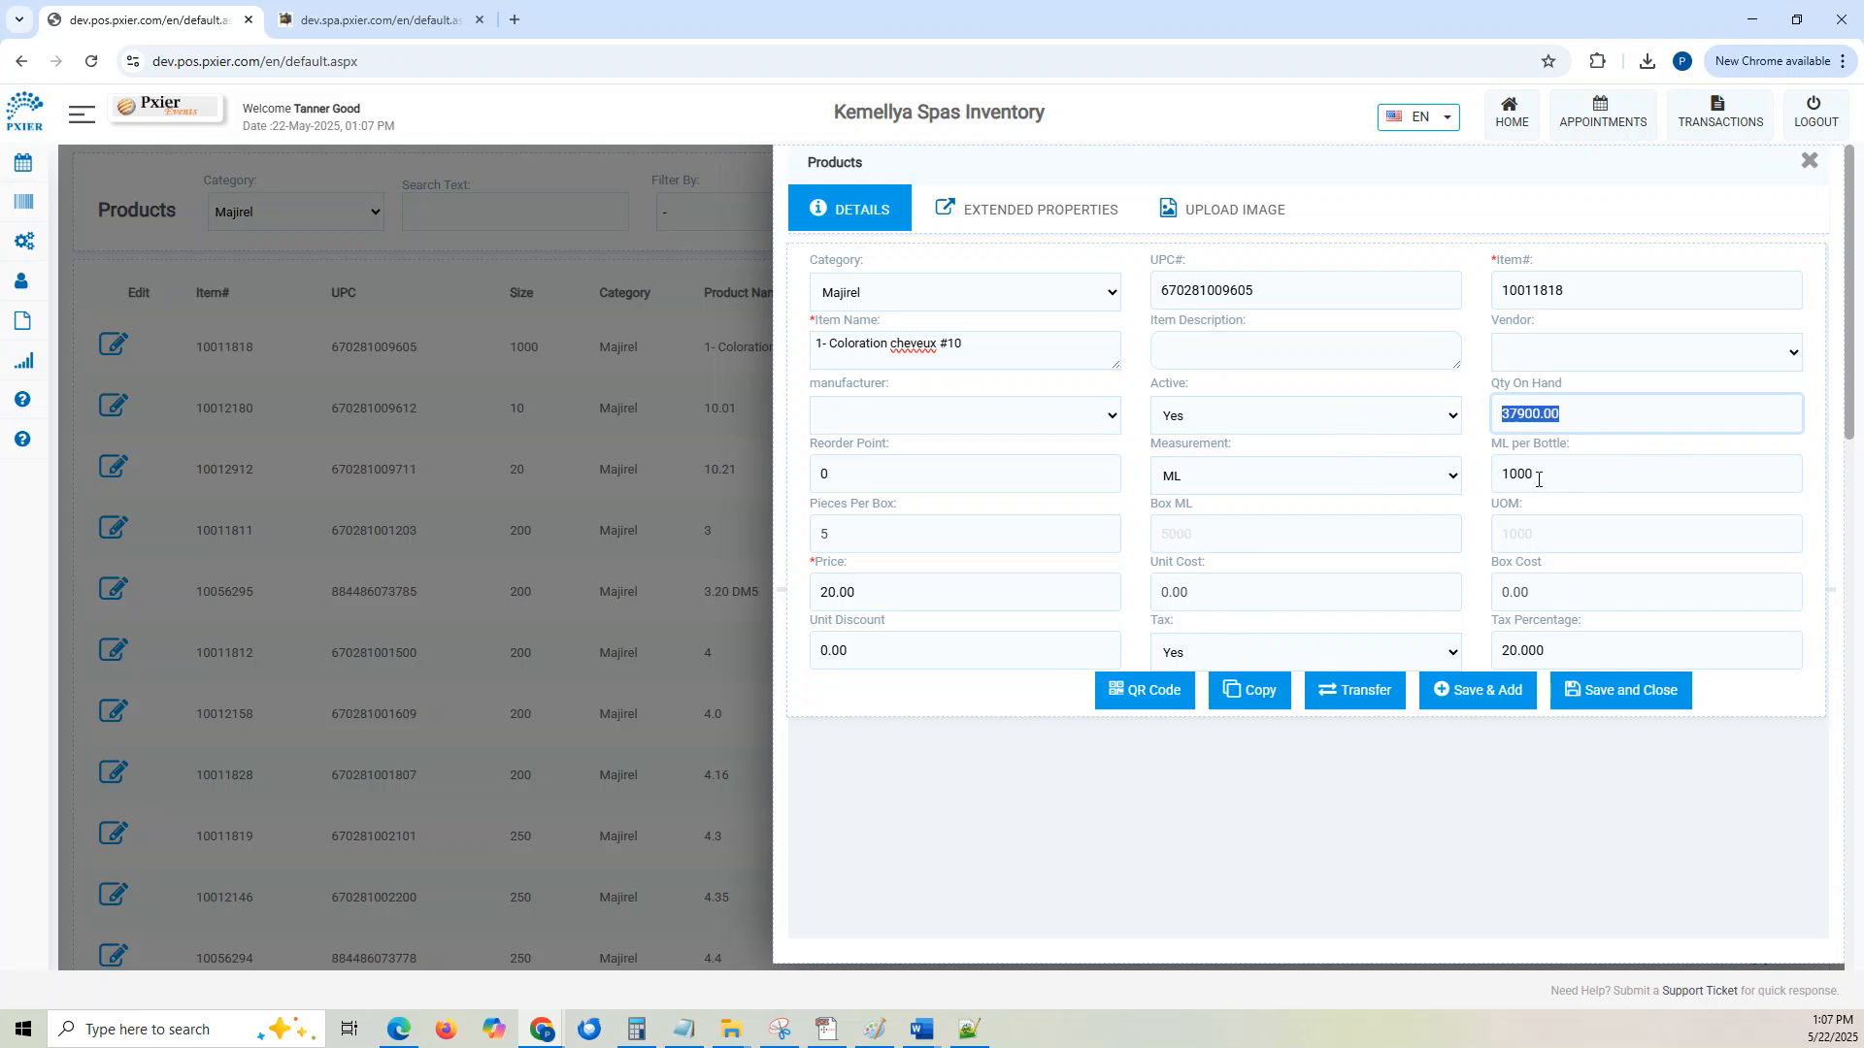
pyautogui.press('Tab')
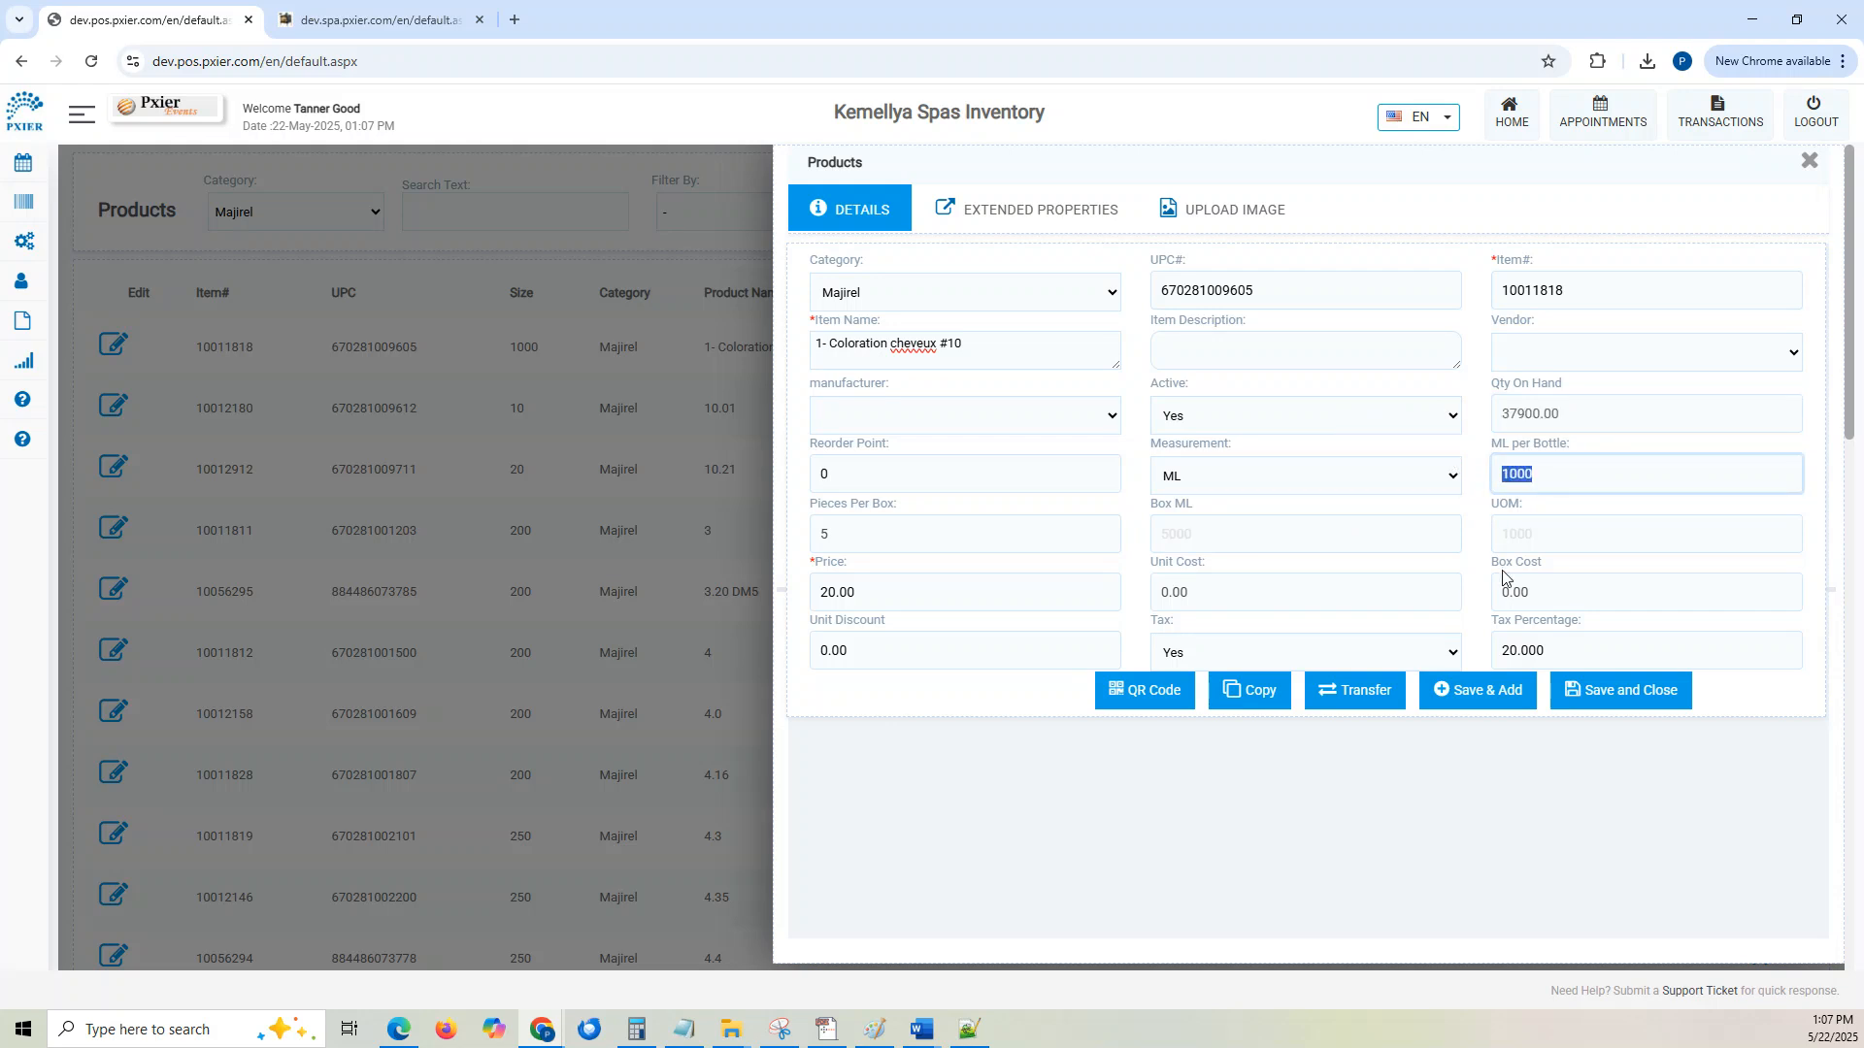
pyautogui.click(1632, 412)
pyautogui.write('40000')
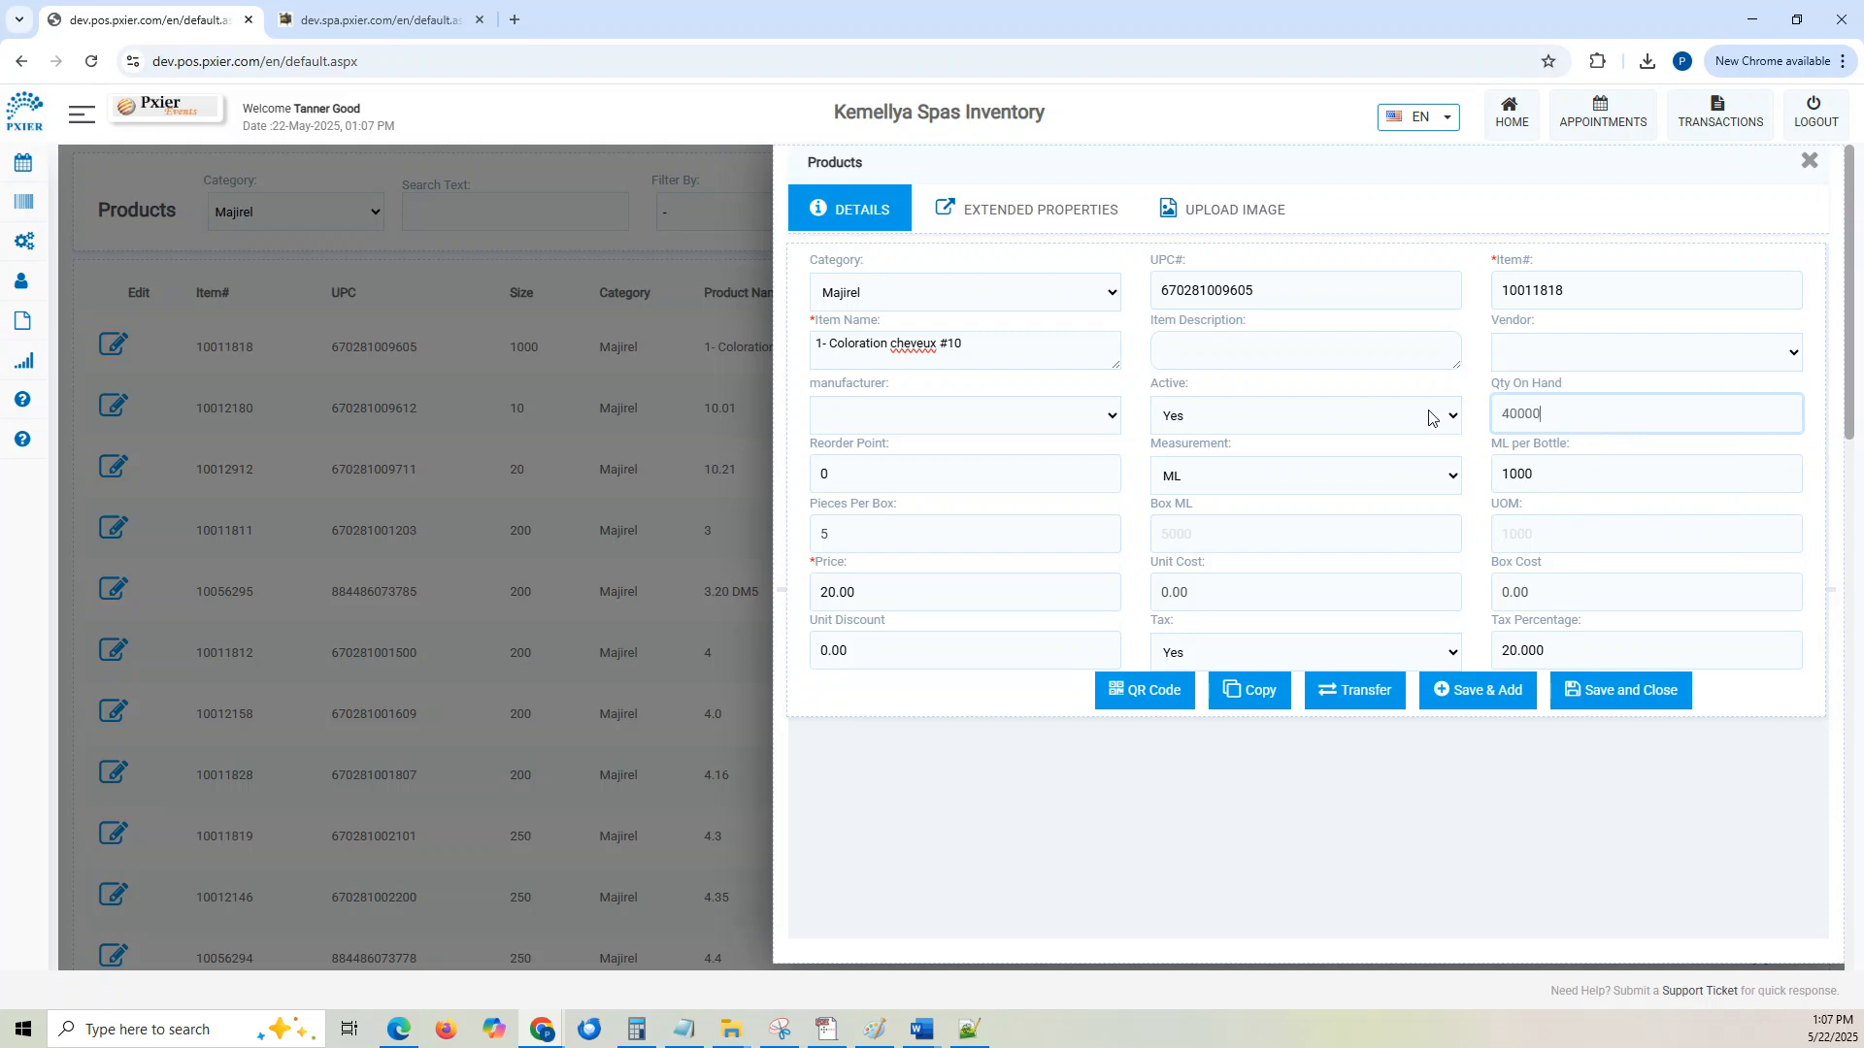
# Step: Review the reorder point, set the pieces per box to 6 and check the box ML
pyautogui.click(817, 472)
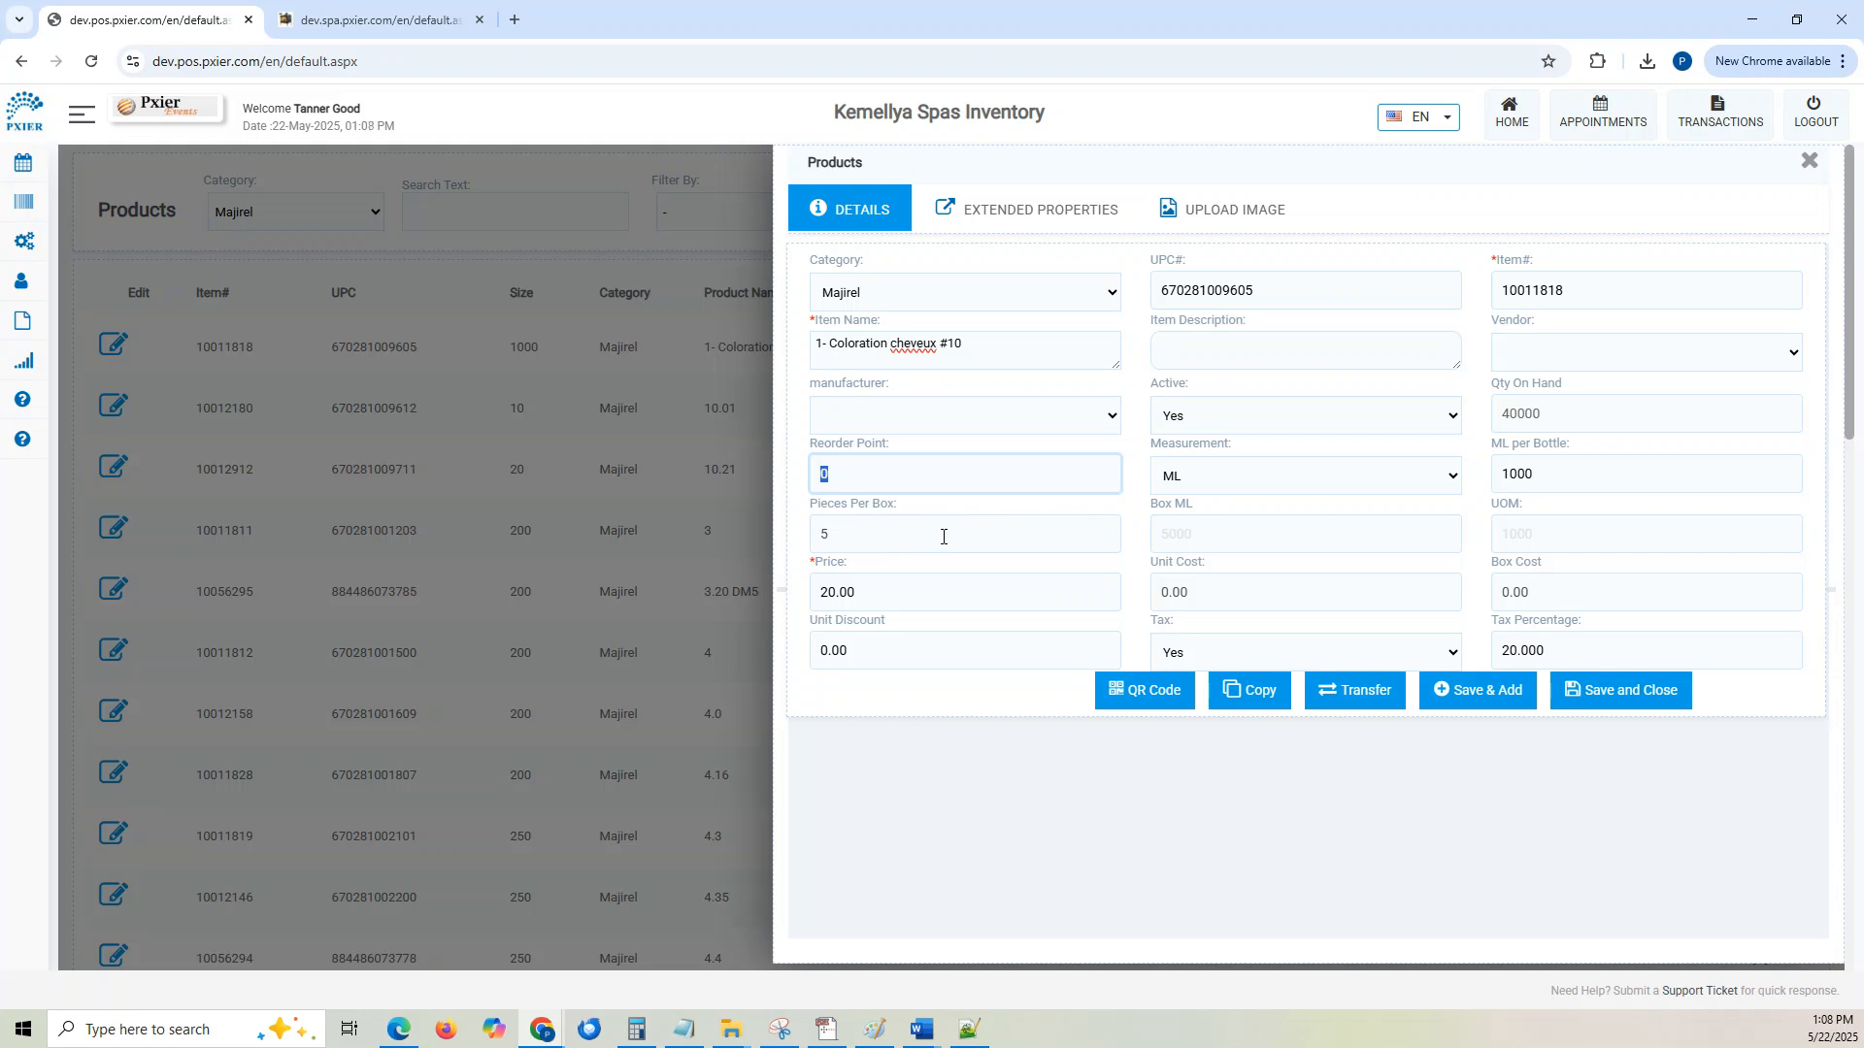
pyautogui.press('Tab')
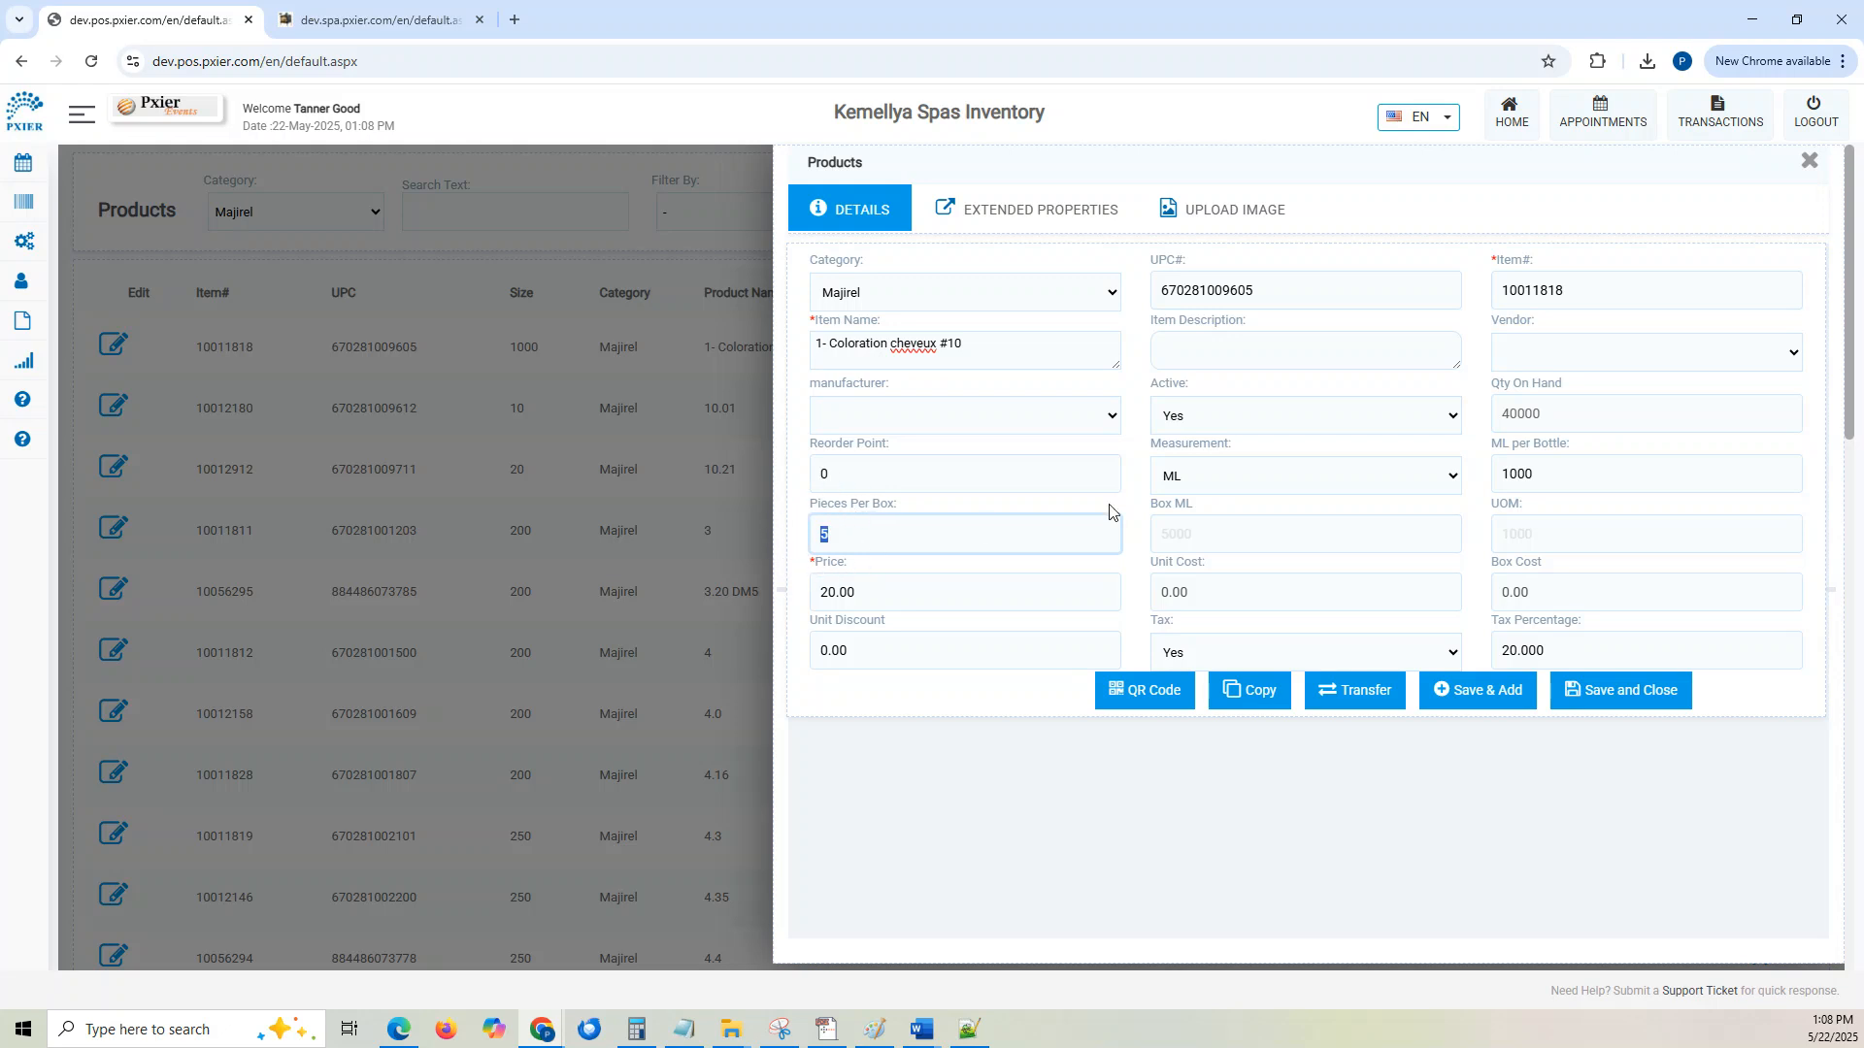
pyautogui.press('Tab')
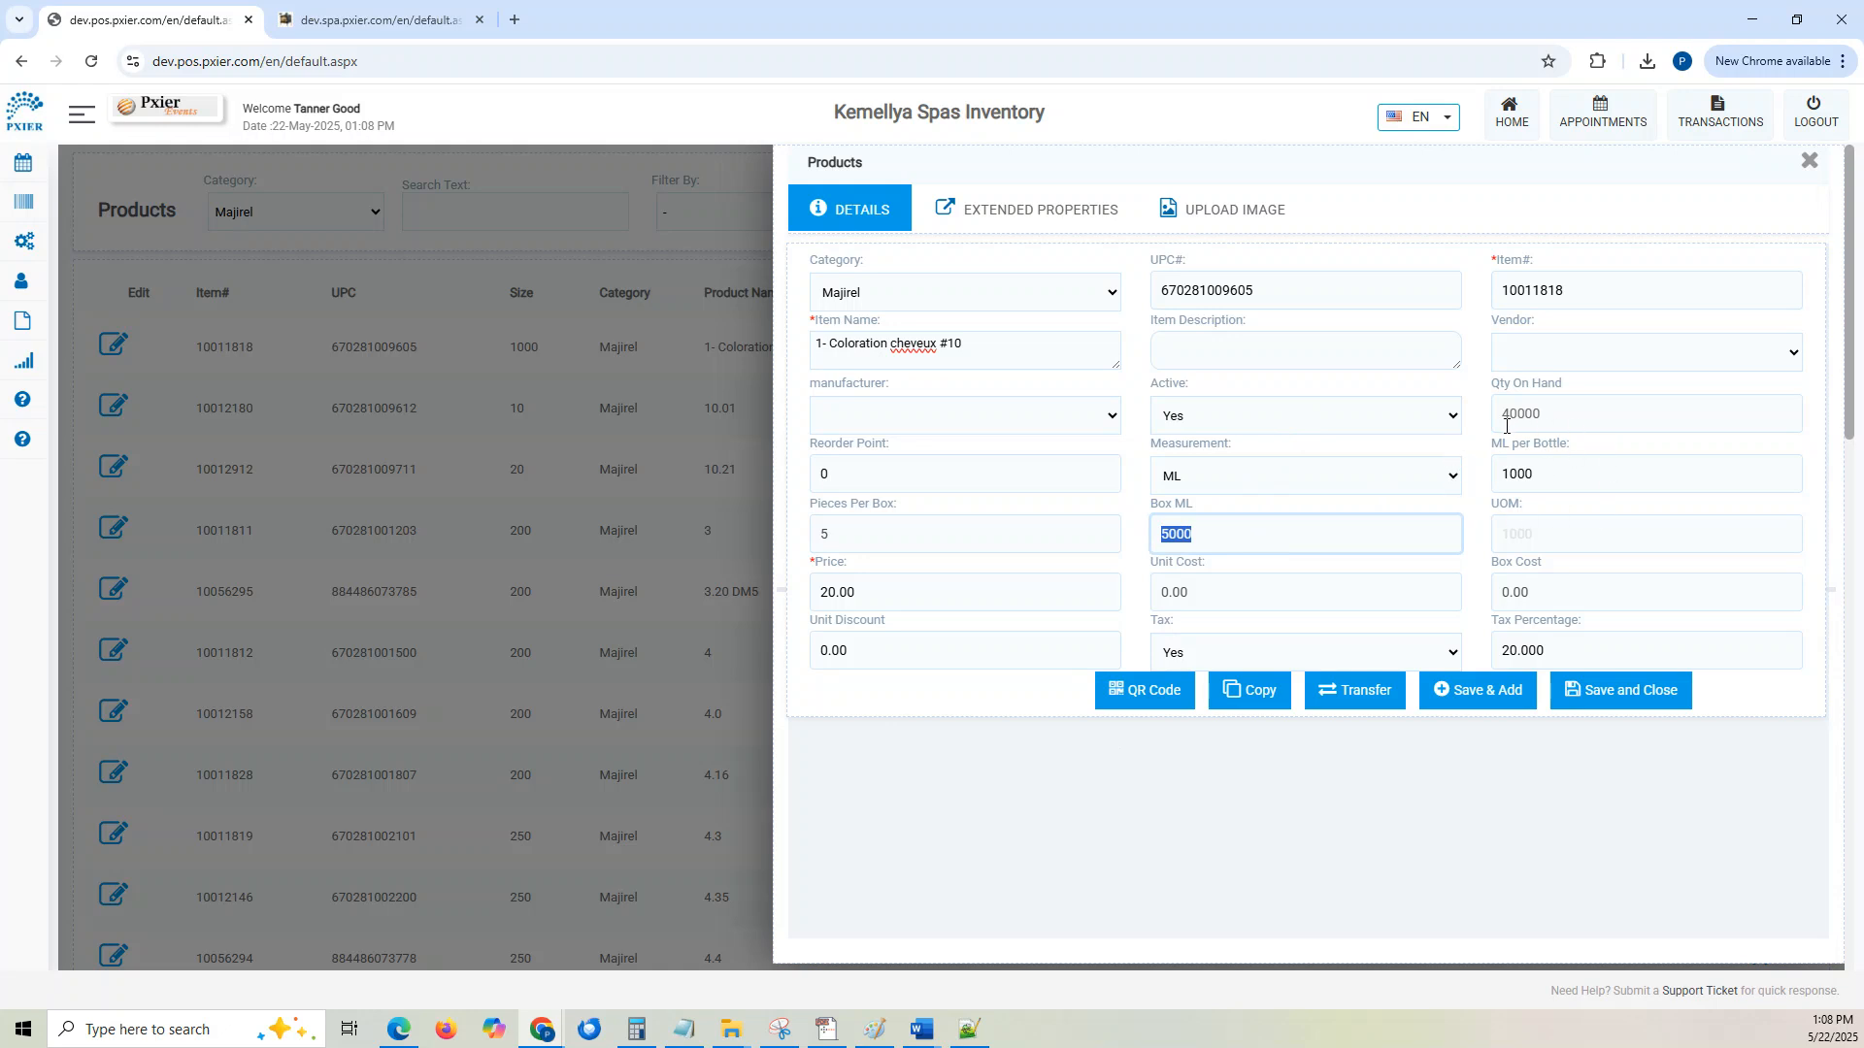
pyautogui.click(858, 531)
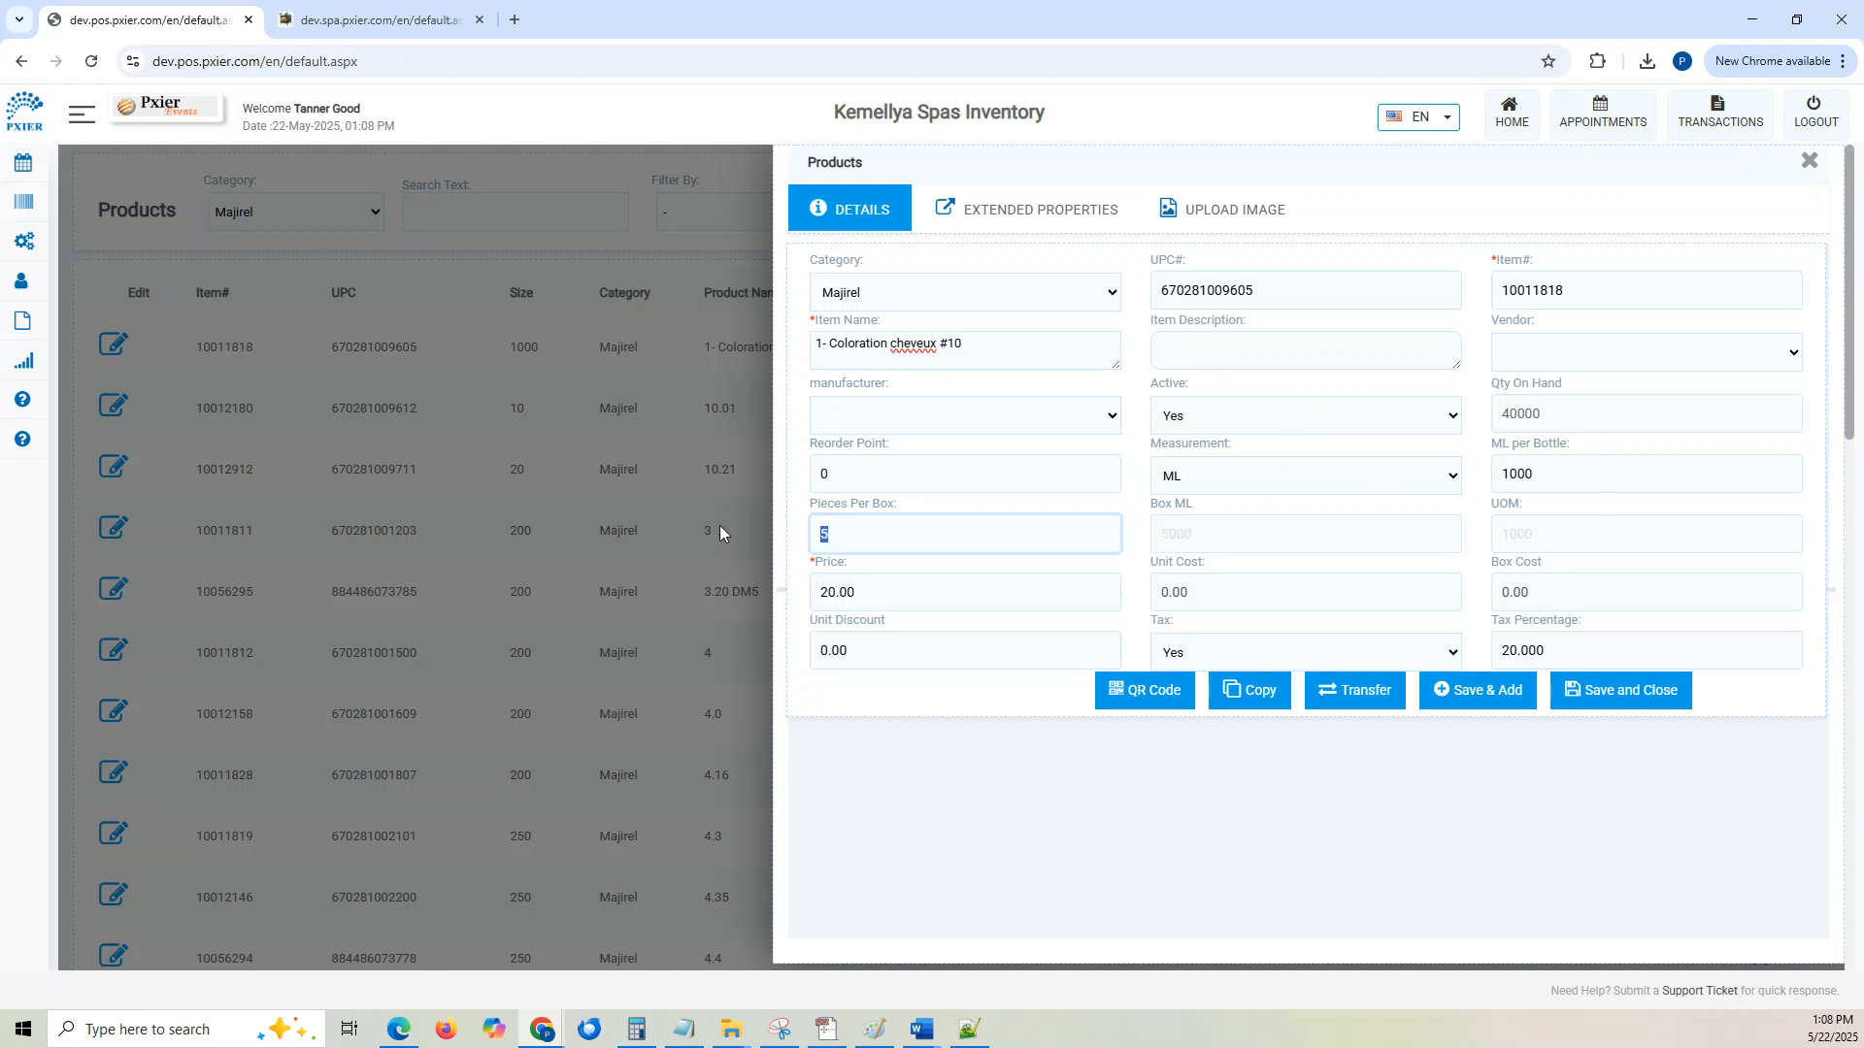
pyautogui.write('6')
pyautogui.click(1203, 529)
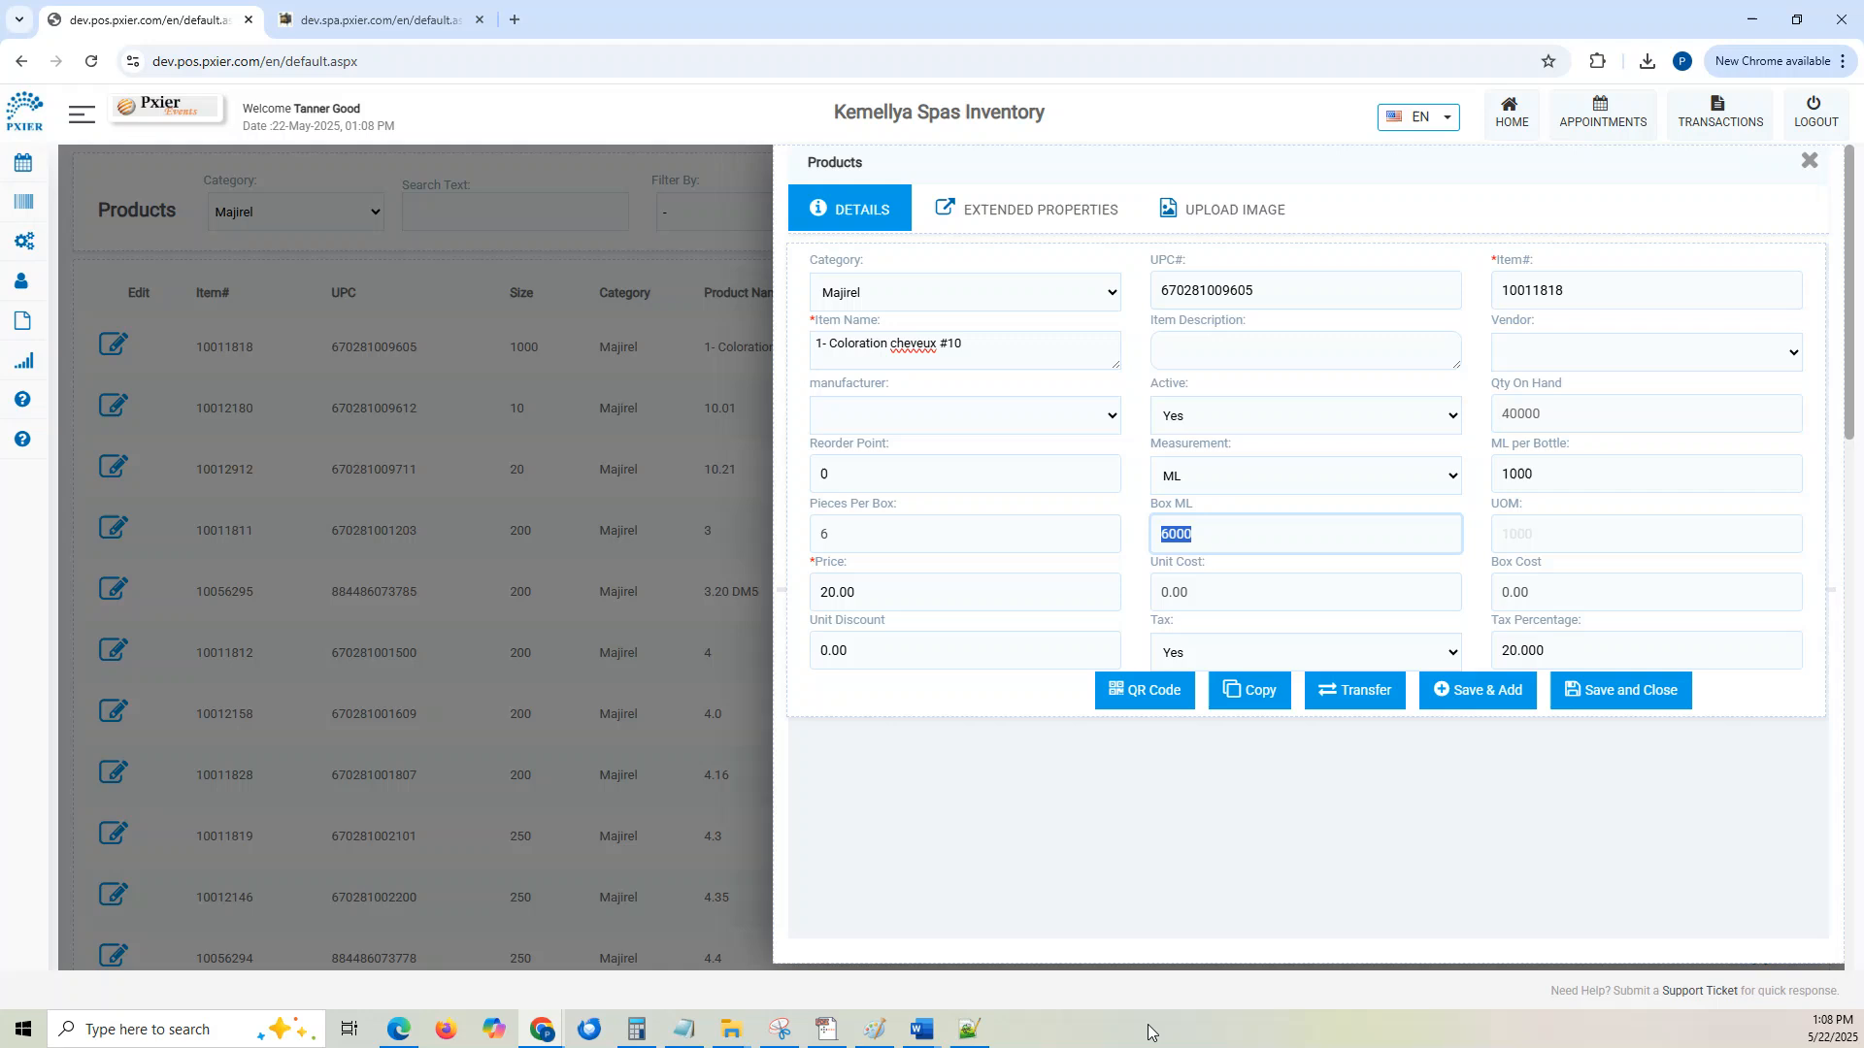
# Step: Review the product's price
pyautogui.click(913, 597)
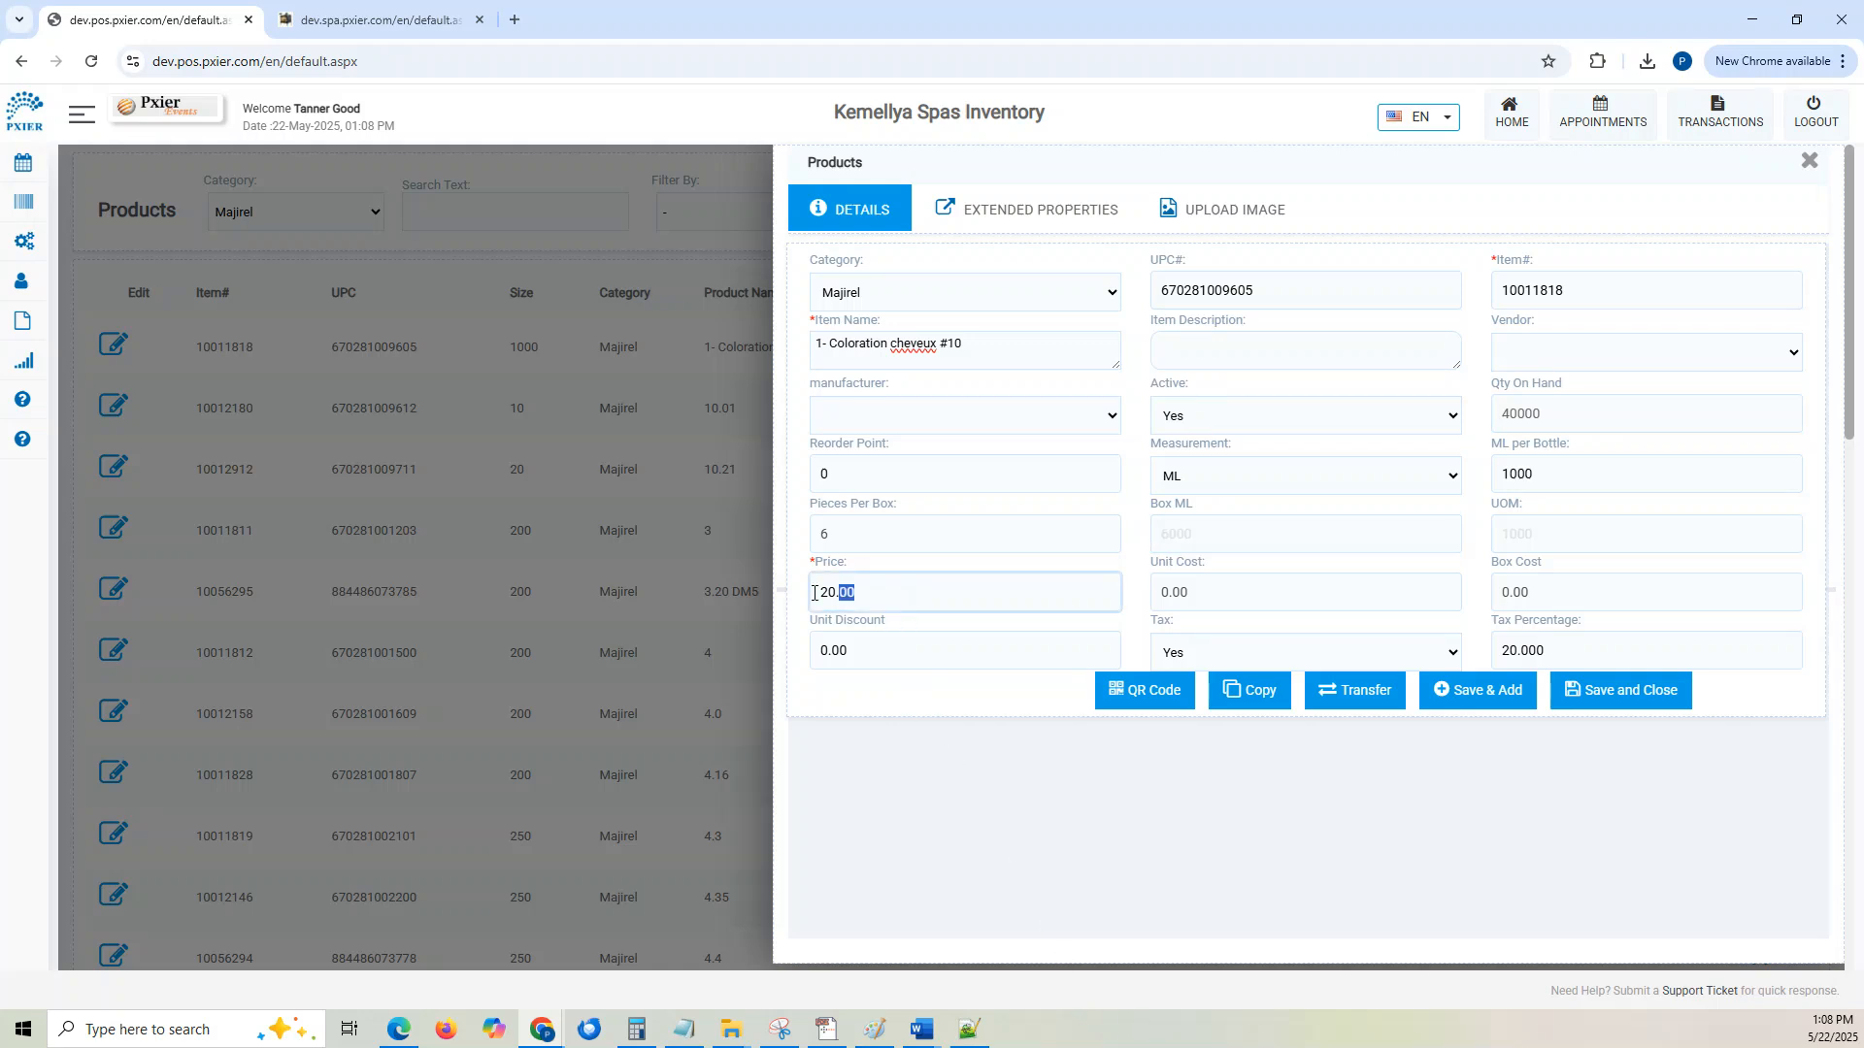
pyautogui.rightClick(732, 592)
pyautogui.click(1024, 770)
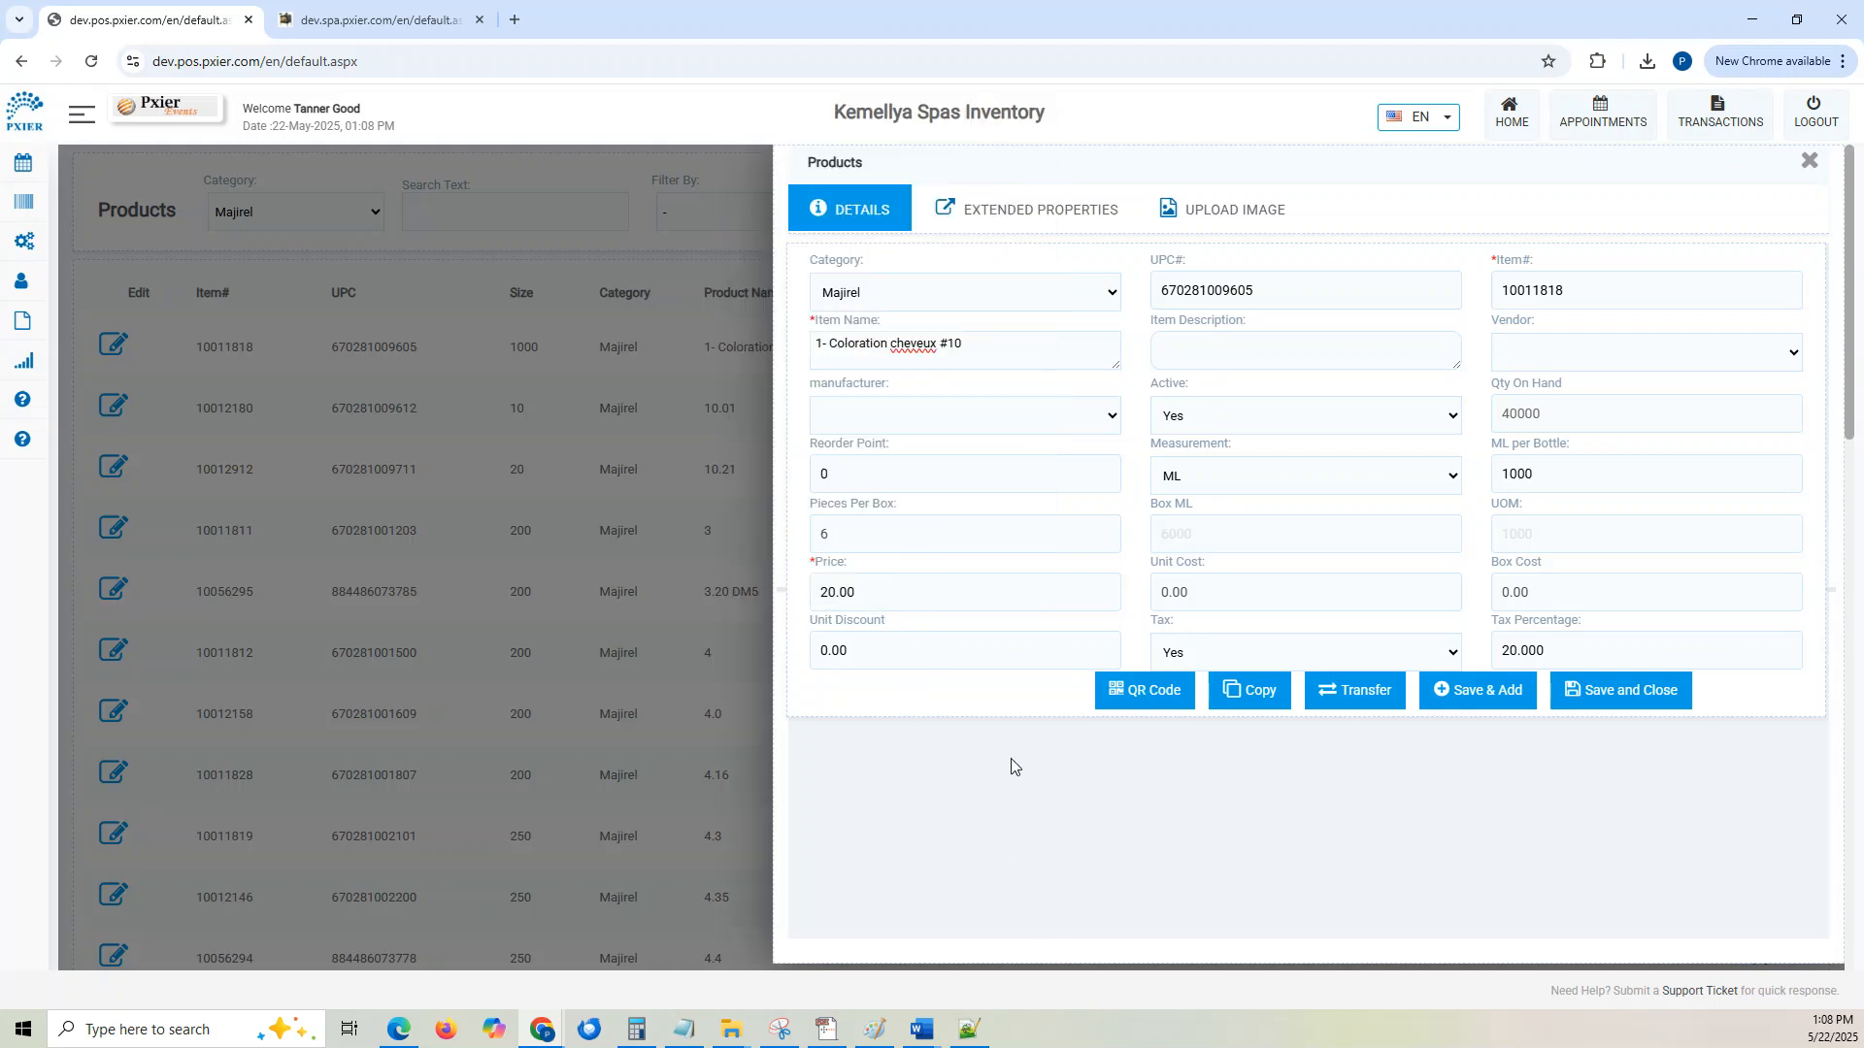
pyautogui.moveTo(881, 592); pyautogui.dragTo(796, 606)
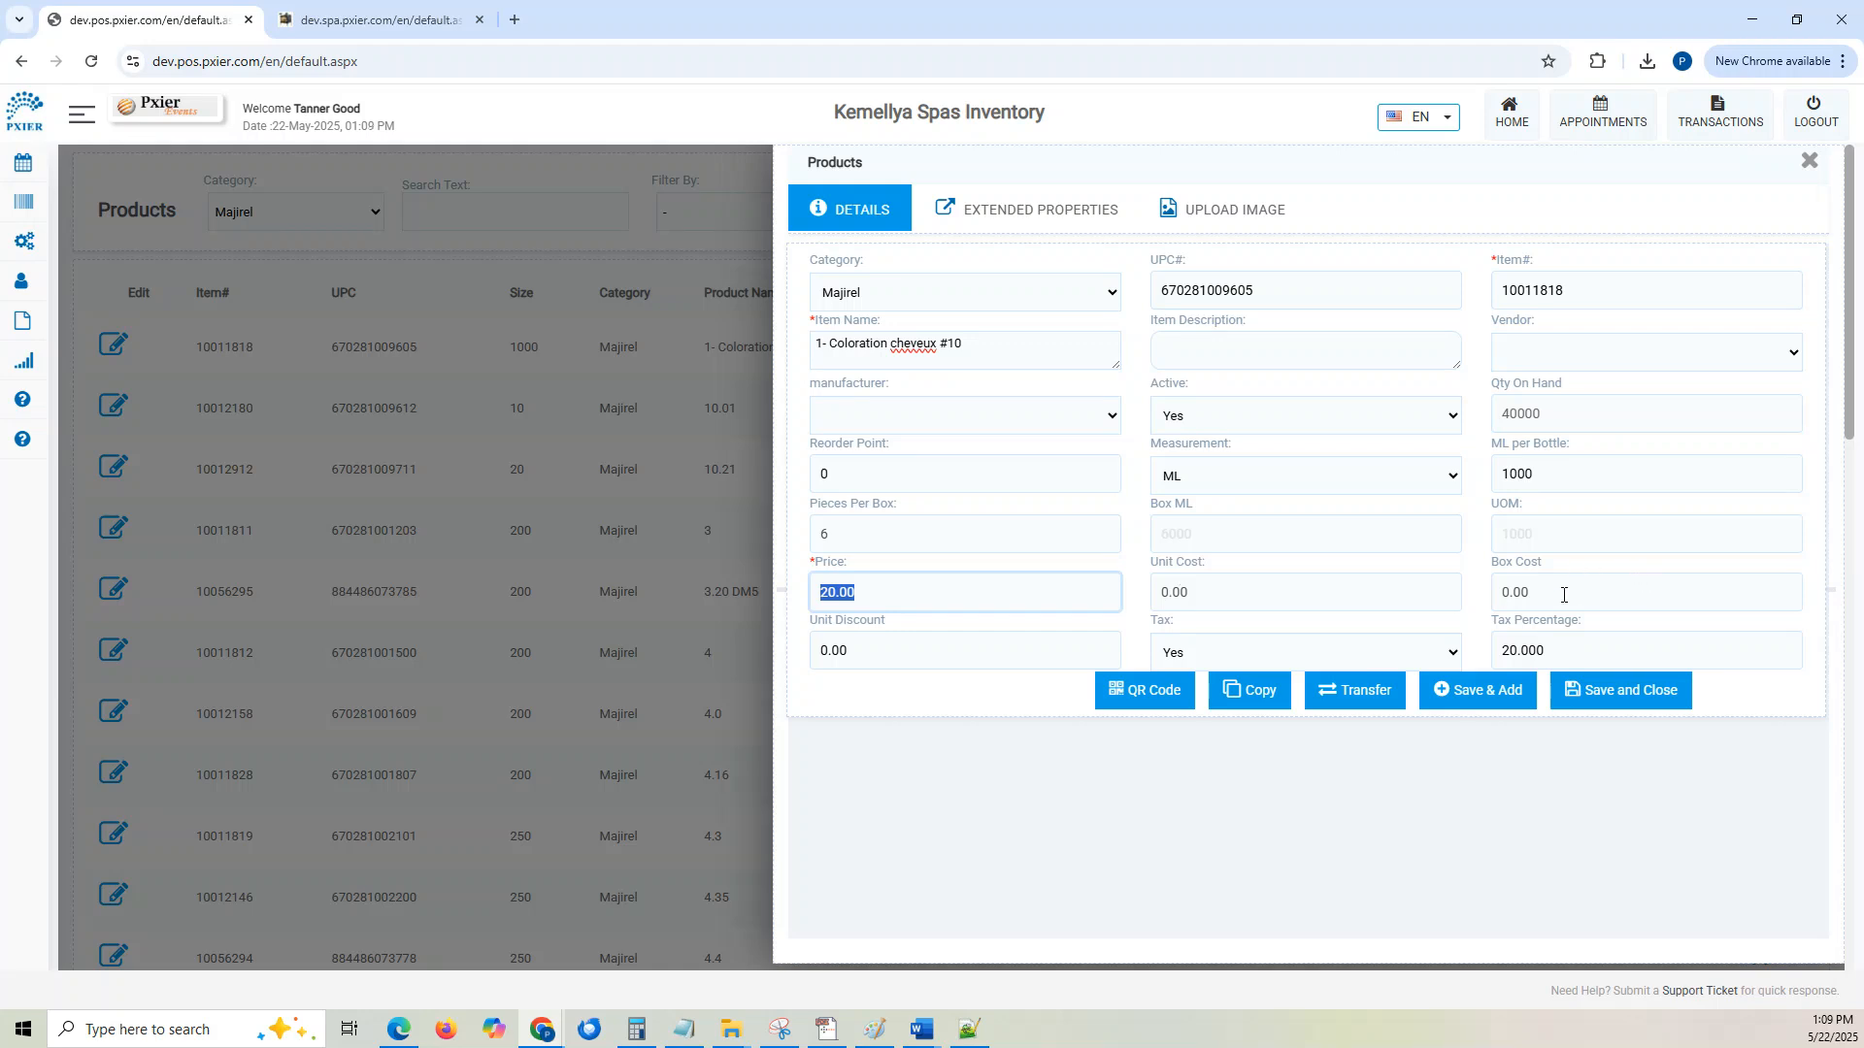
# Step: Save and close the product's details, and review the 1- Coloration cheveux #10 row in the product list
pyautogui.click(1623, 697)
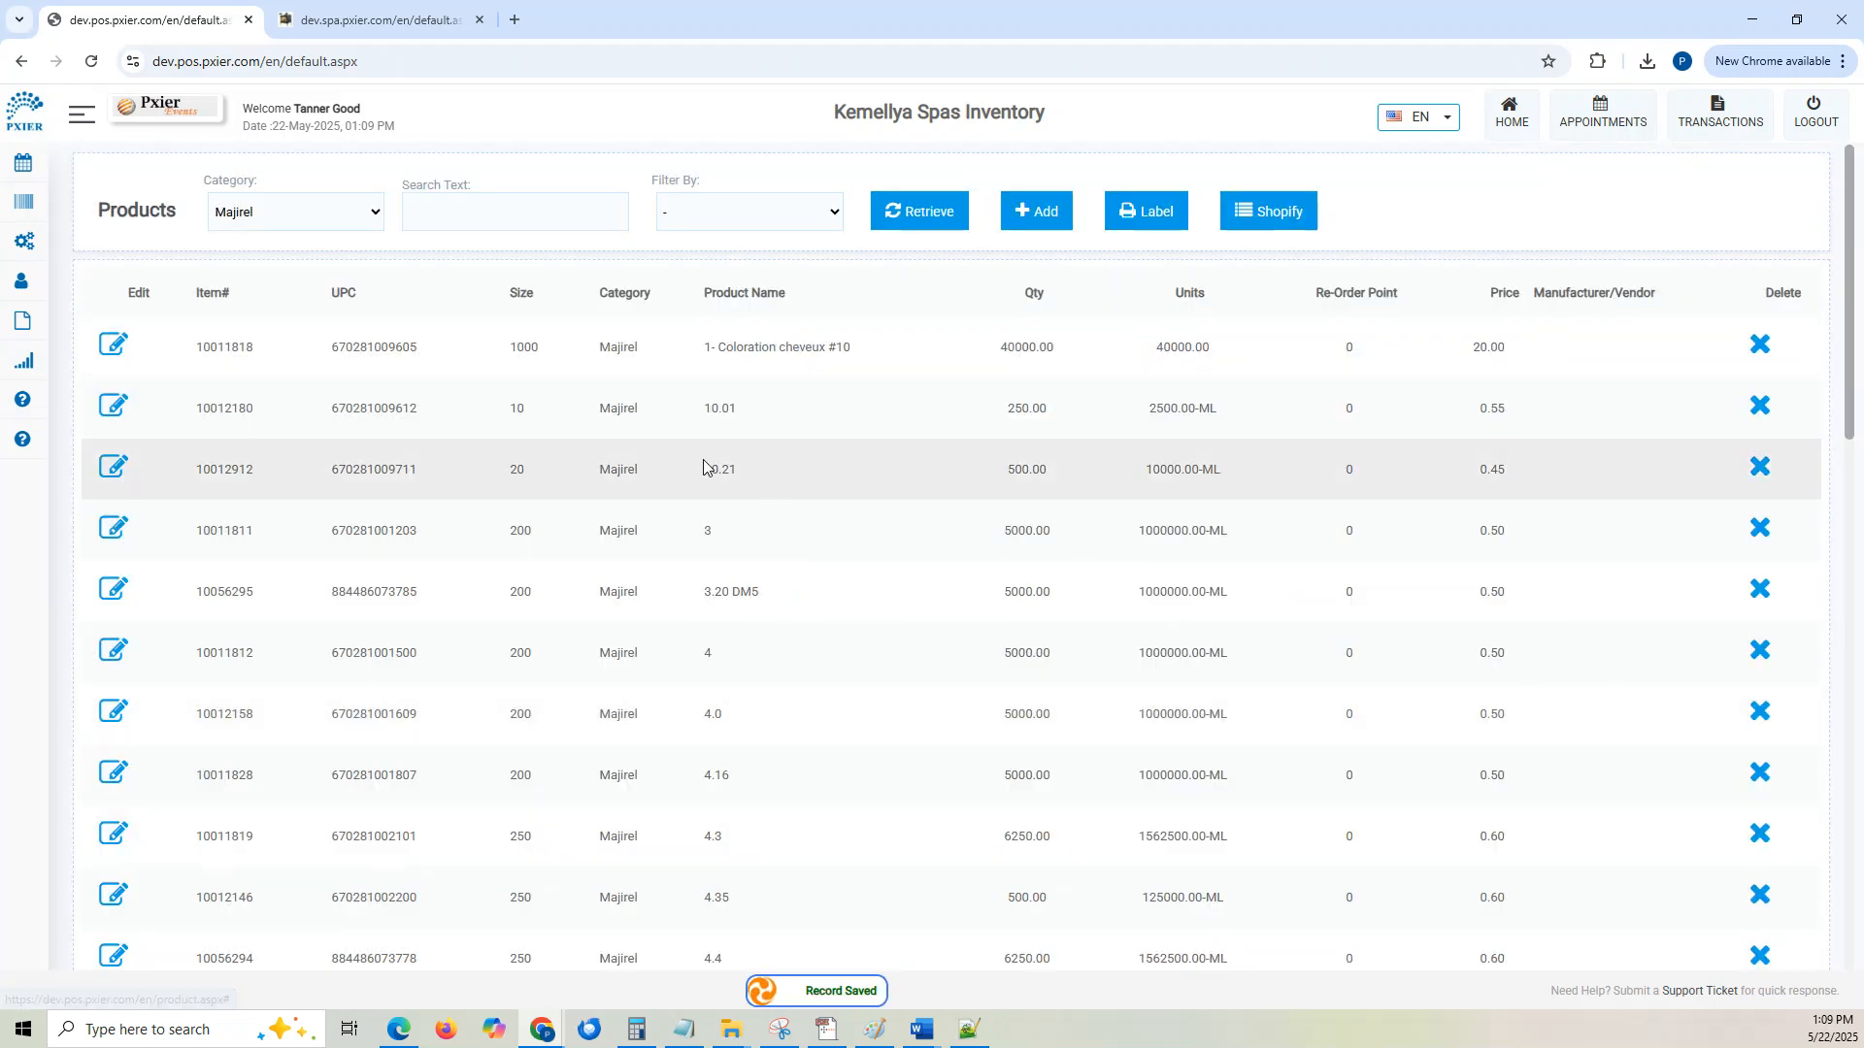
pyautogui.moveTo(210, 347); pyautogui.dragTo(987, 361)
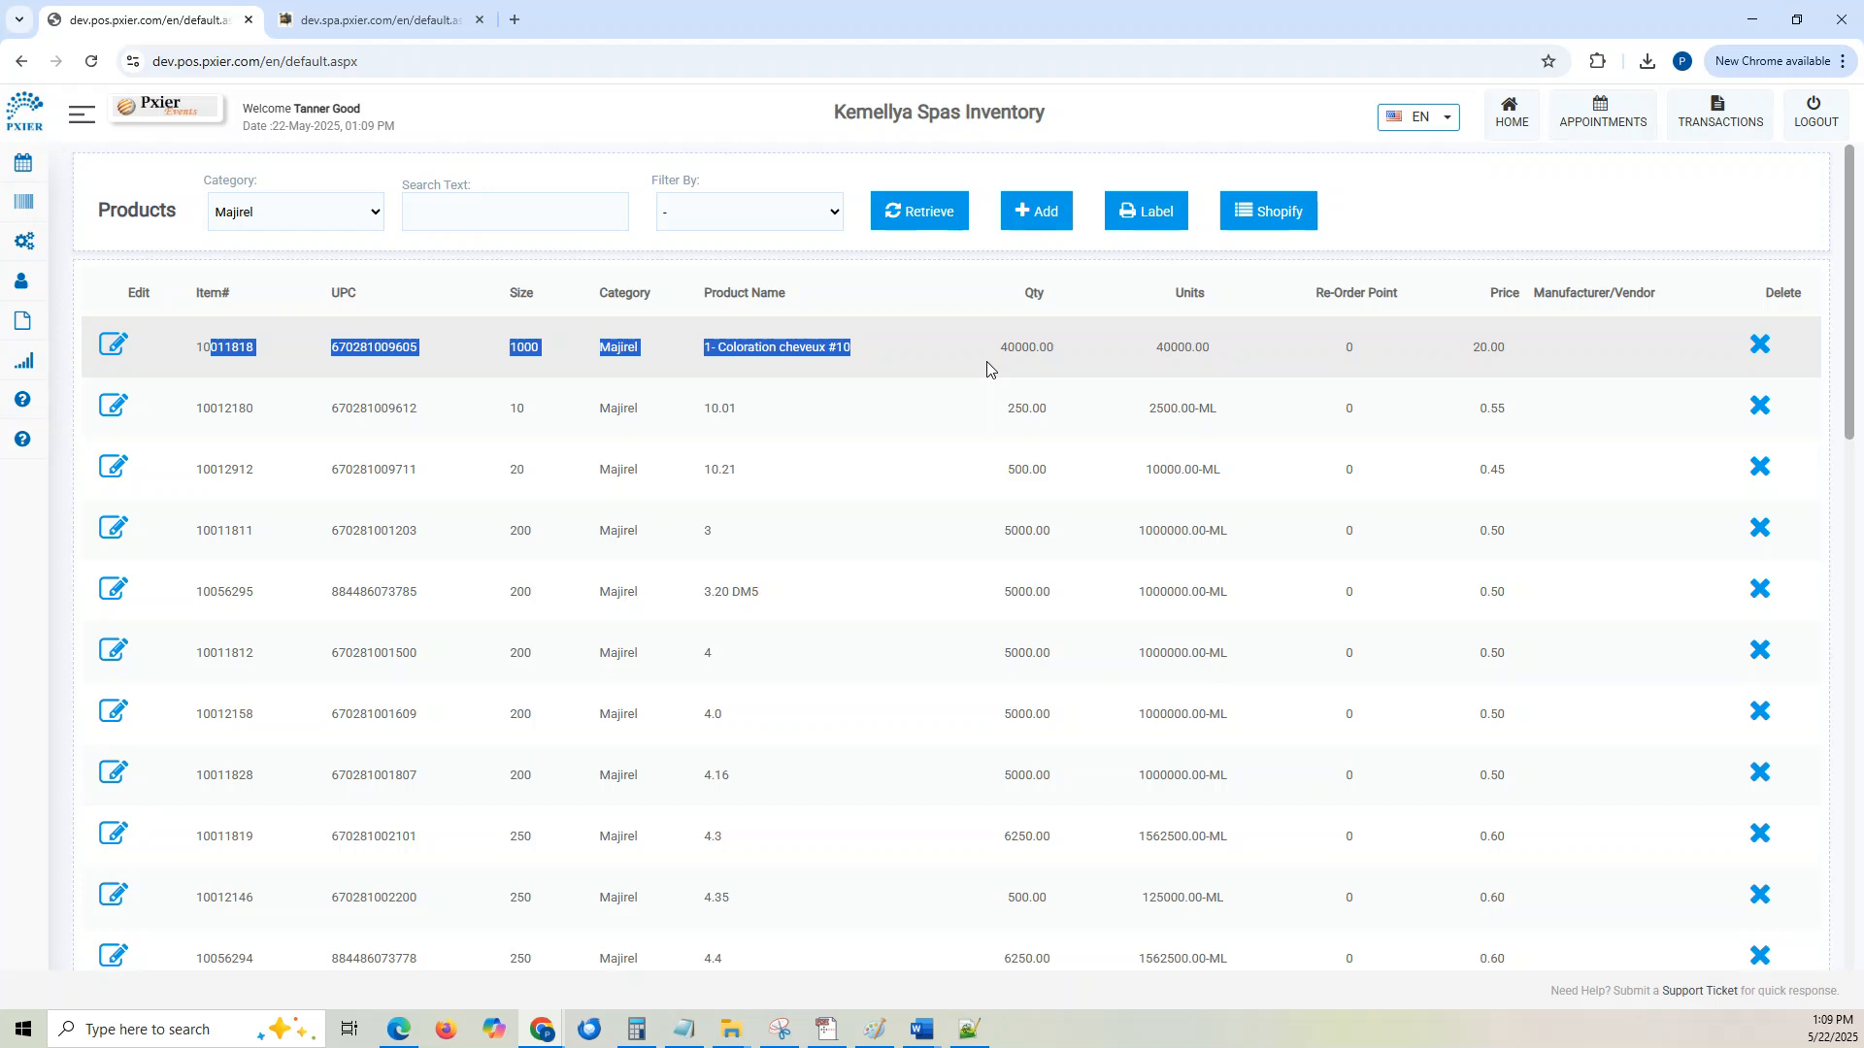
# Step: Switch to the Kemellya Spas site, open its services list, and review the details of the Women Haircut 45" service
pyautogui.click(359, 21)
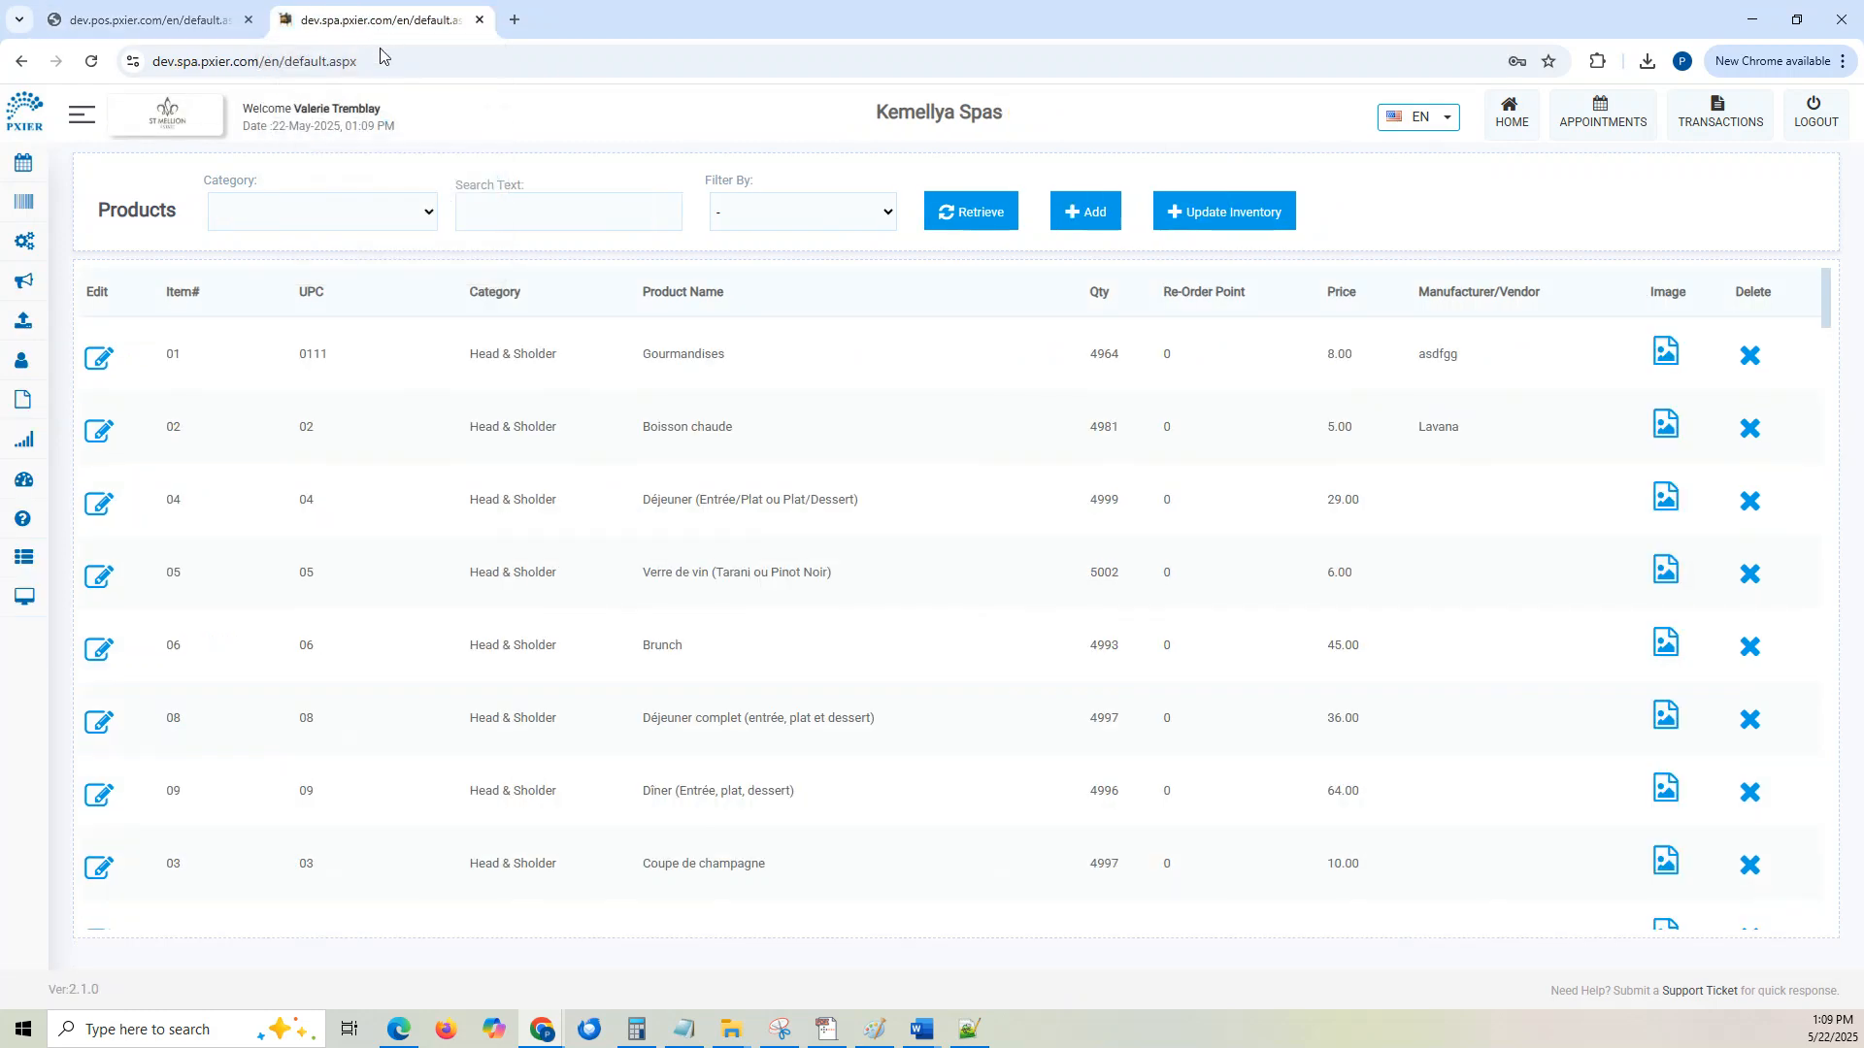
pyautogui.moveTo(37, 206)
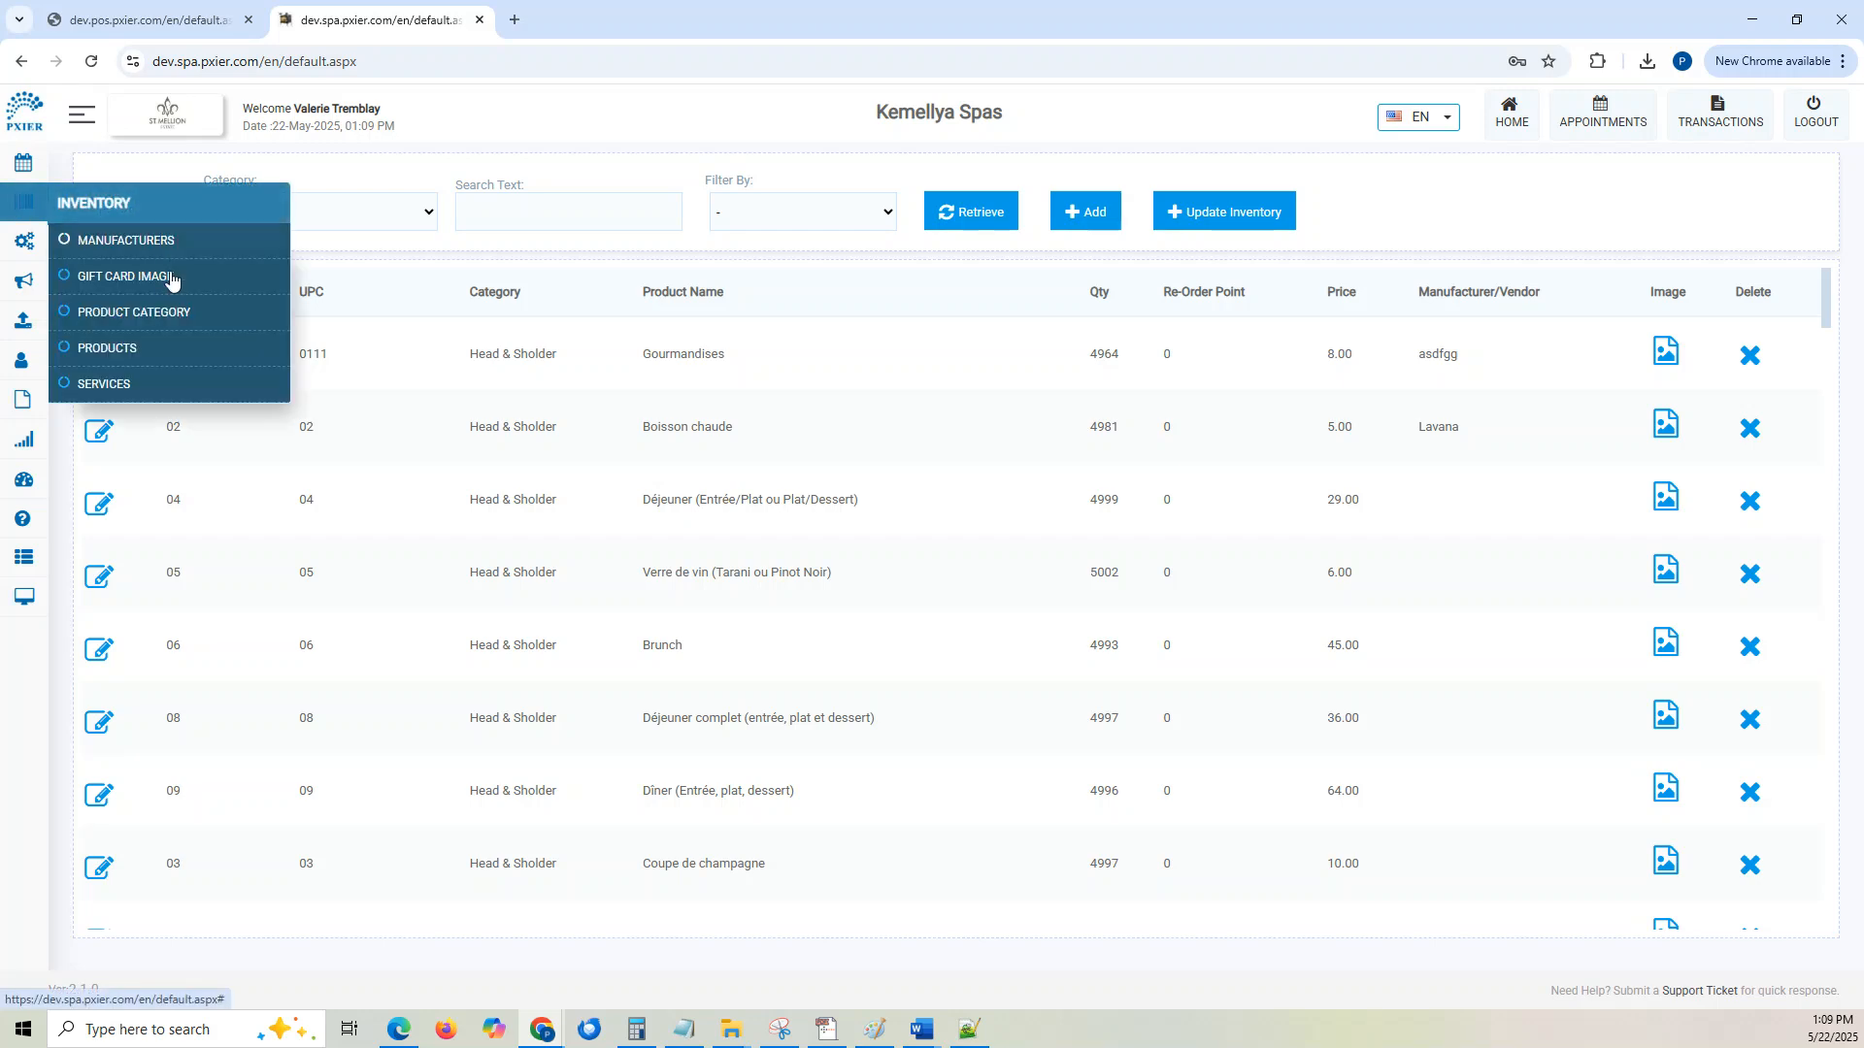
pyautogui.click(96, 385)
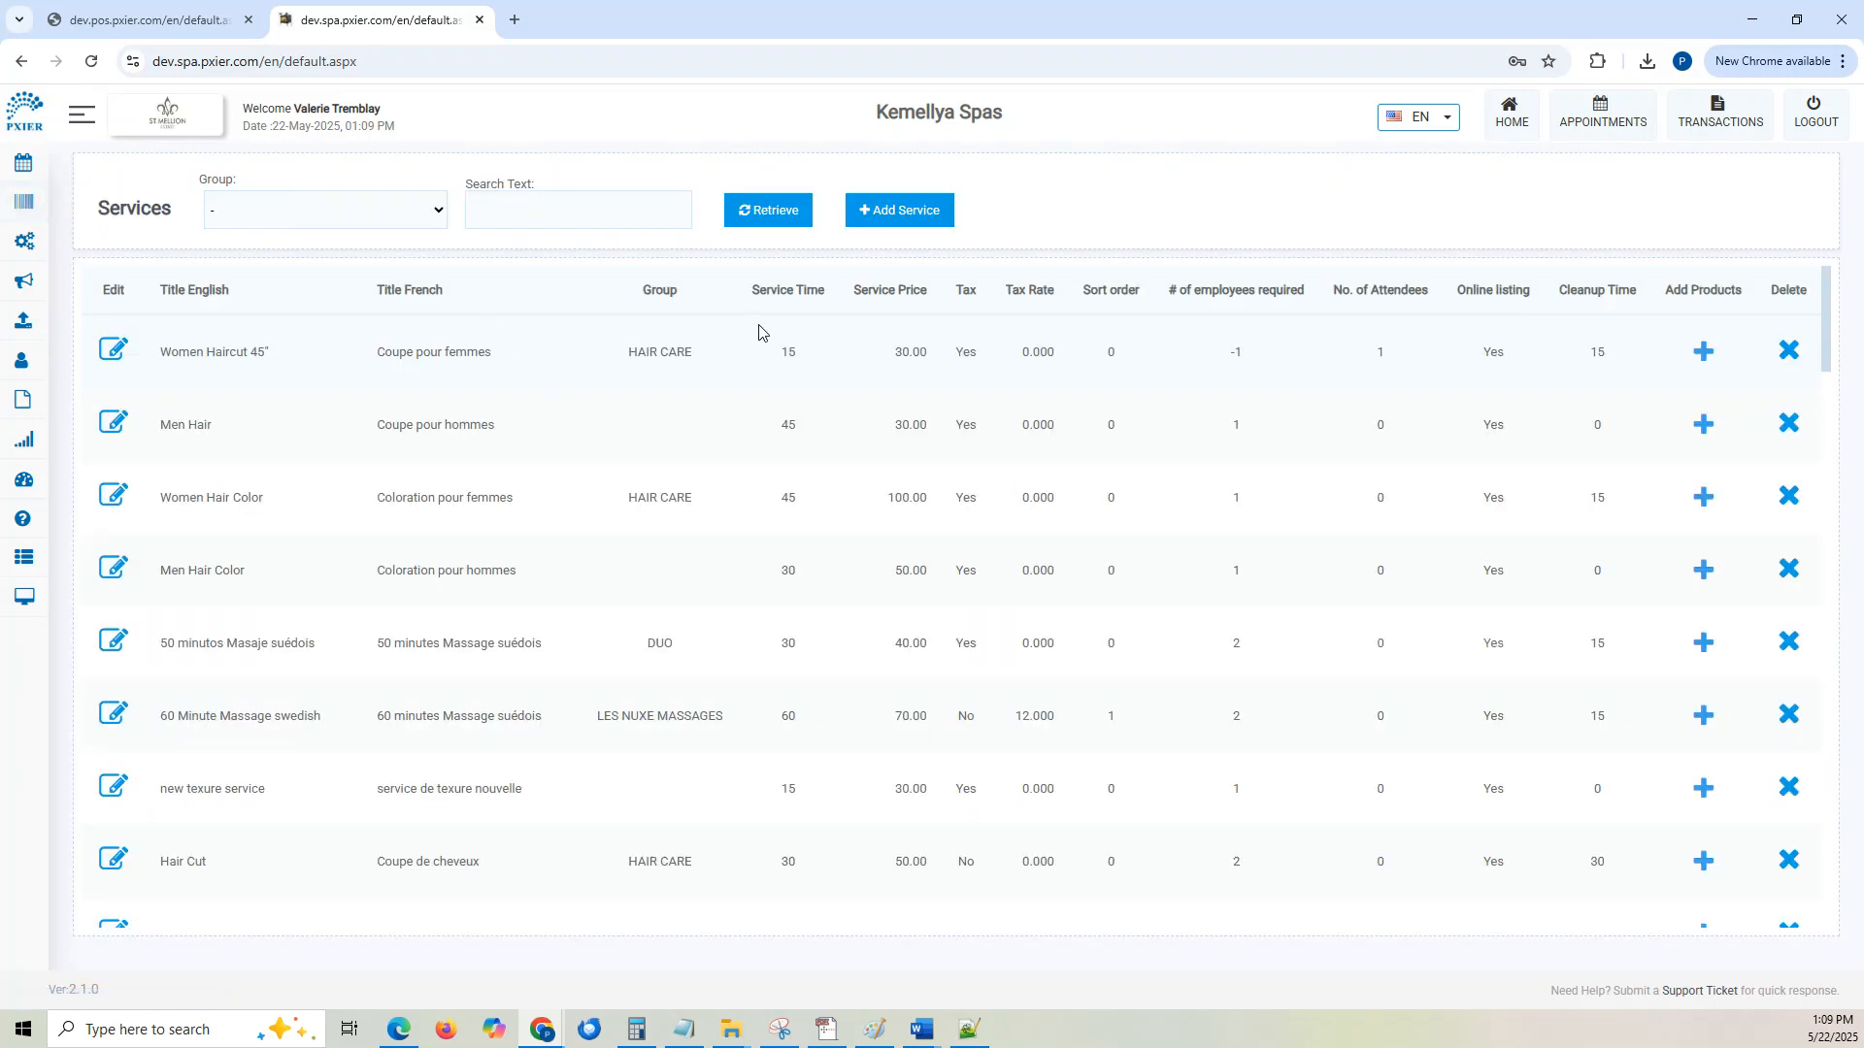
pyautogui.click(115, 350)
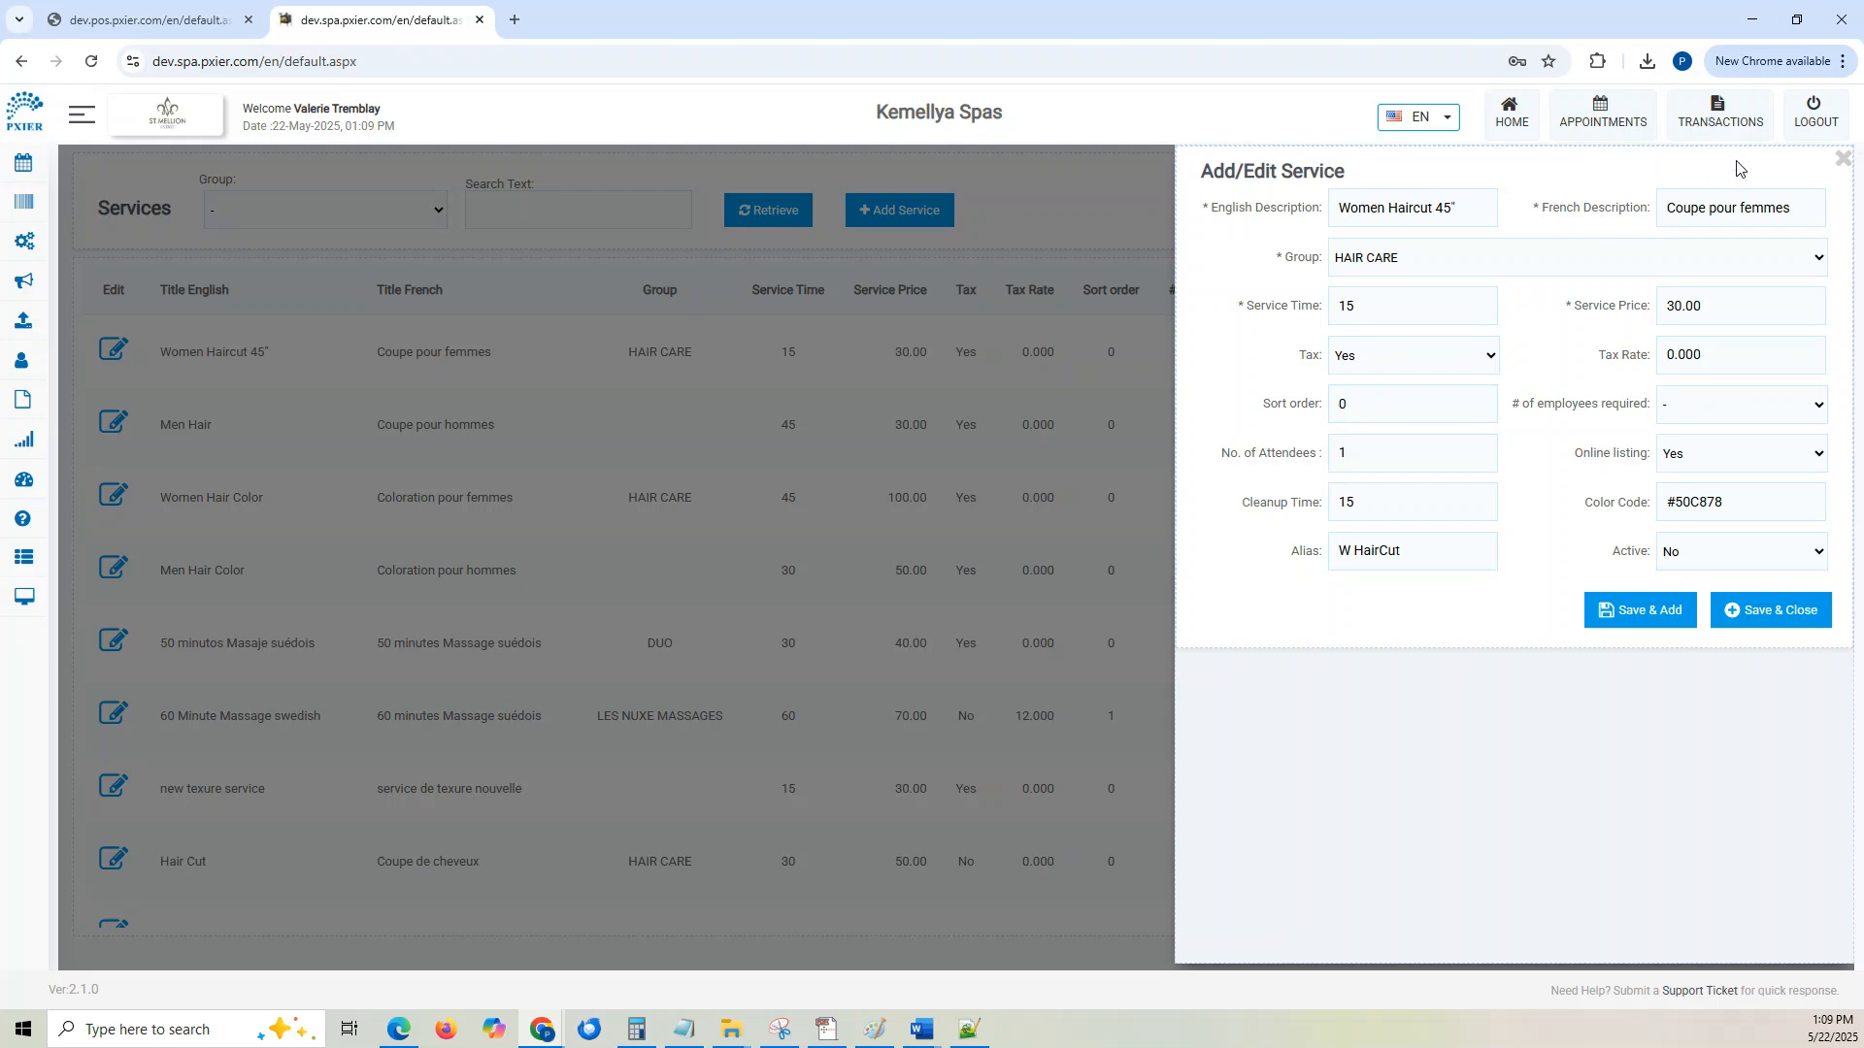
pyautogui.click(1844, 161)
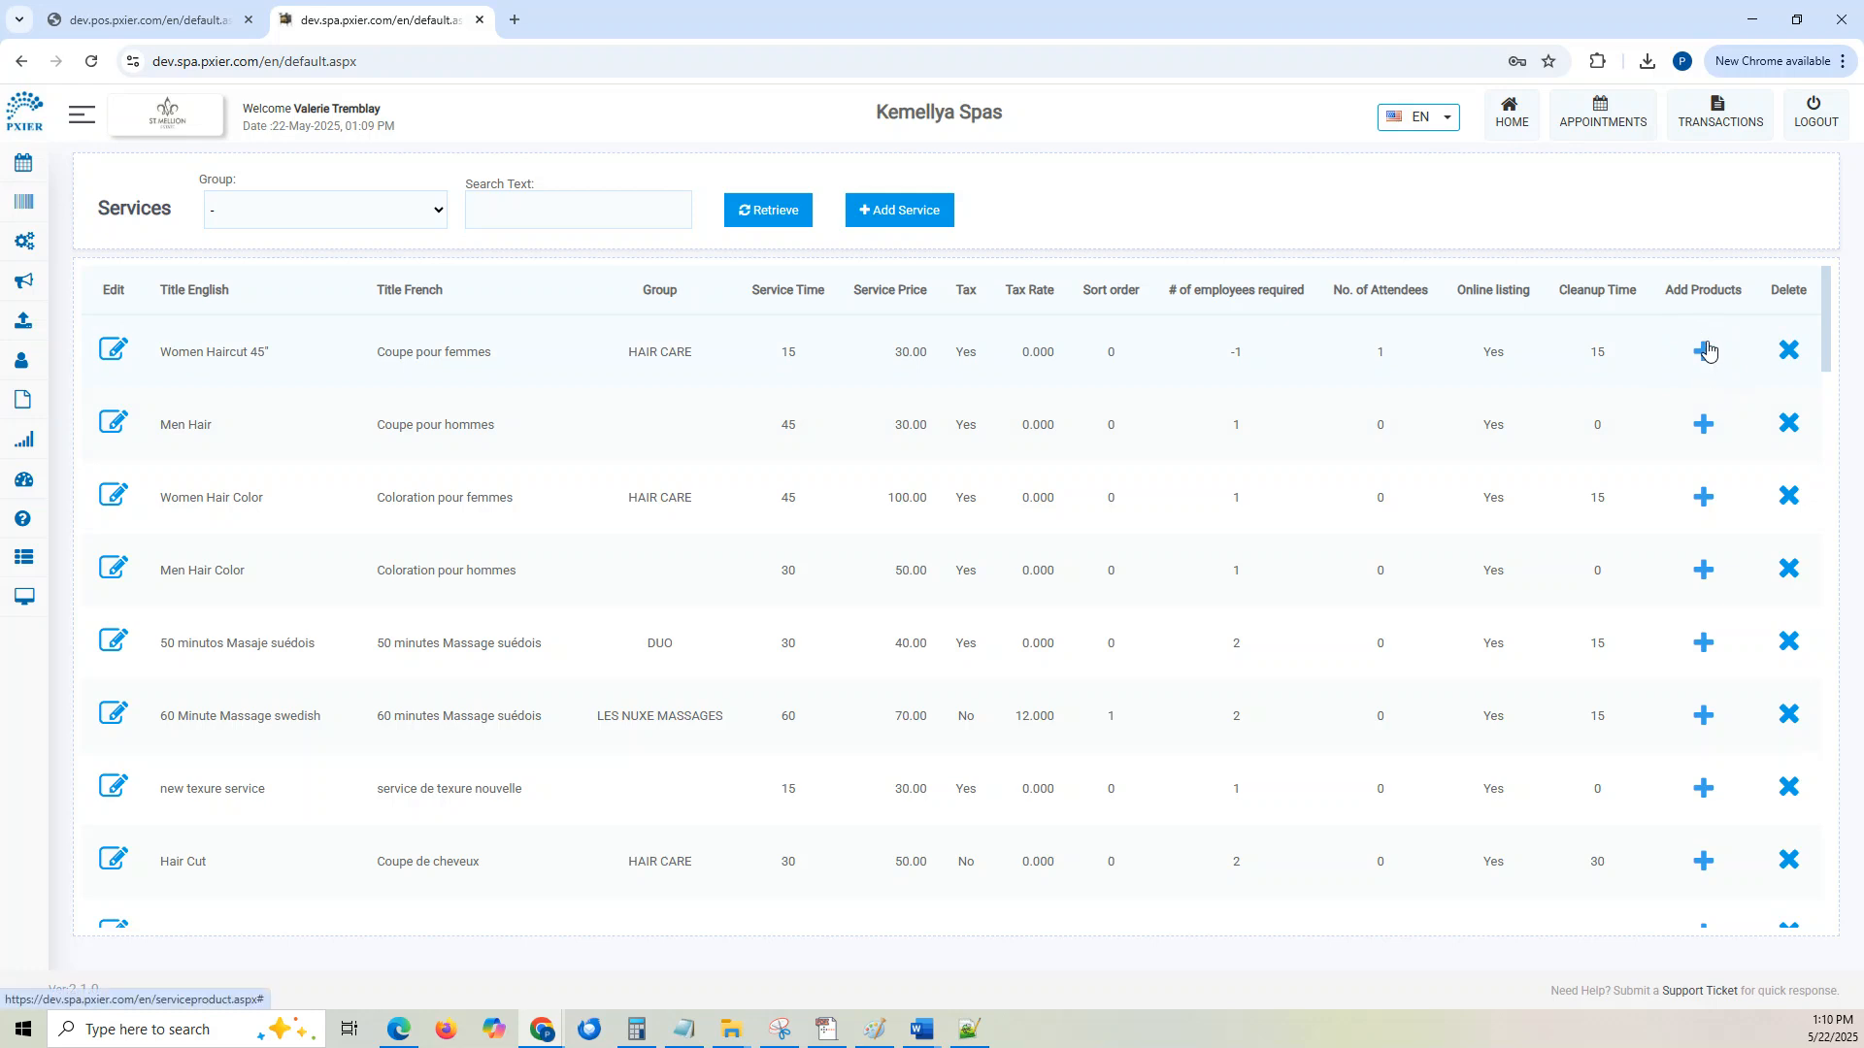
# Step: Try choosing VITAMINO COLOR SH 250ML as a product for Women Haircut 45" by searching for "col", and clear the search
pyautogui.click(1703, 351)
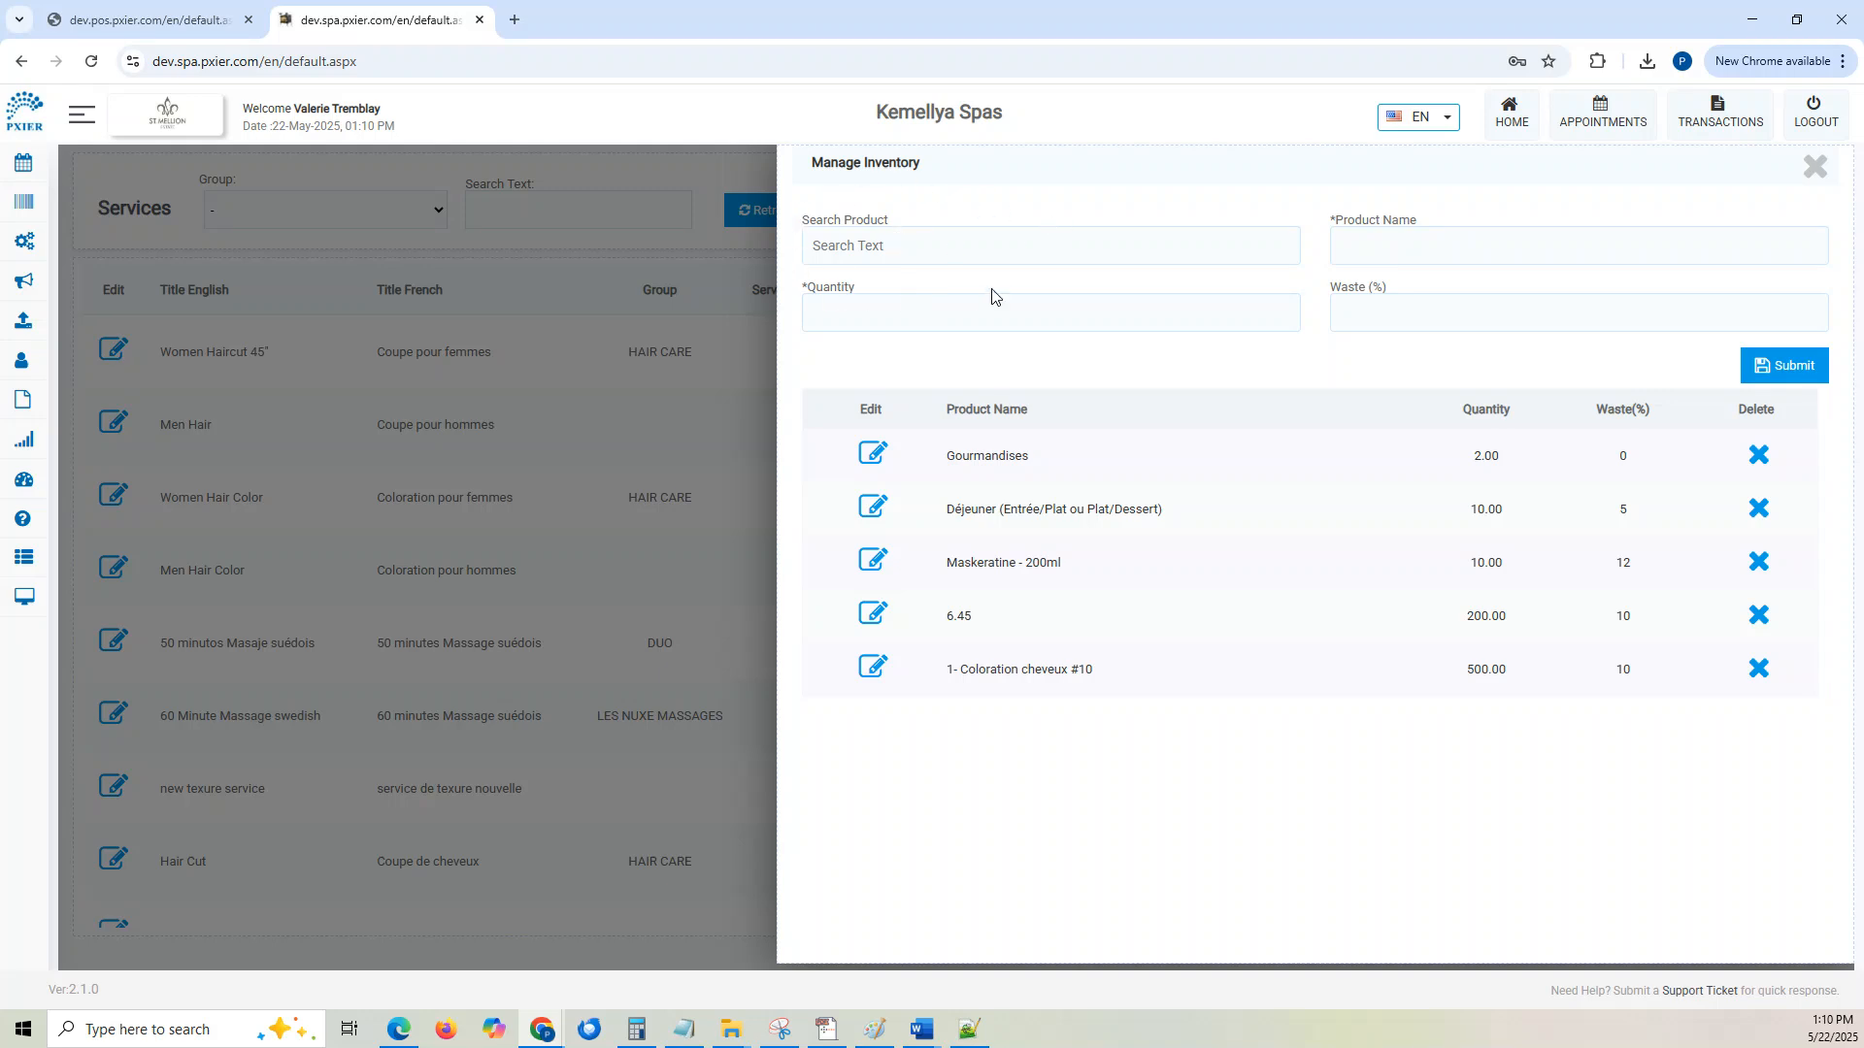
pyautogui.click(960, 237)
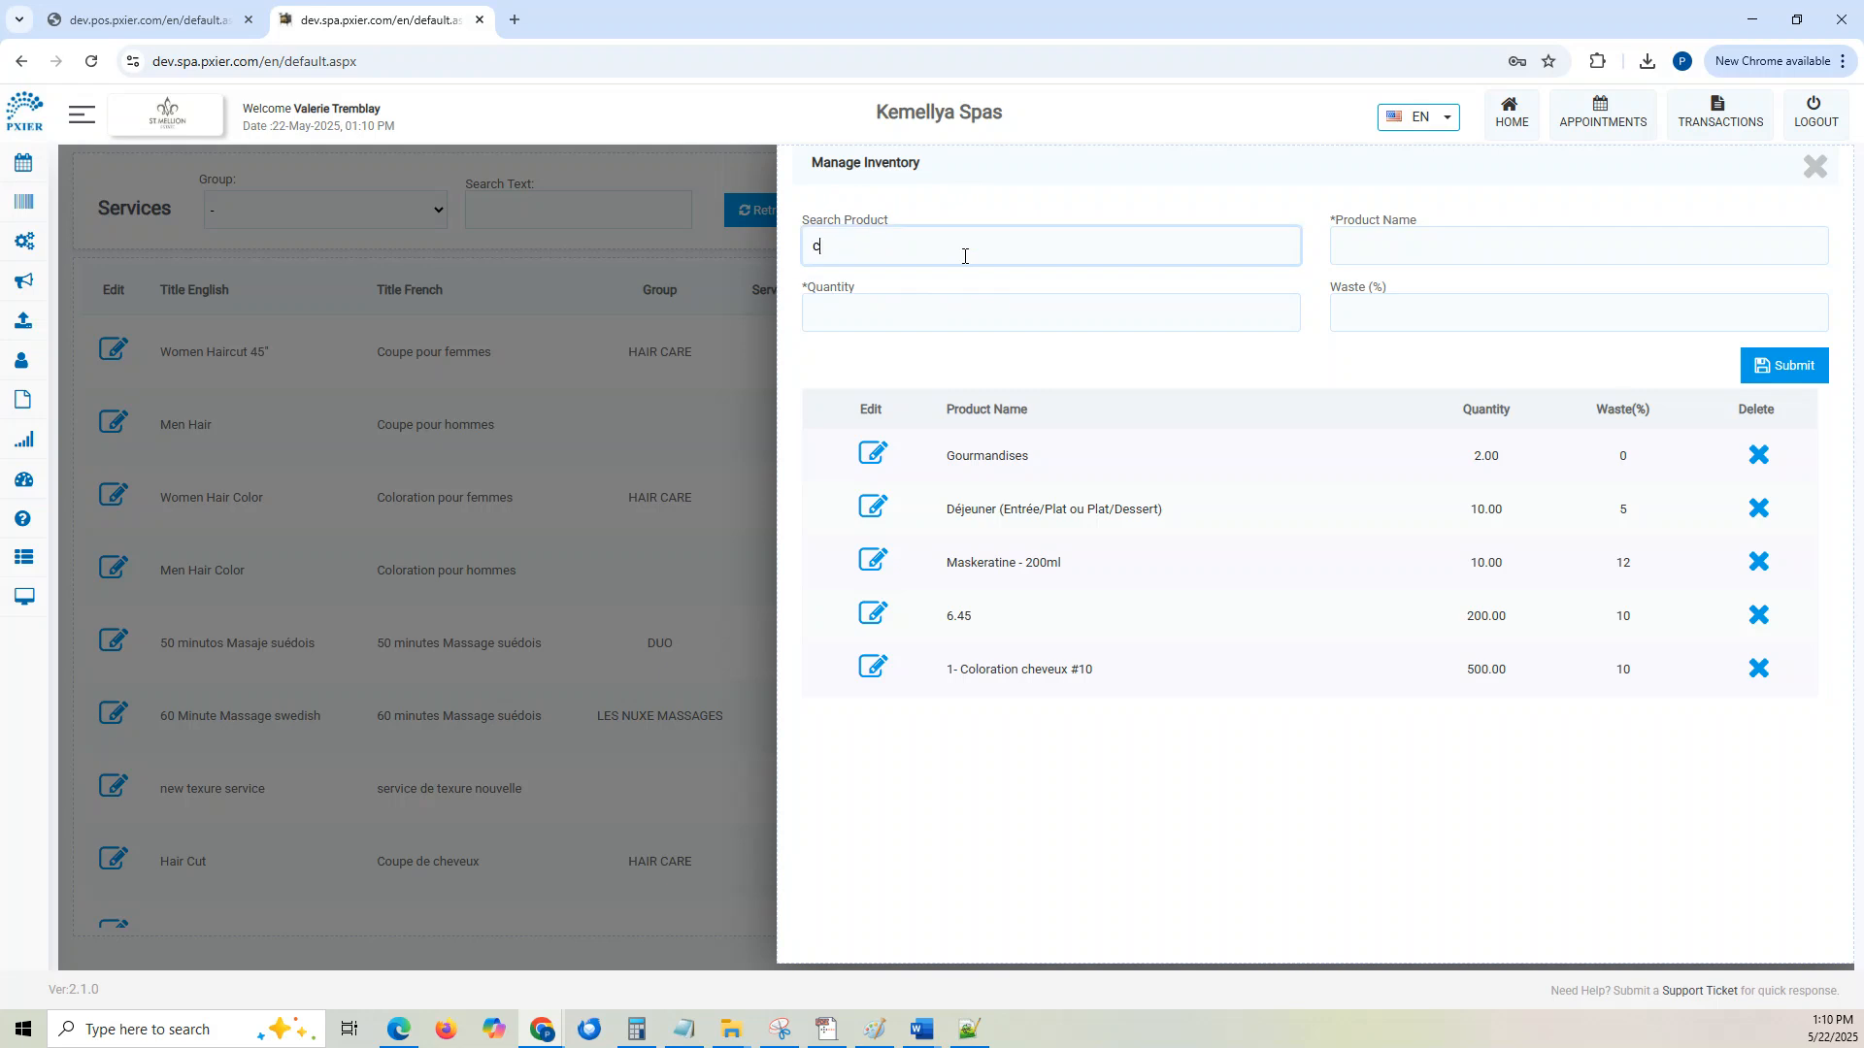
pyautogui.write('col')
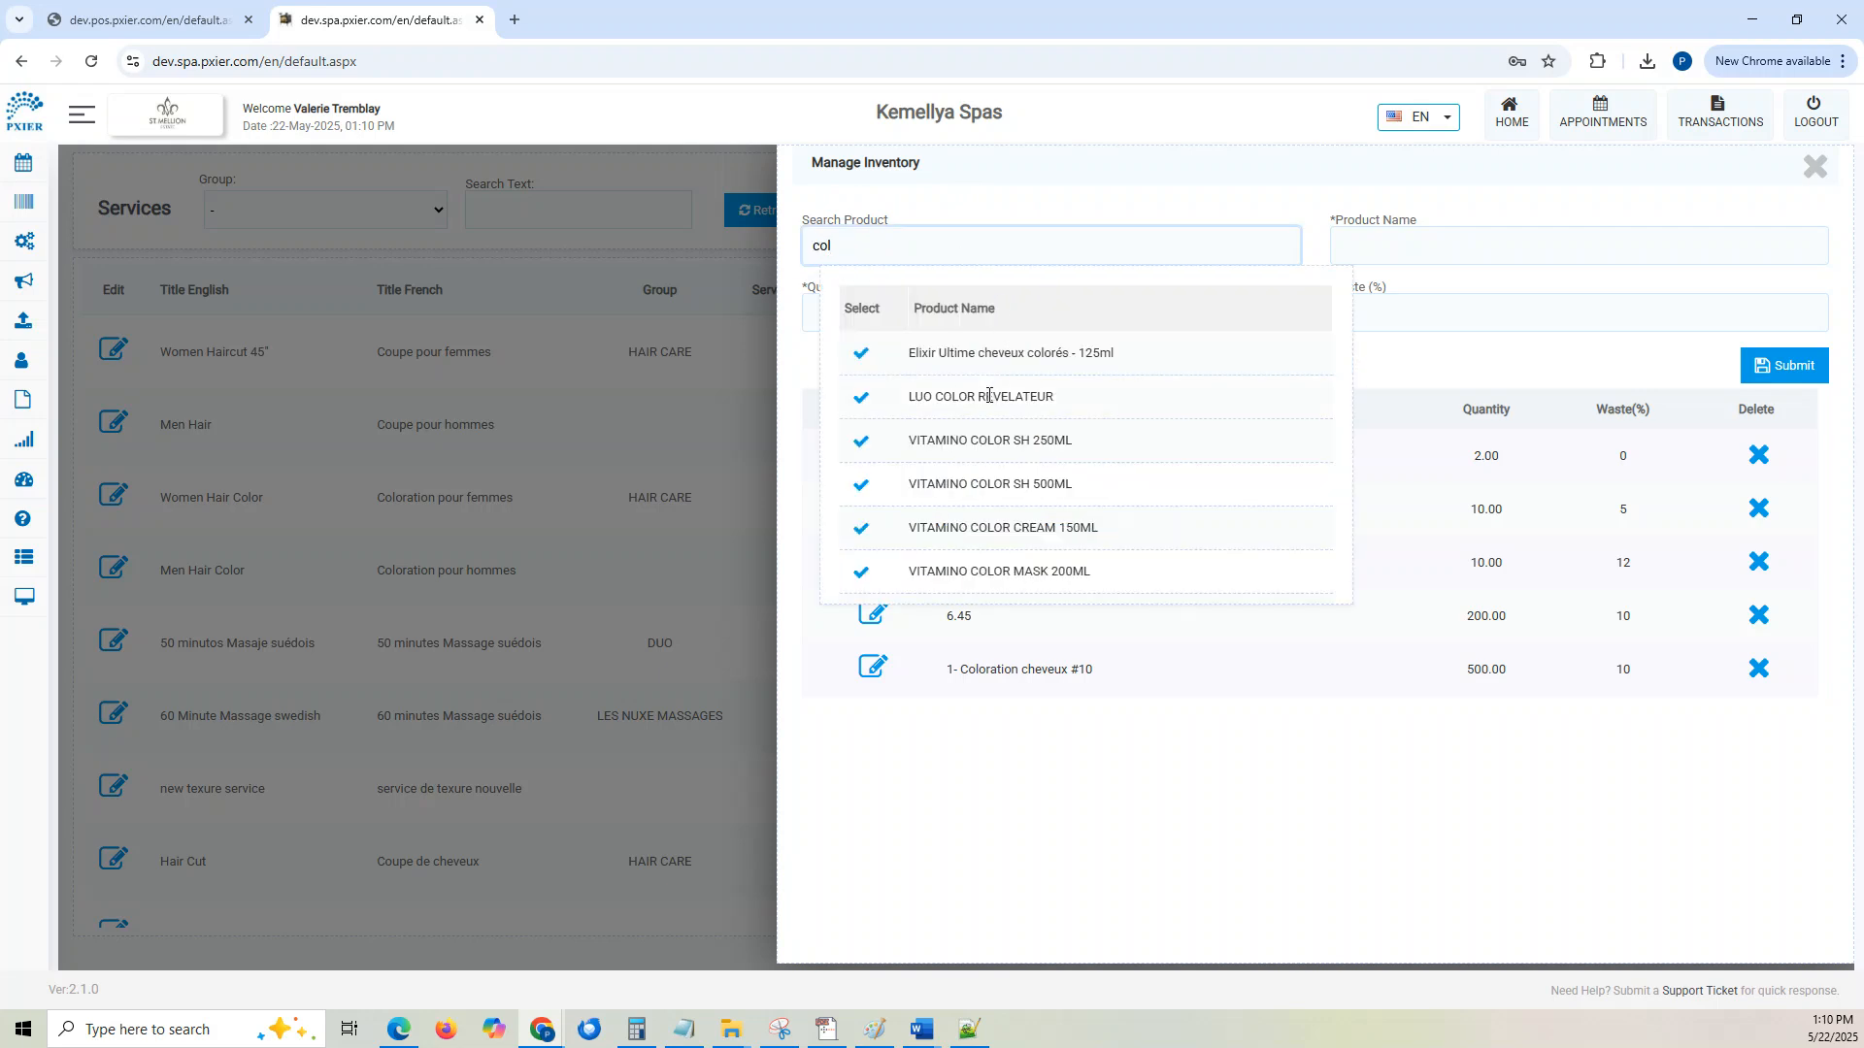
pyautogui.click(863, 442)
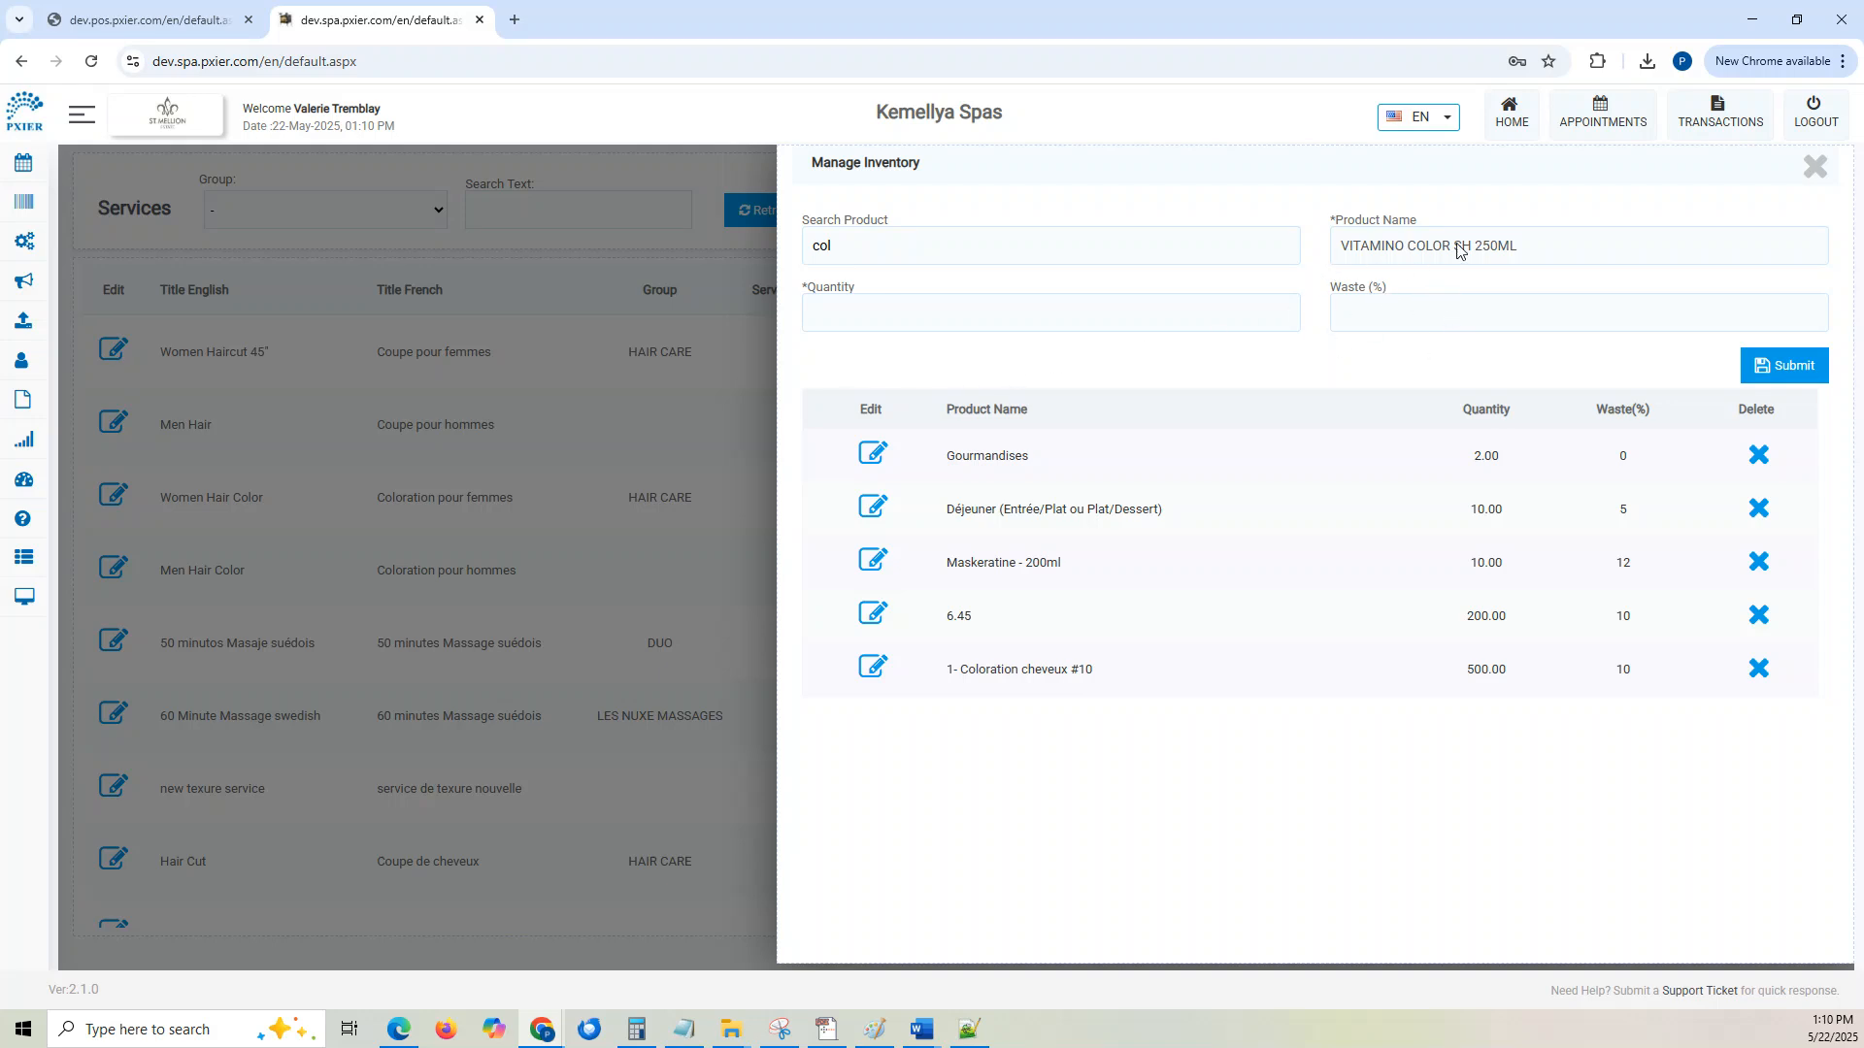
pyautogui.moveTo(1626, 246); pyautogui.dragTo(1250, 242)
pyautogui.click(1035, 245)
pyautogui.press('BackSpace')
pyautogui.press('BackSpace')
pyautogui.press('BackSpace')
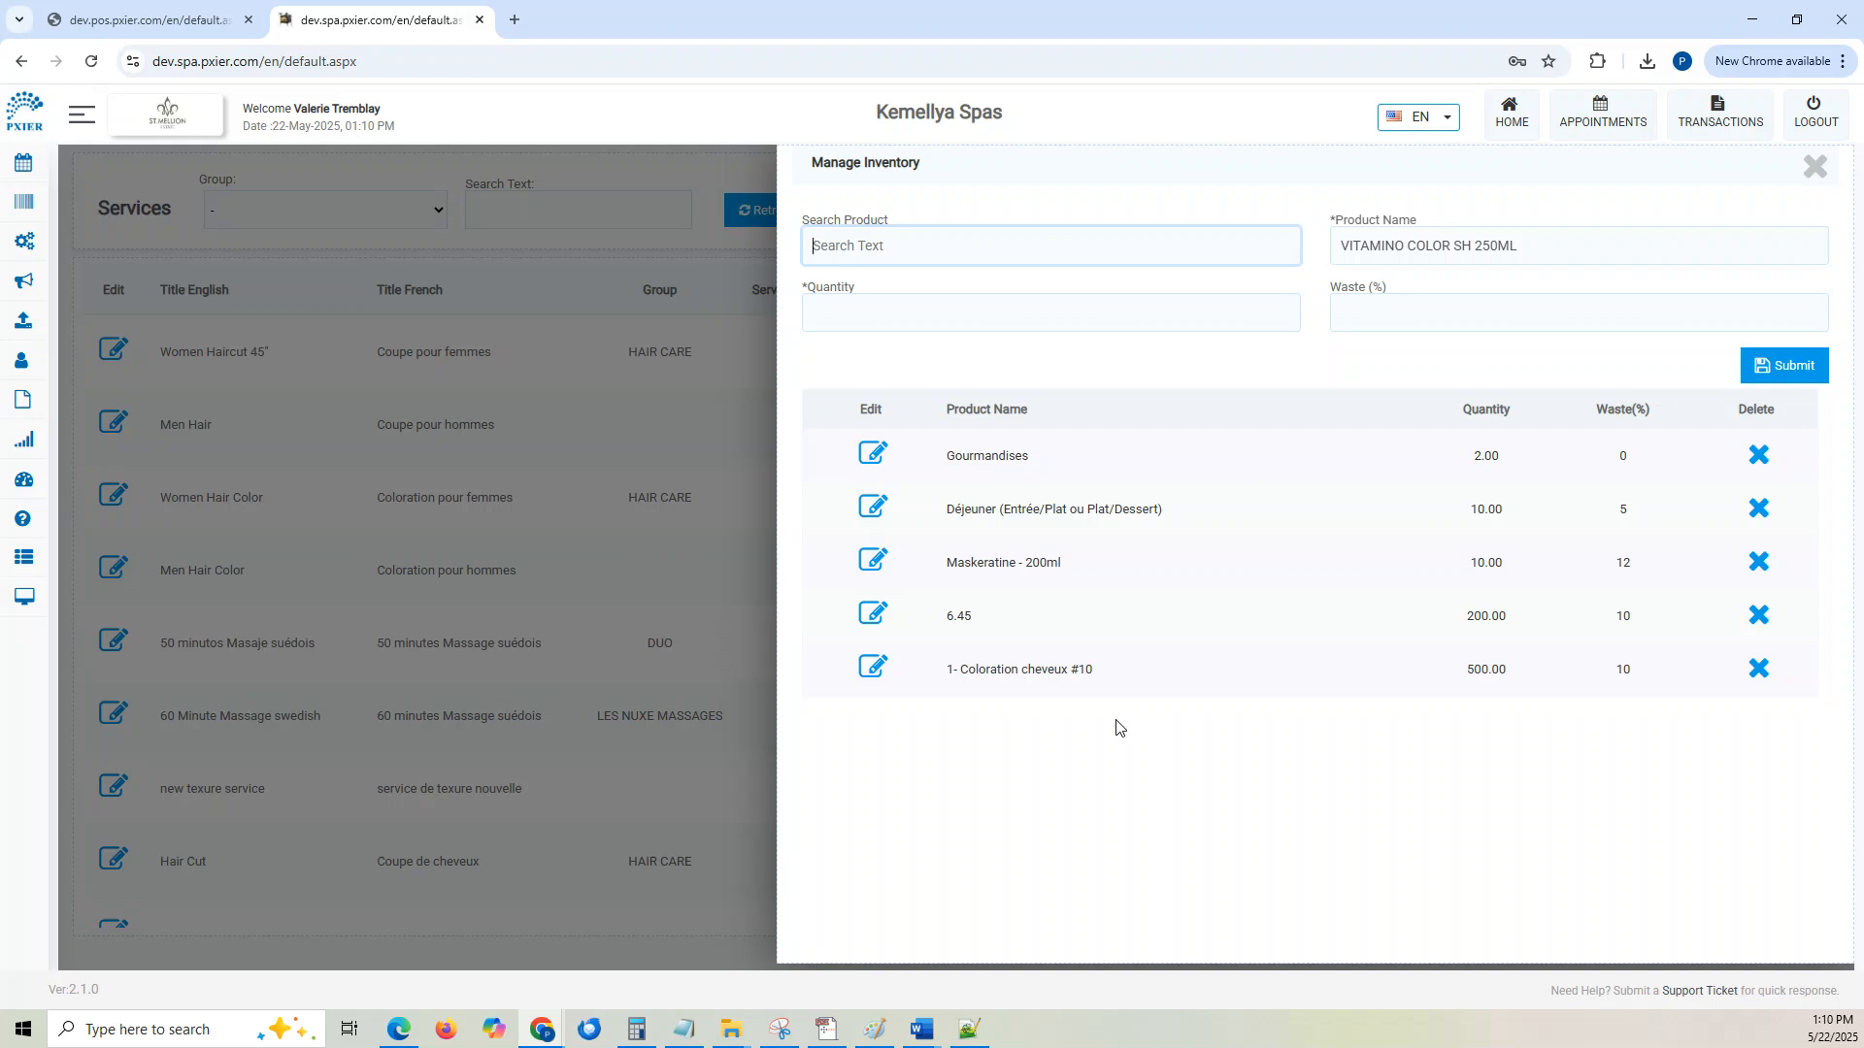
# Step: Review the quantity set for 1- Coloration cheveux #10 in the service's products, and close the product management
pyautogui.click(872, 668)
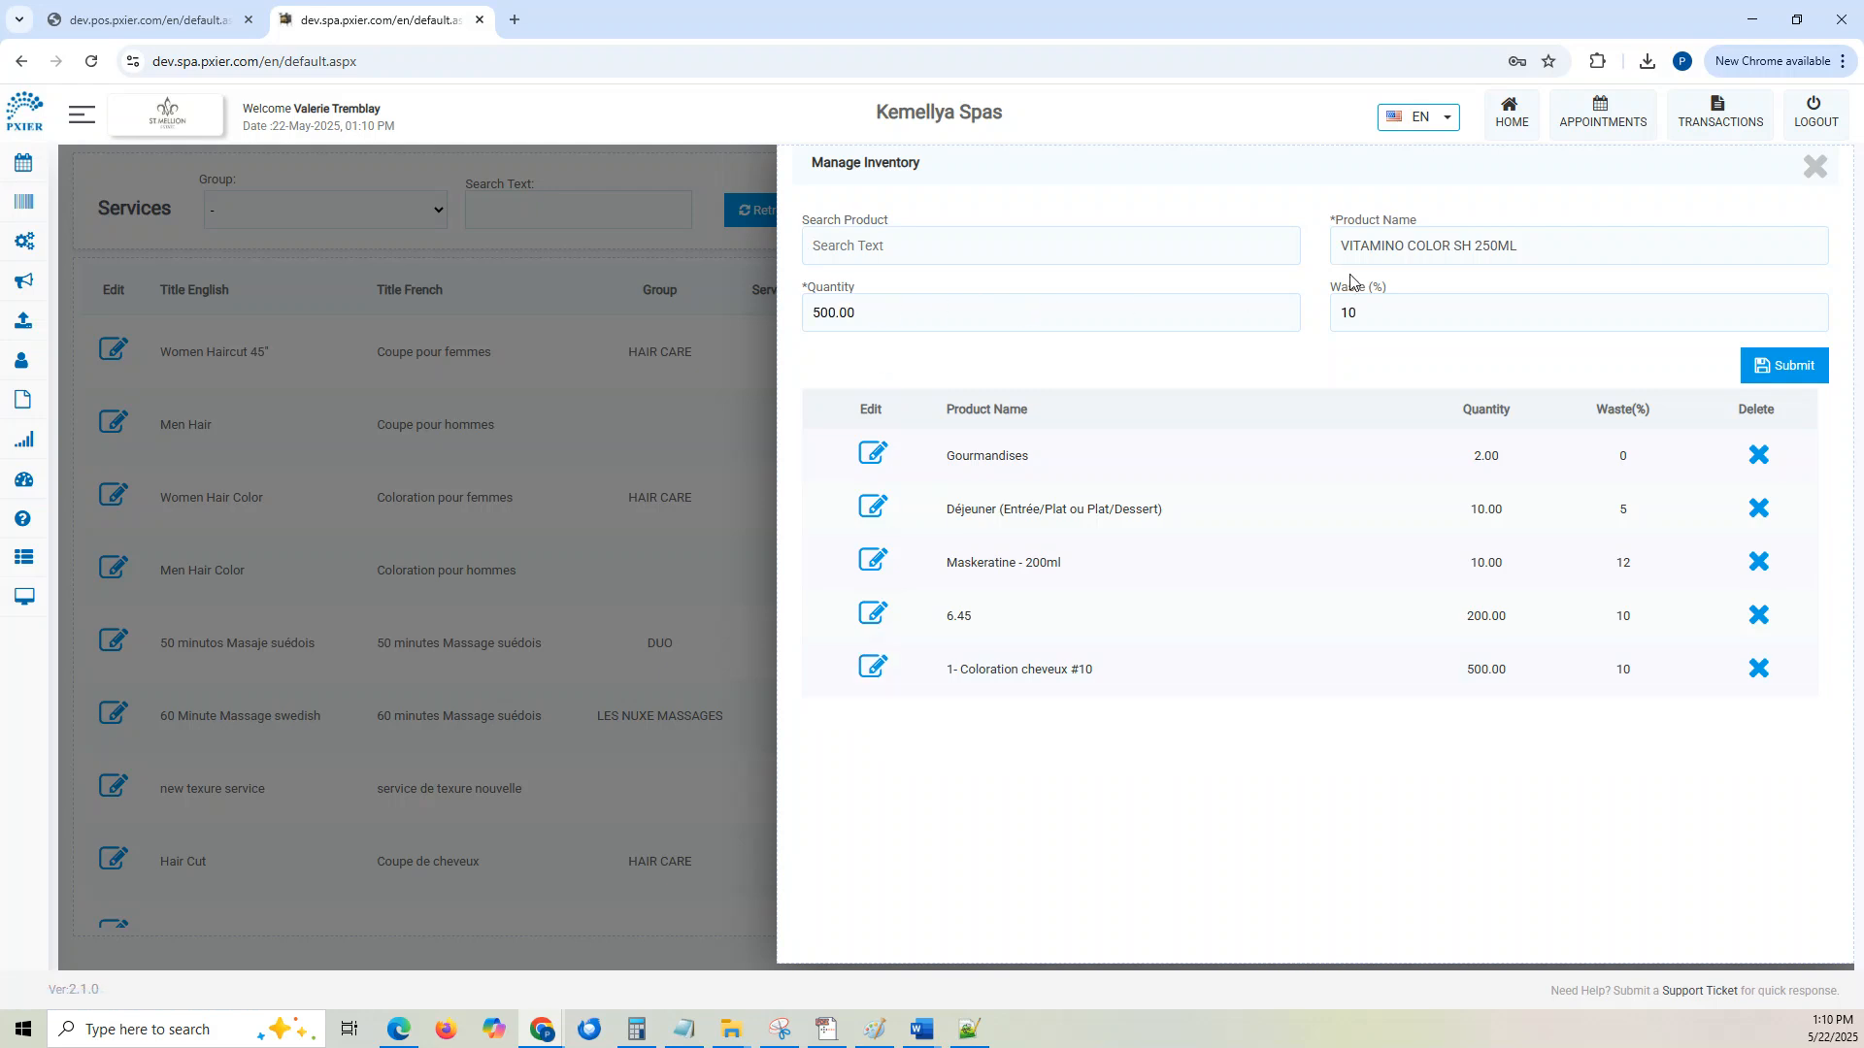
pyautogui.moveTo(1054, 303); pyautogui.dragTo(782, 316)
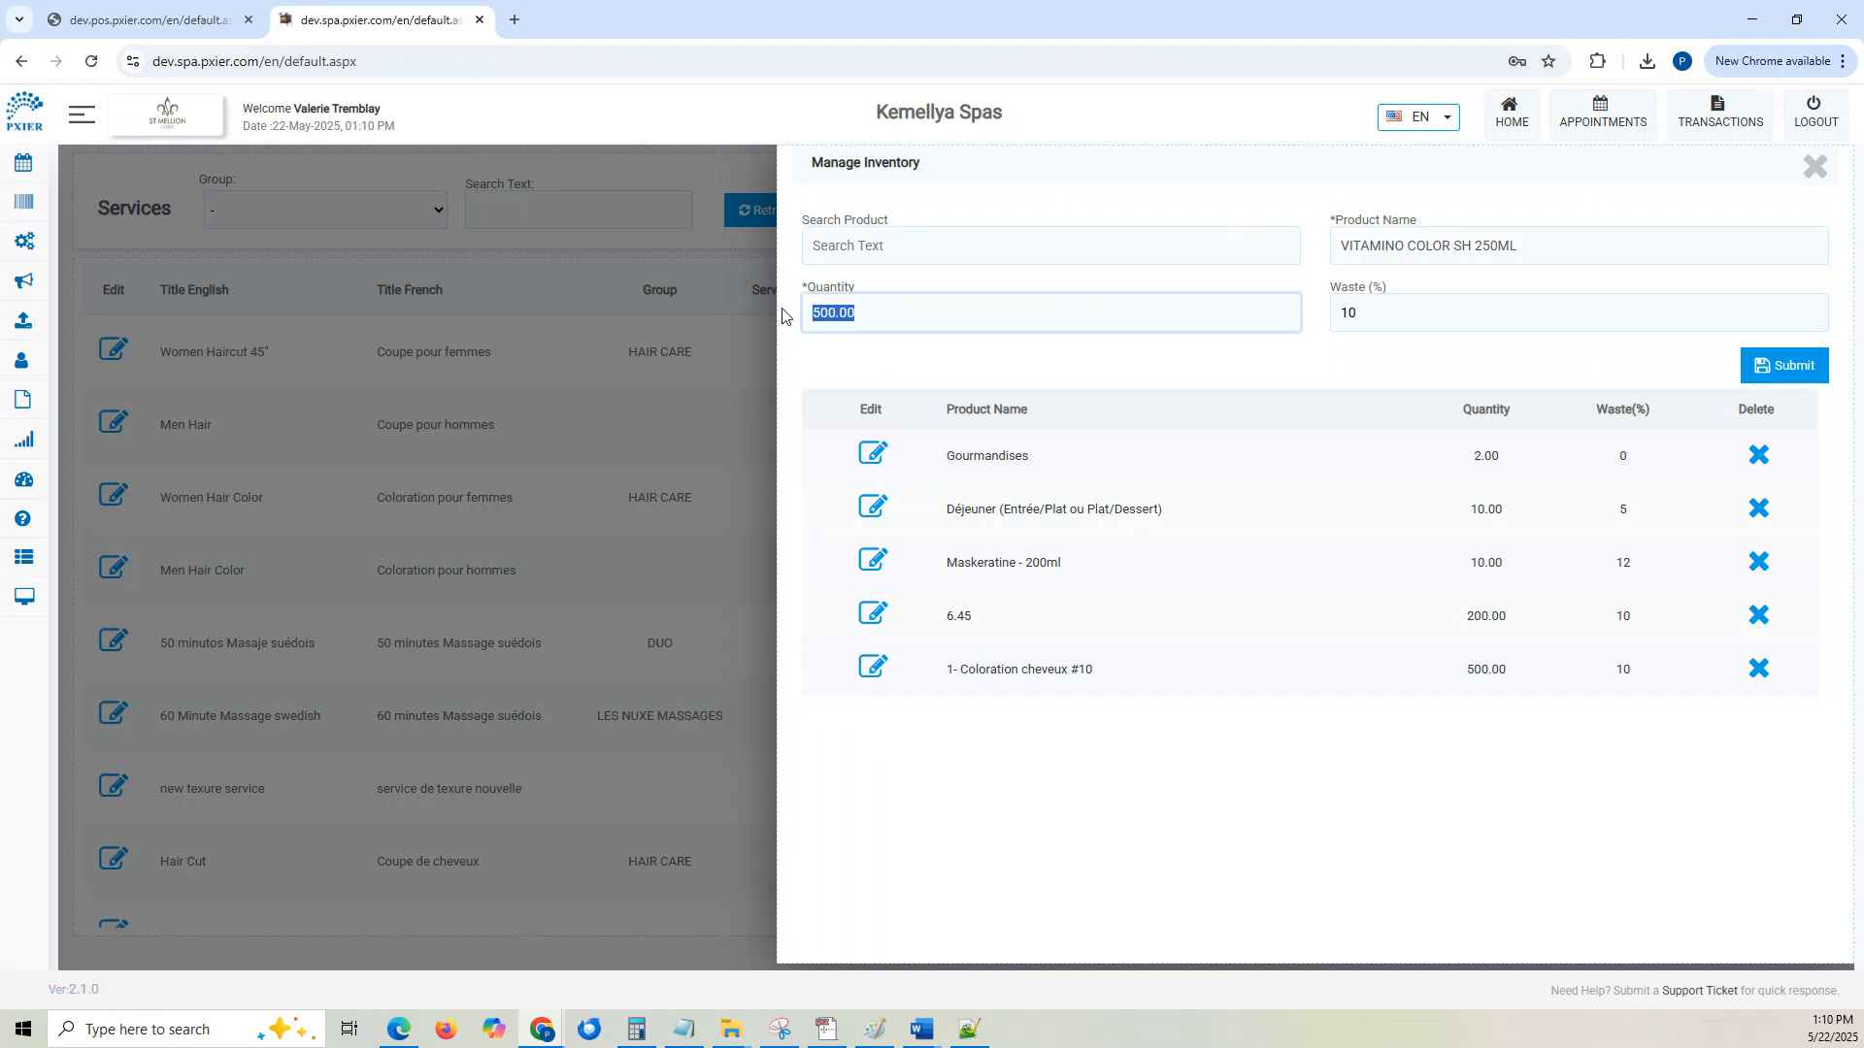
pyautogui.click(872, 669)
pyautogui.moveTo(937, 306); pyautogui.dragTo(874, 367)
pyautogui.click(1811, 172)
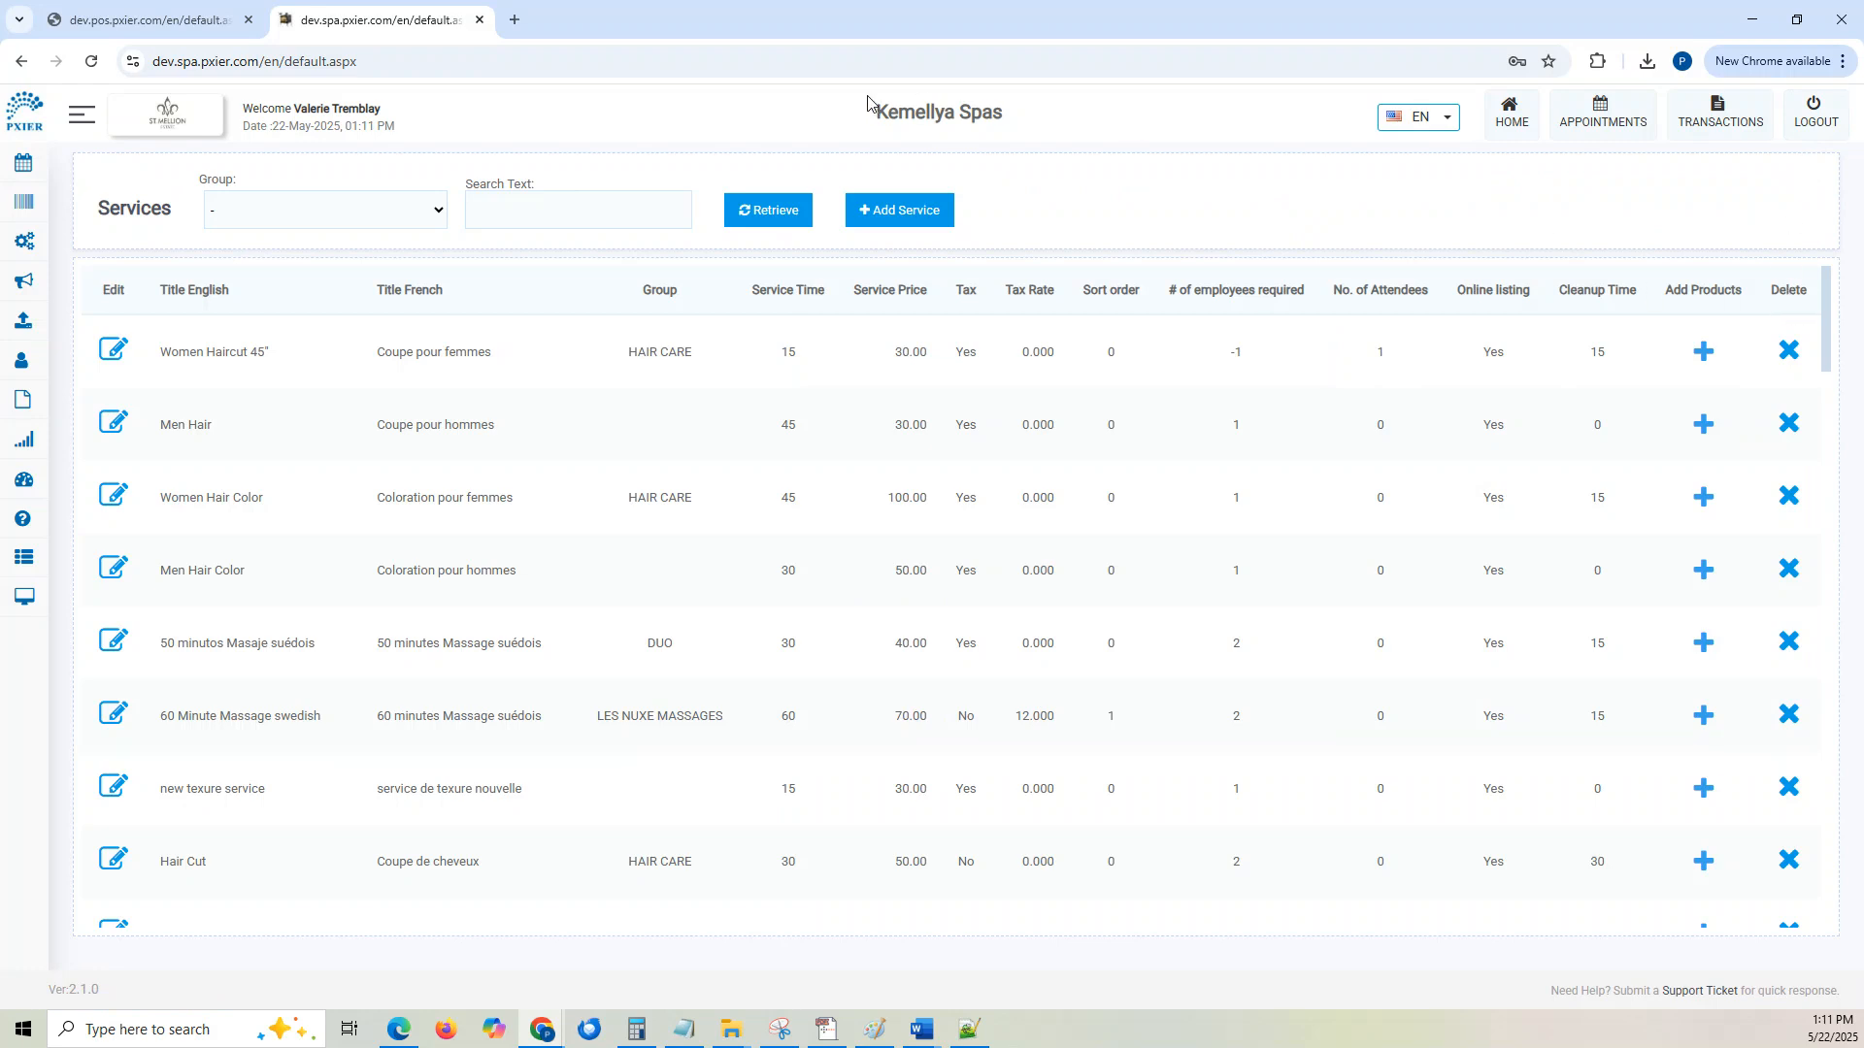
# Step: Open the transaction screen and find 1- Coloration cheveux #10 among the Majirel products
pyautogui.moveTo(24, 165)
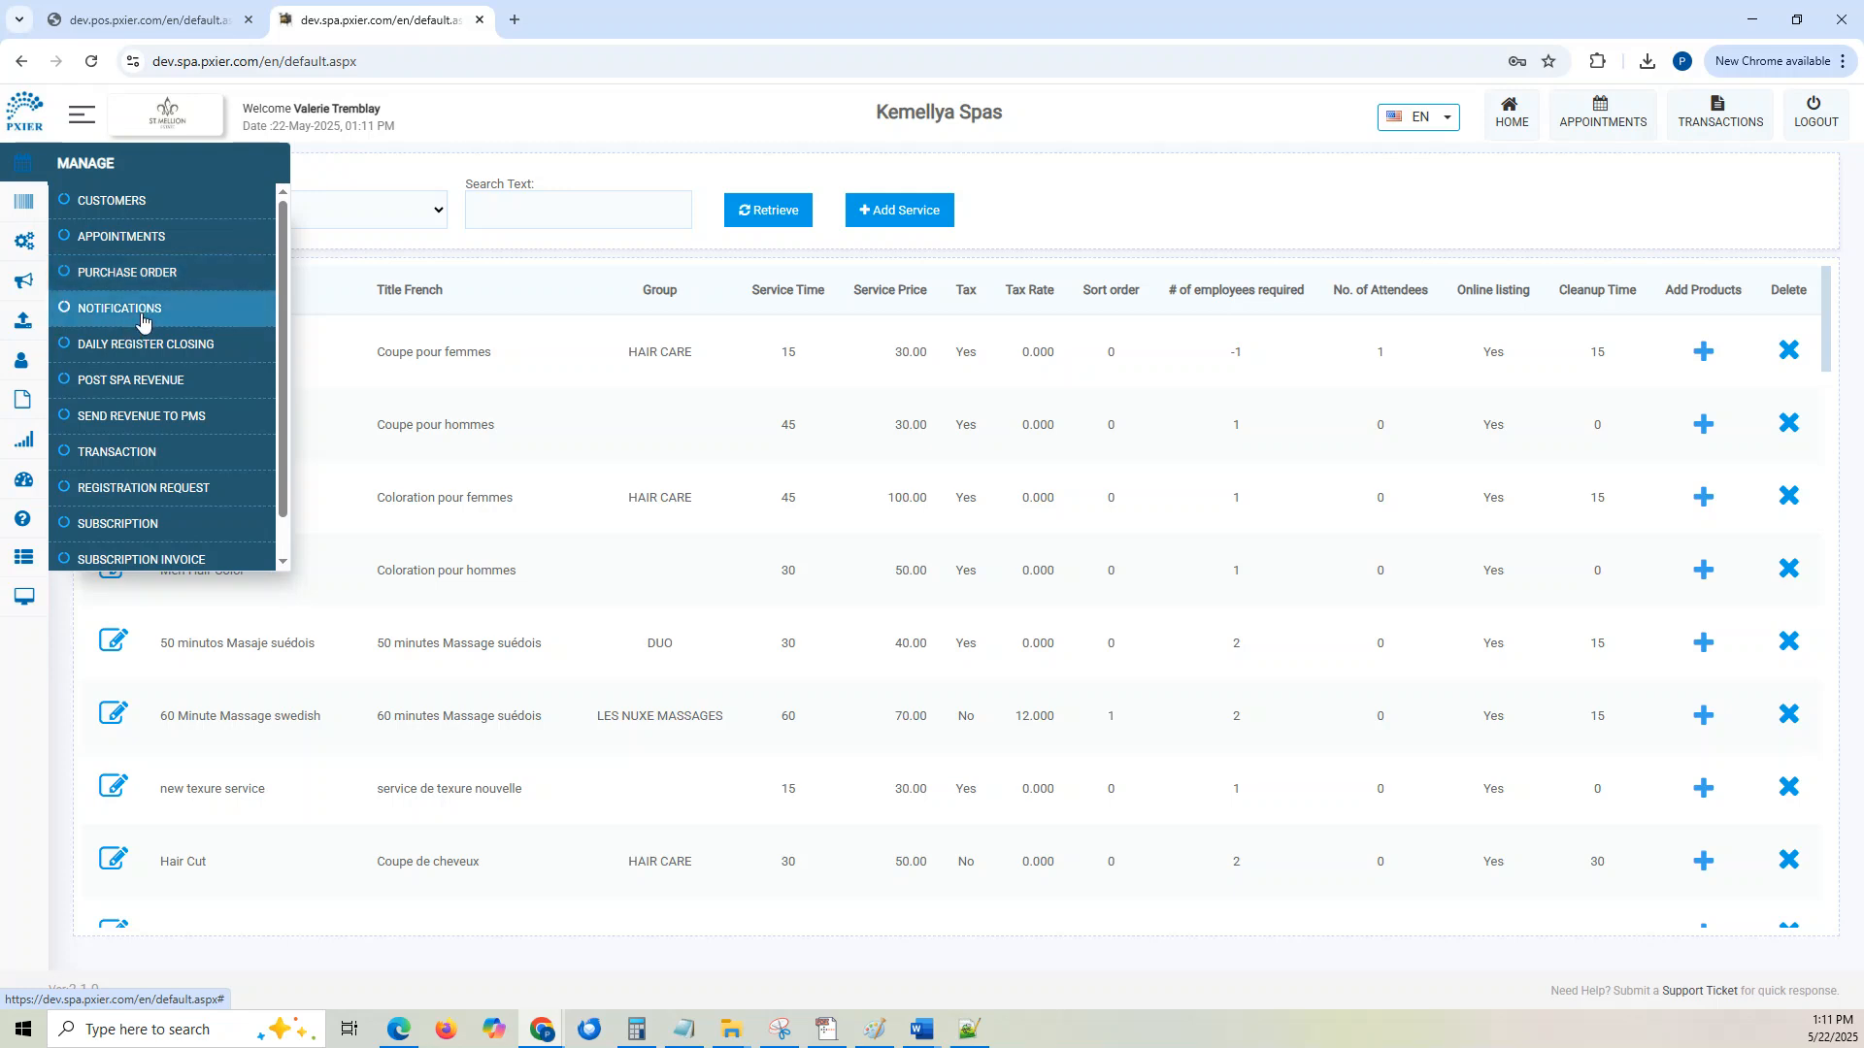
pyautogui.click(141, 451)
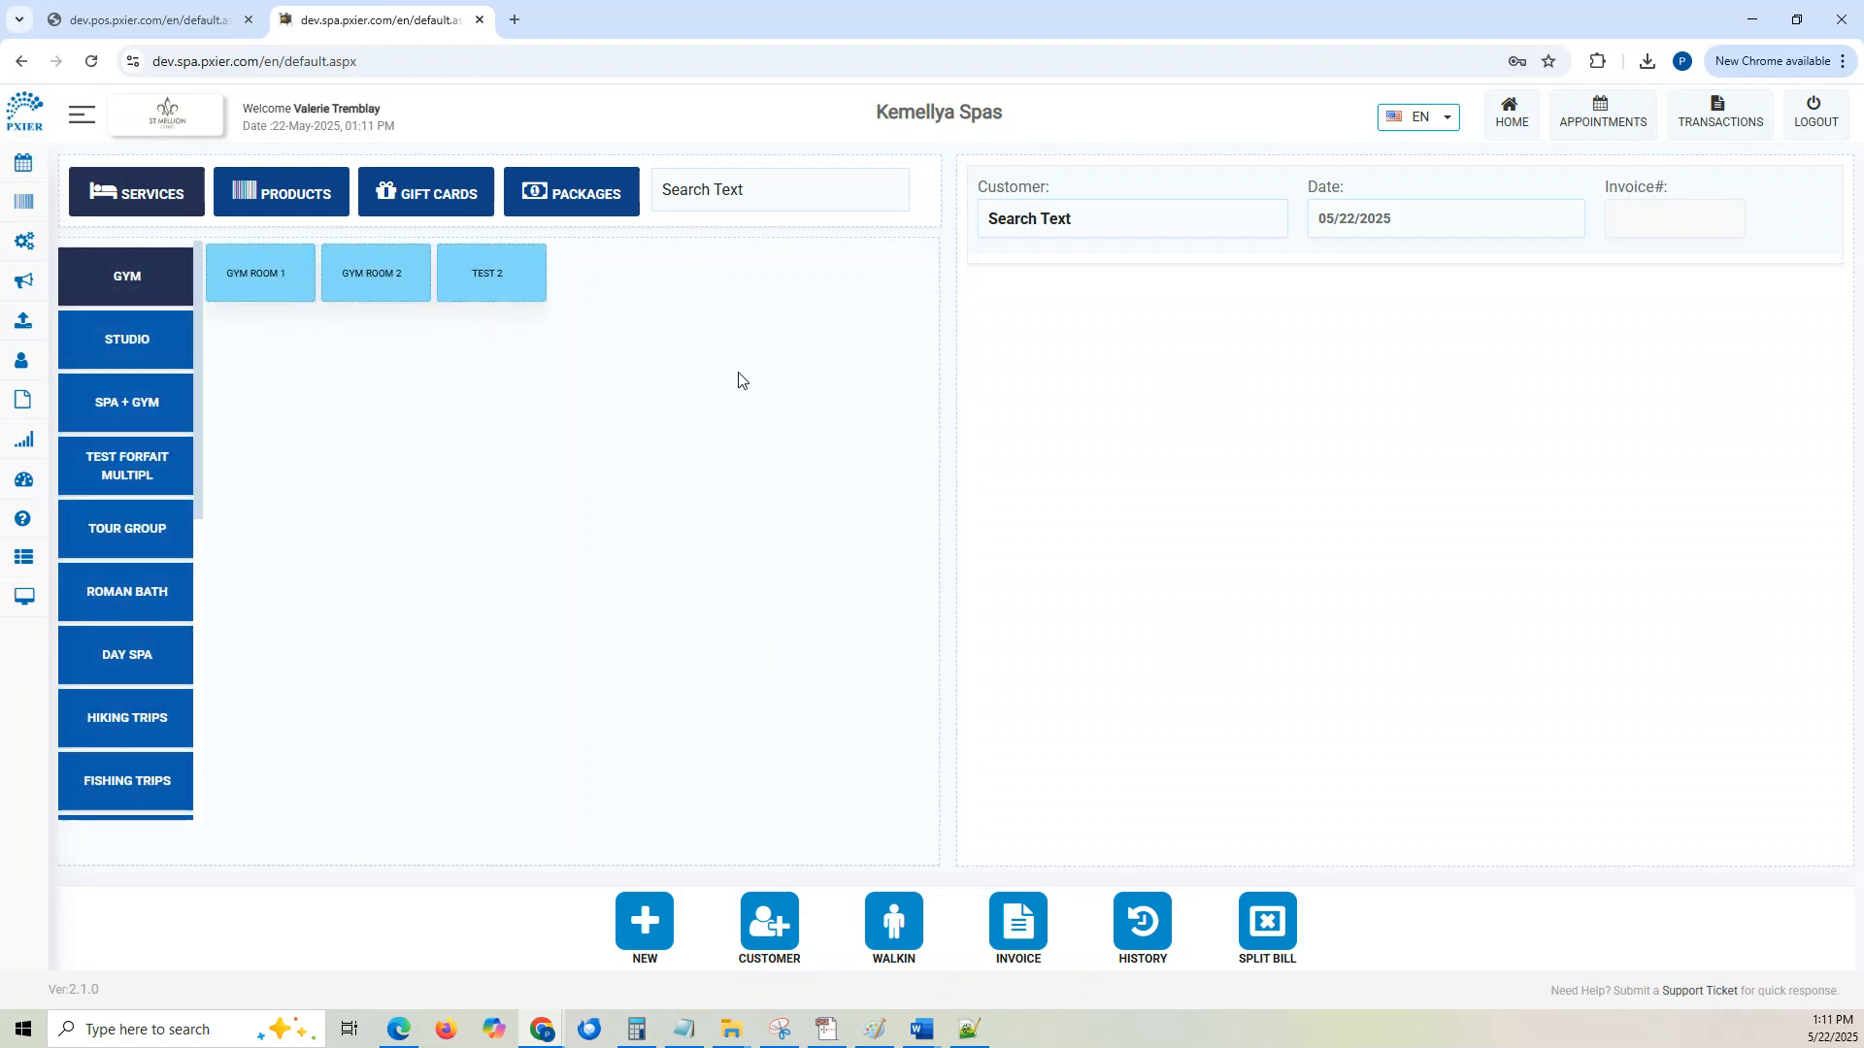
pyautogui.click(321, 192)
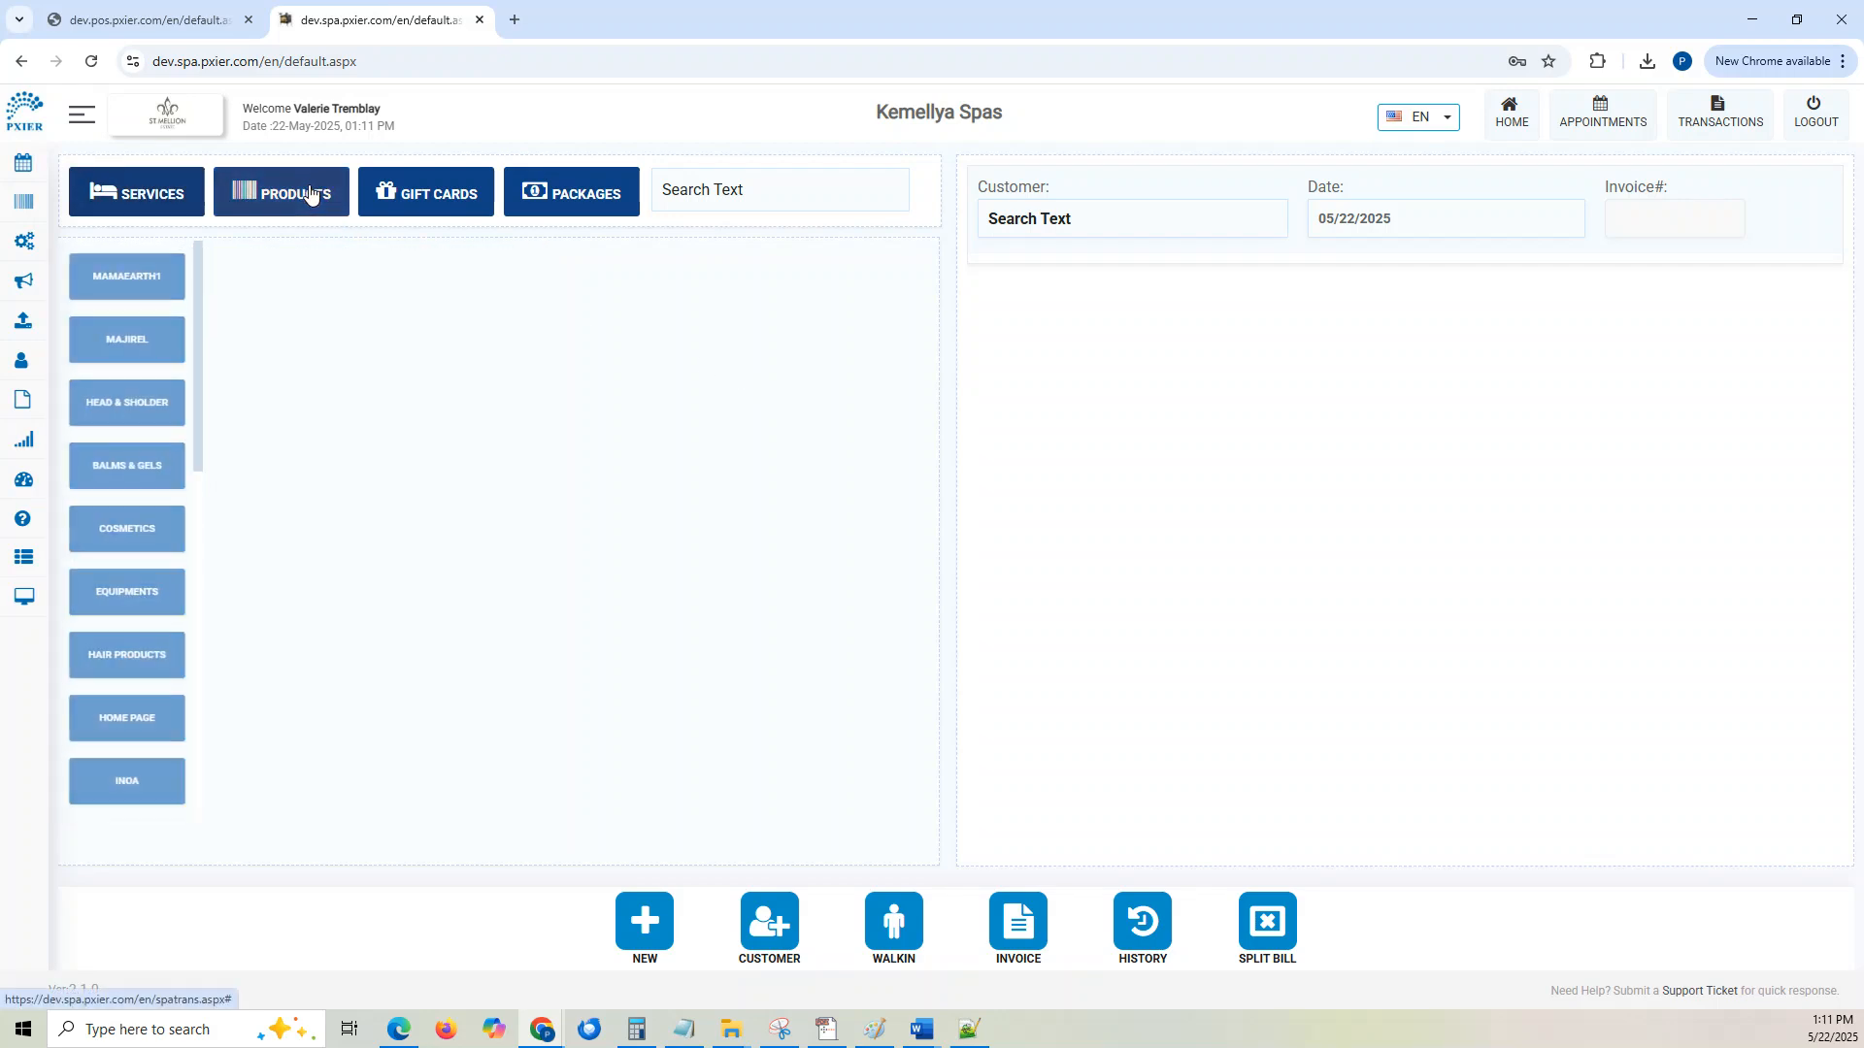
pyautogui.click(118, 340)
pyautogui.scroll(-3, 621, 447)
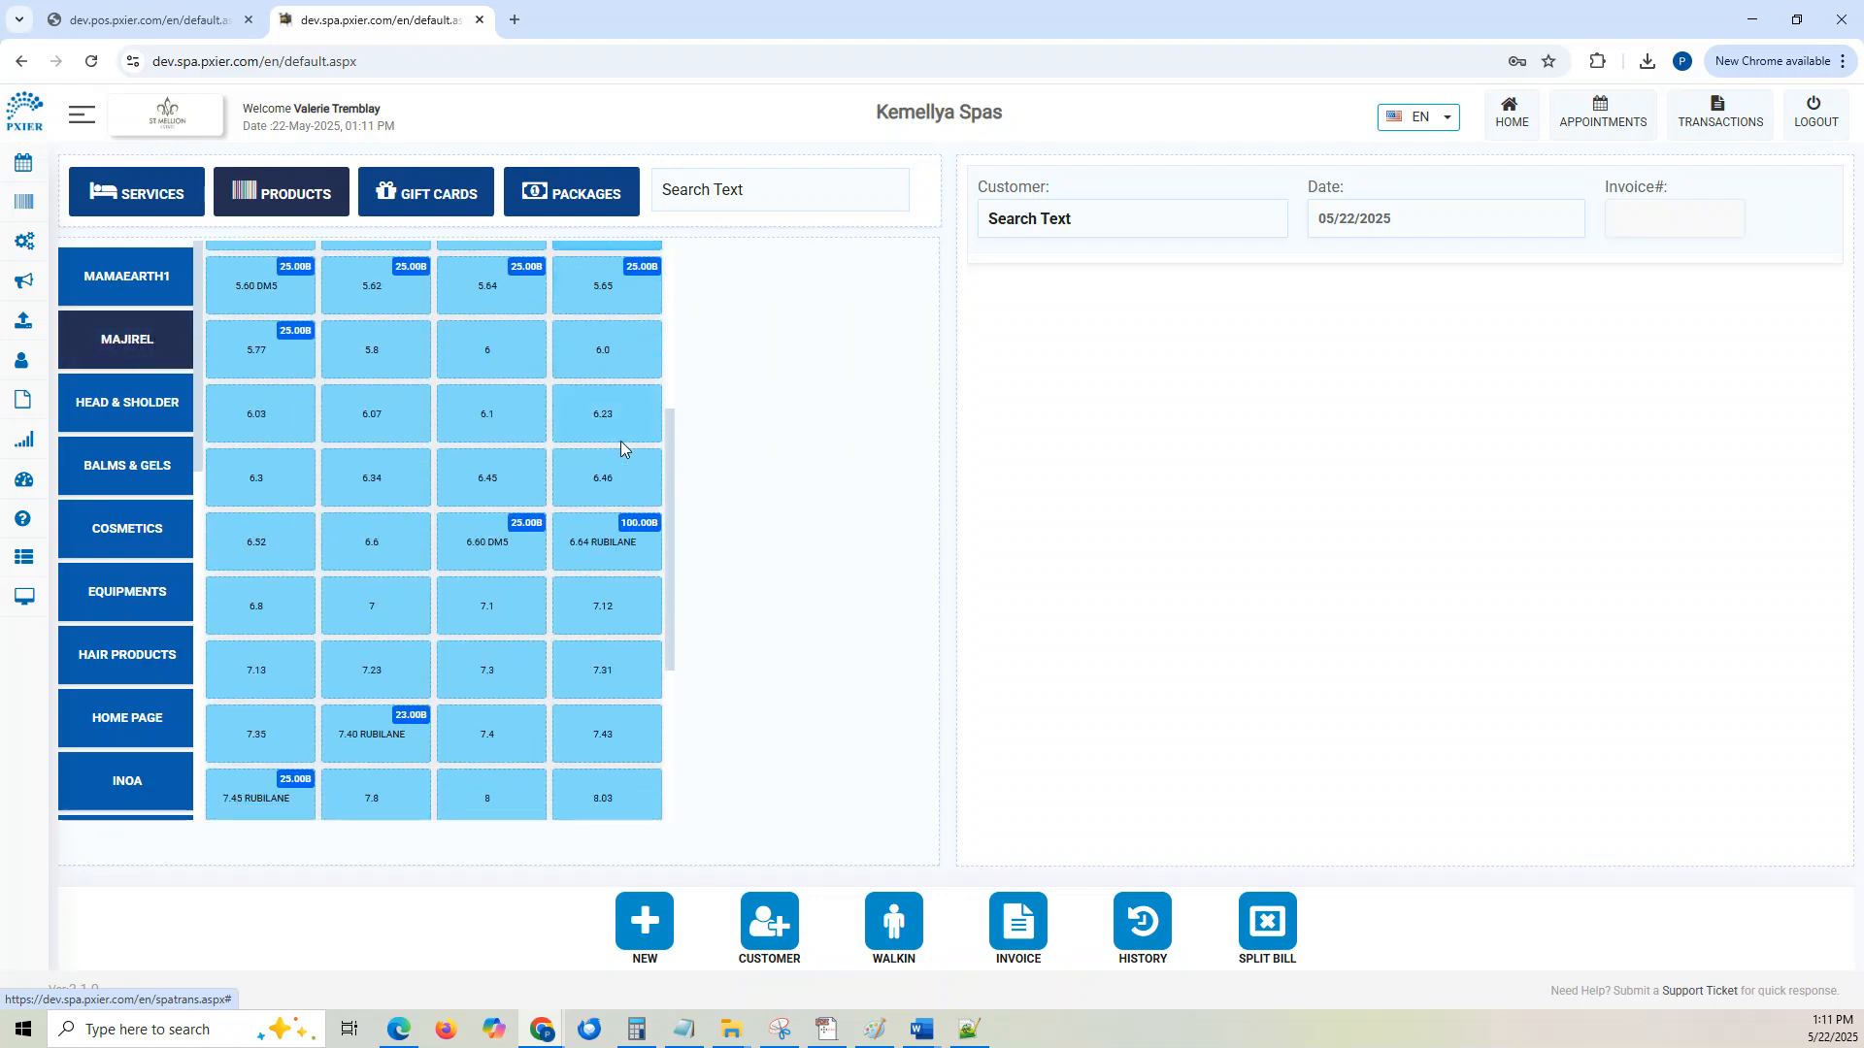
pyautogui.scroll(-4, 621, 448)
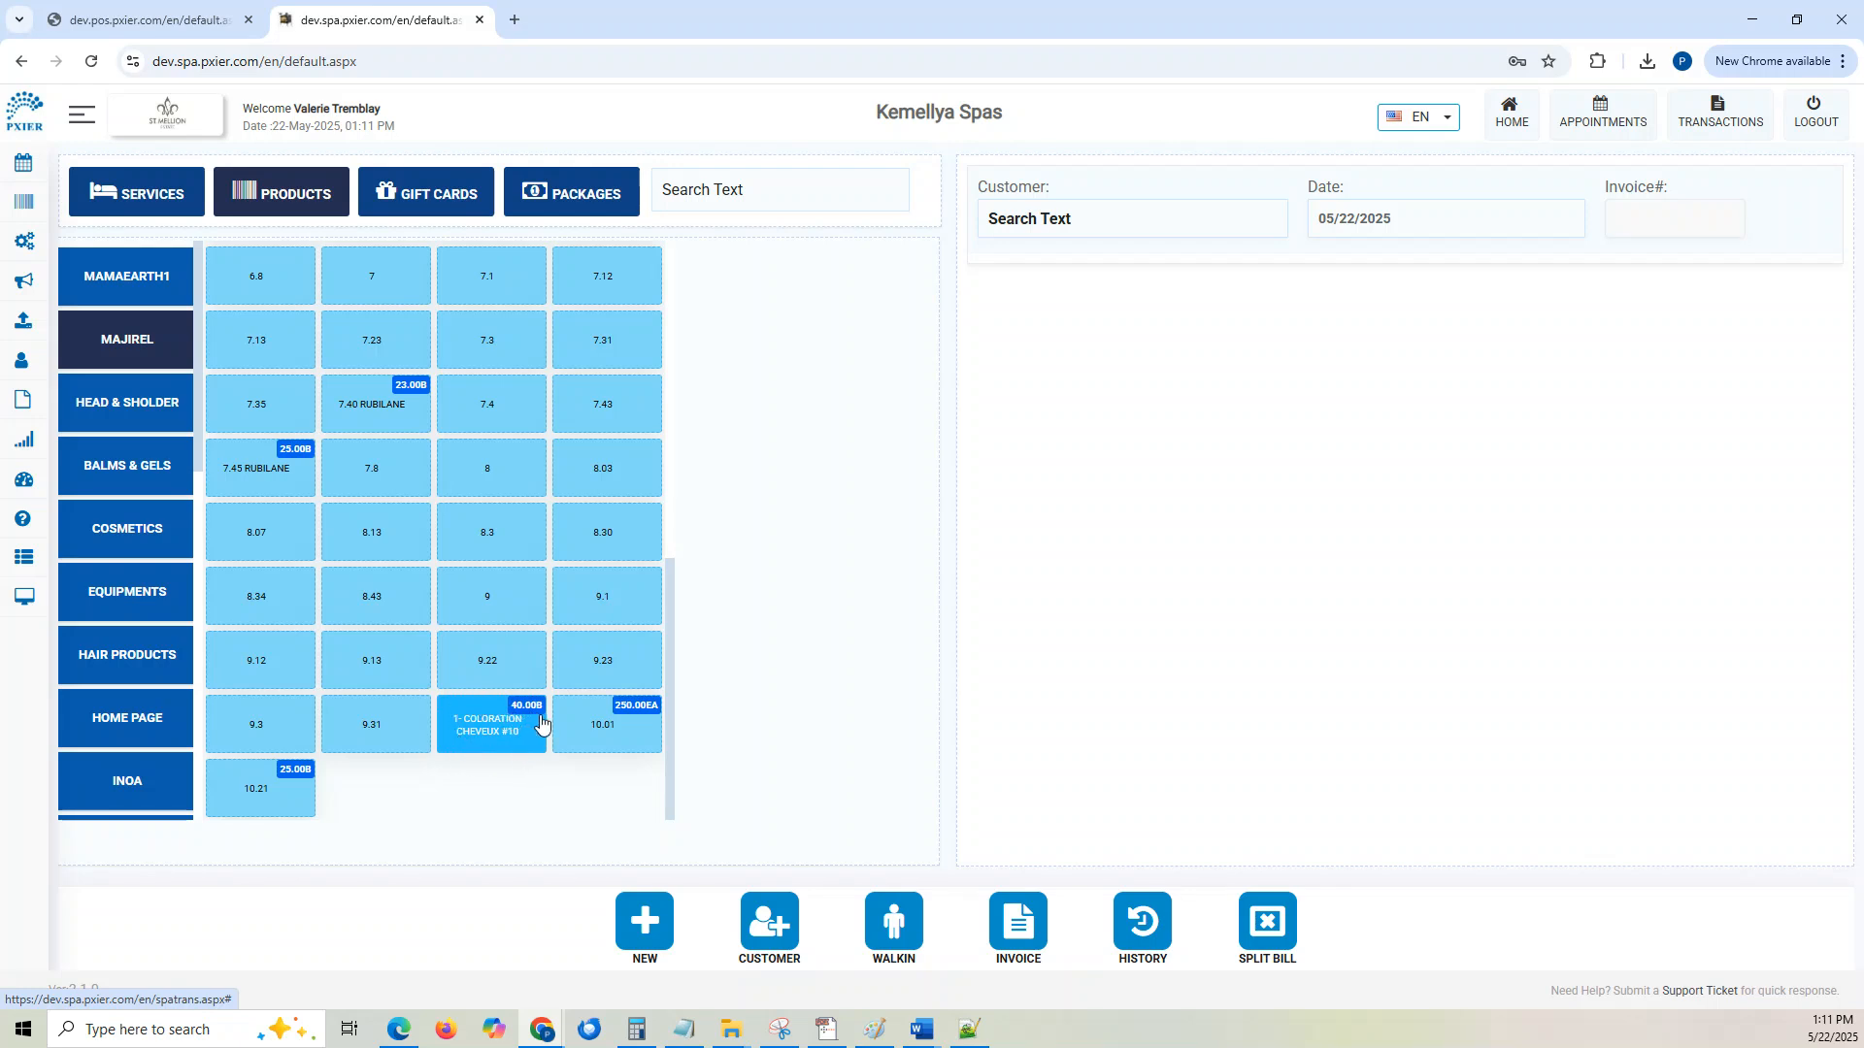
# Step: Recheck the details of 1- Coloration cheveux #10 on the Kemellya Spas Inventory site, and return to the spa site
pyautogui.click(120, 10)
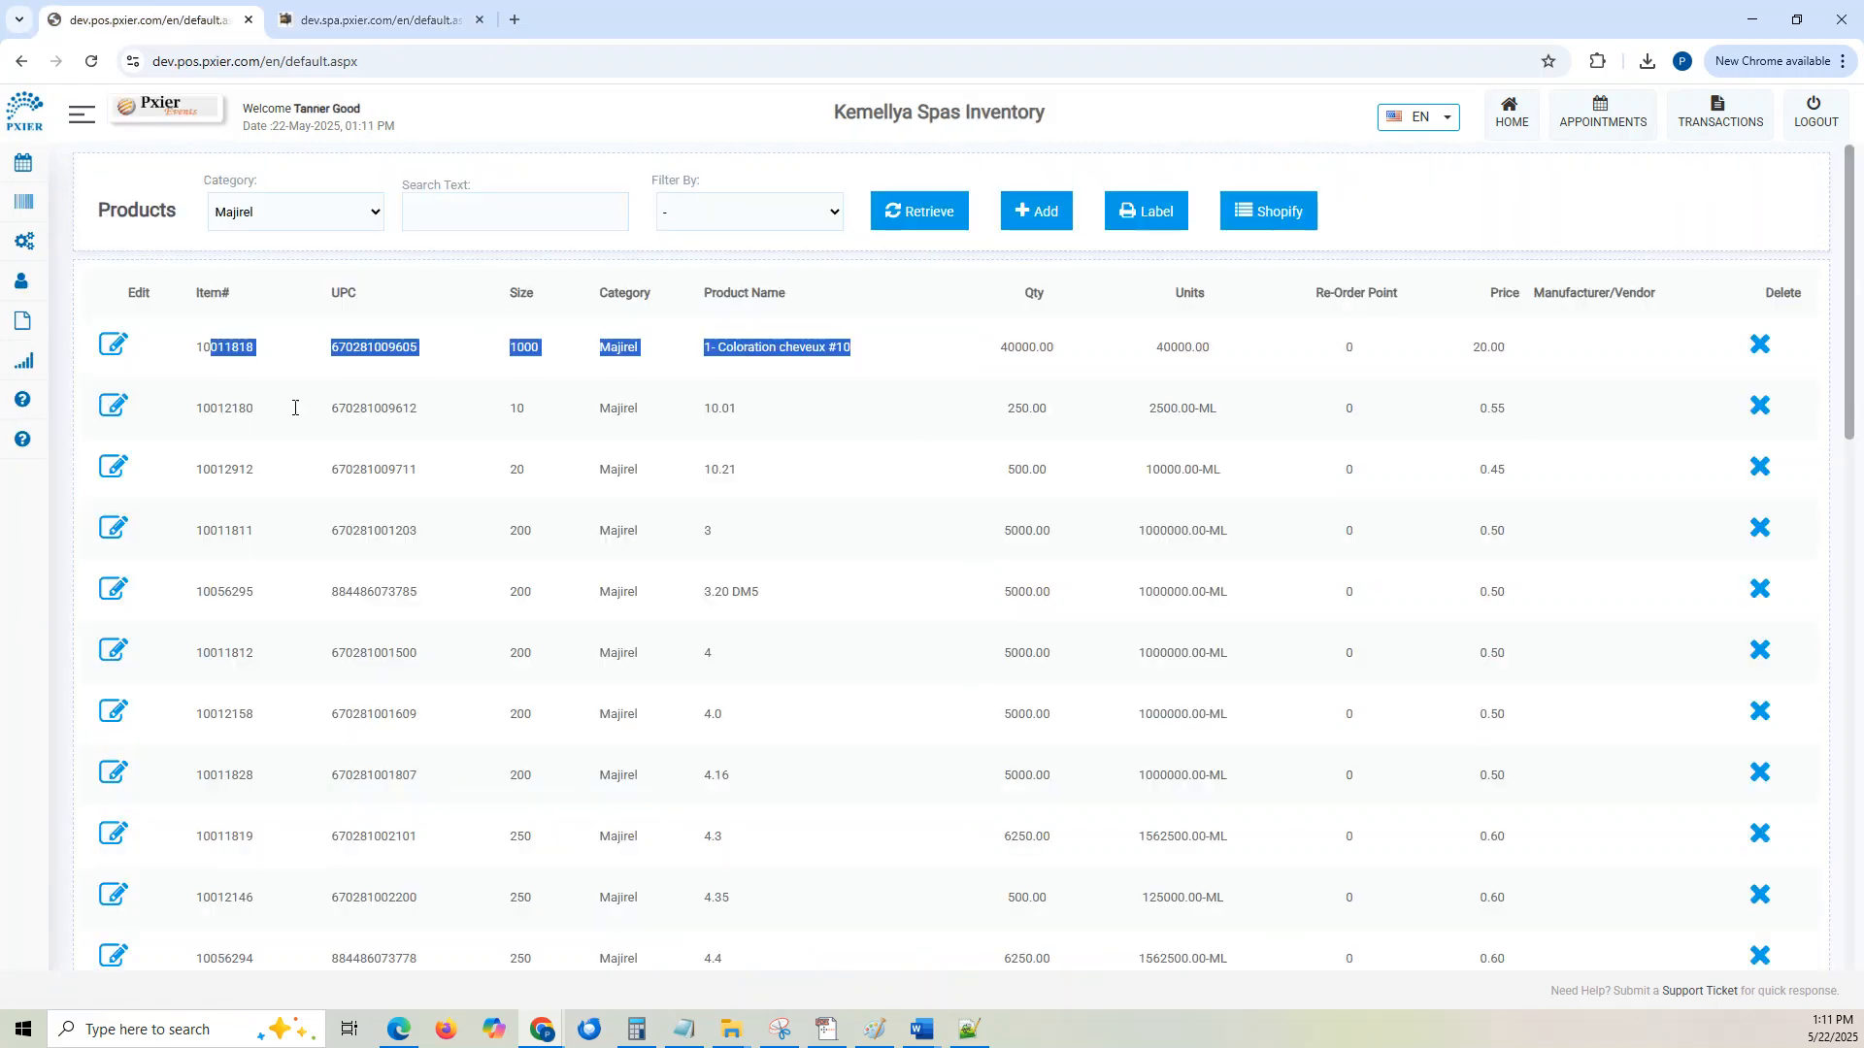
pyautogui.click(113, 346)
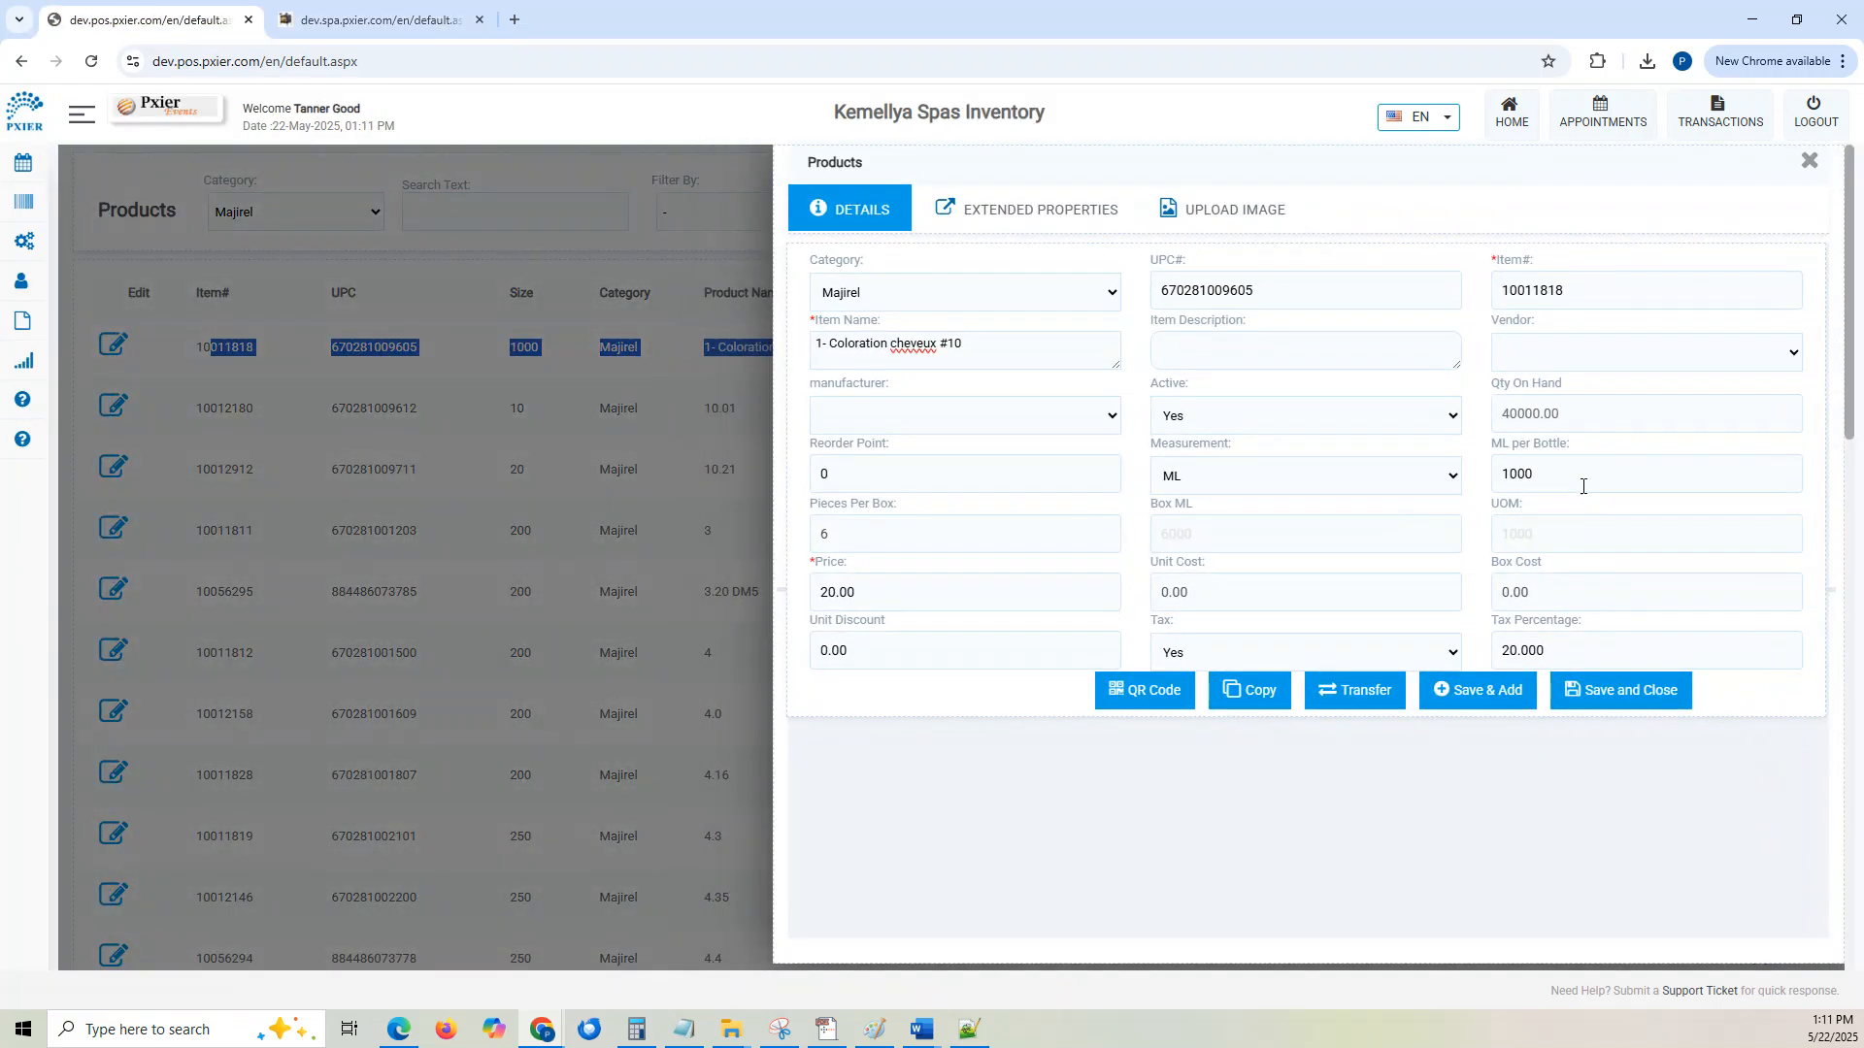
pyautogui.click(432, 19)
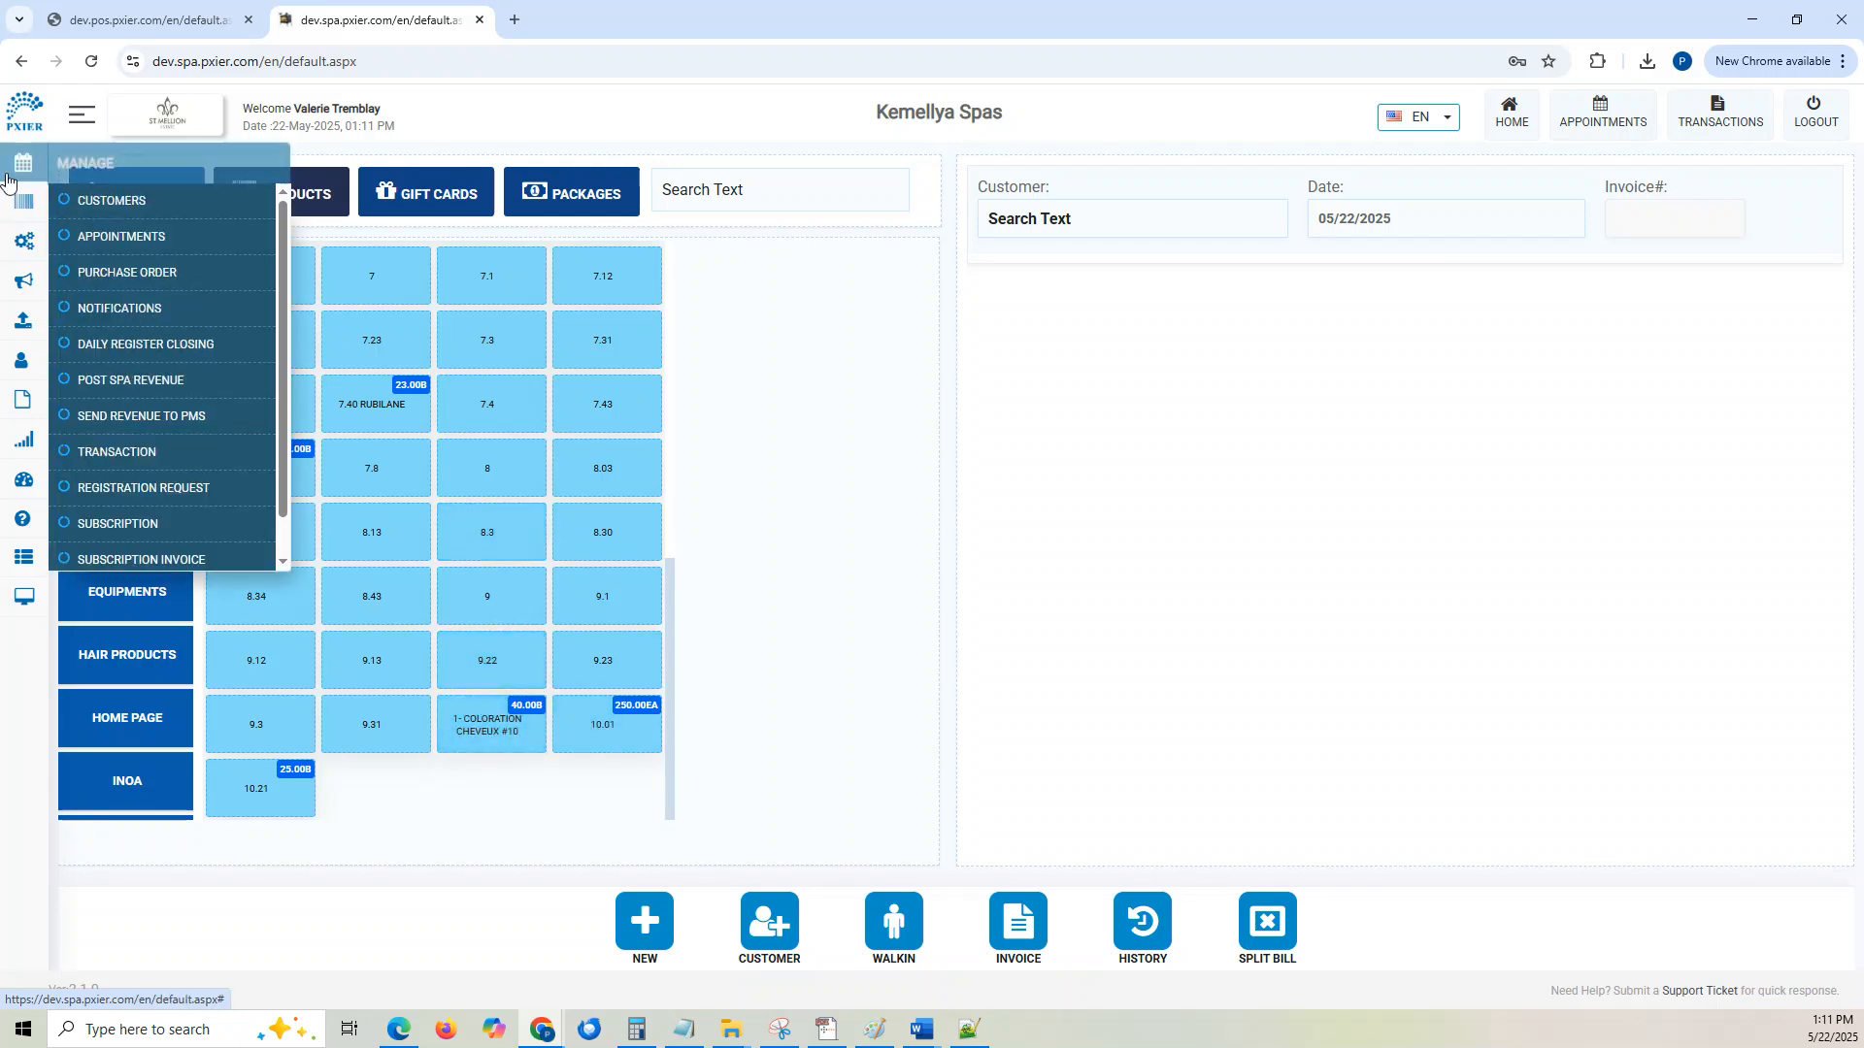
# Step: Start a walk-in sale and add 5 units of 1- Coloration cheveux #10 from the Majirel category
pyautogui.click(136, 283)
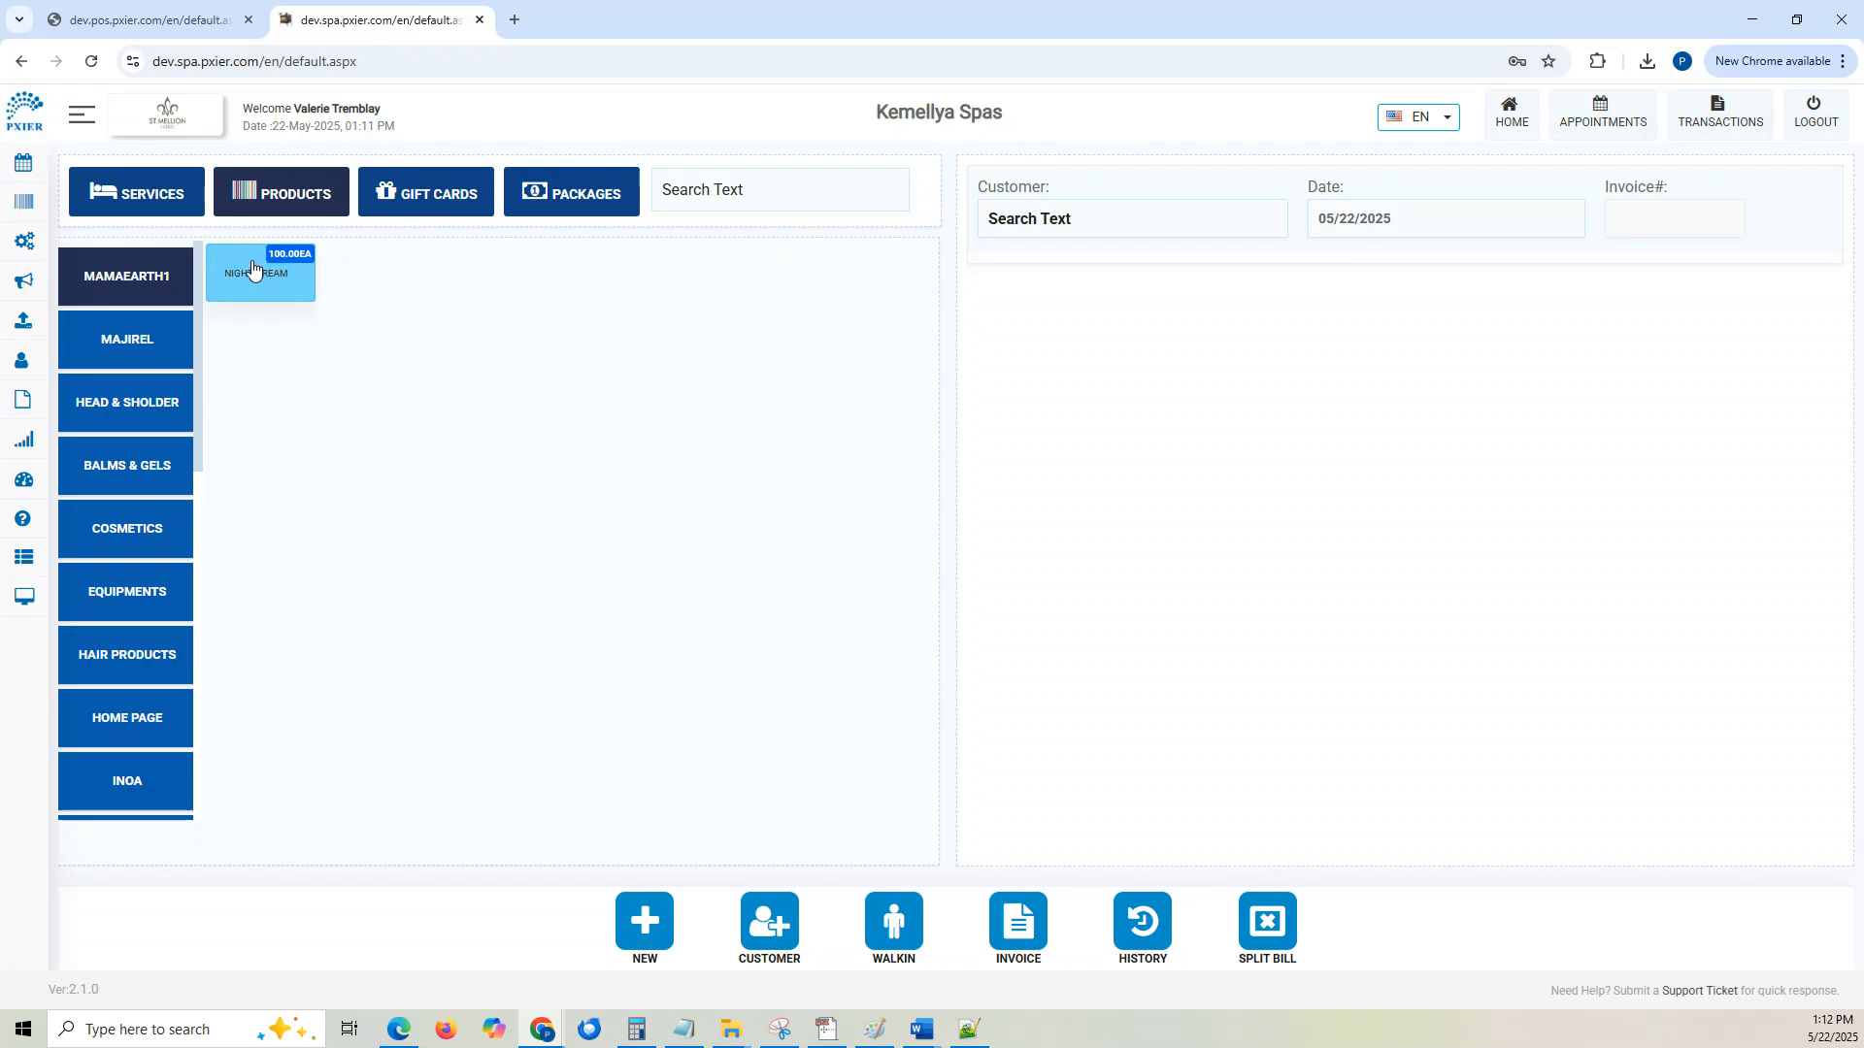
pyautogui.click(161, 335)
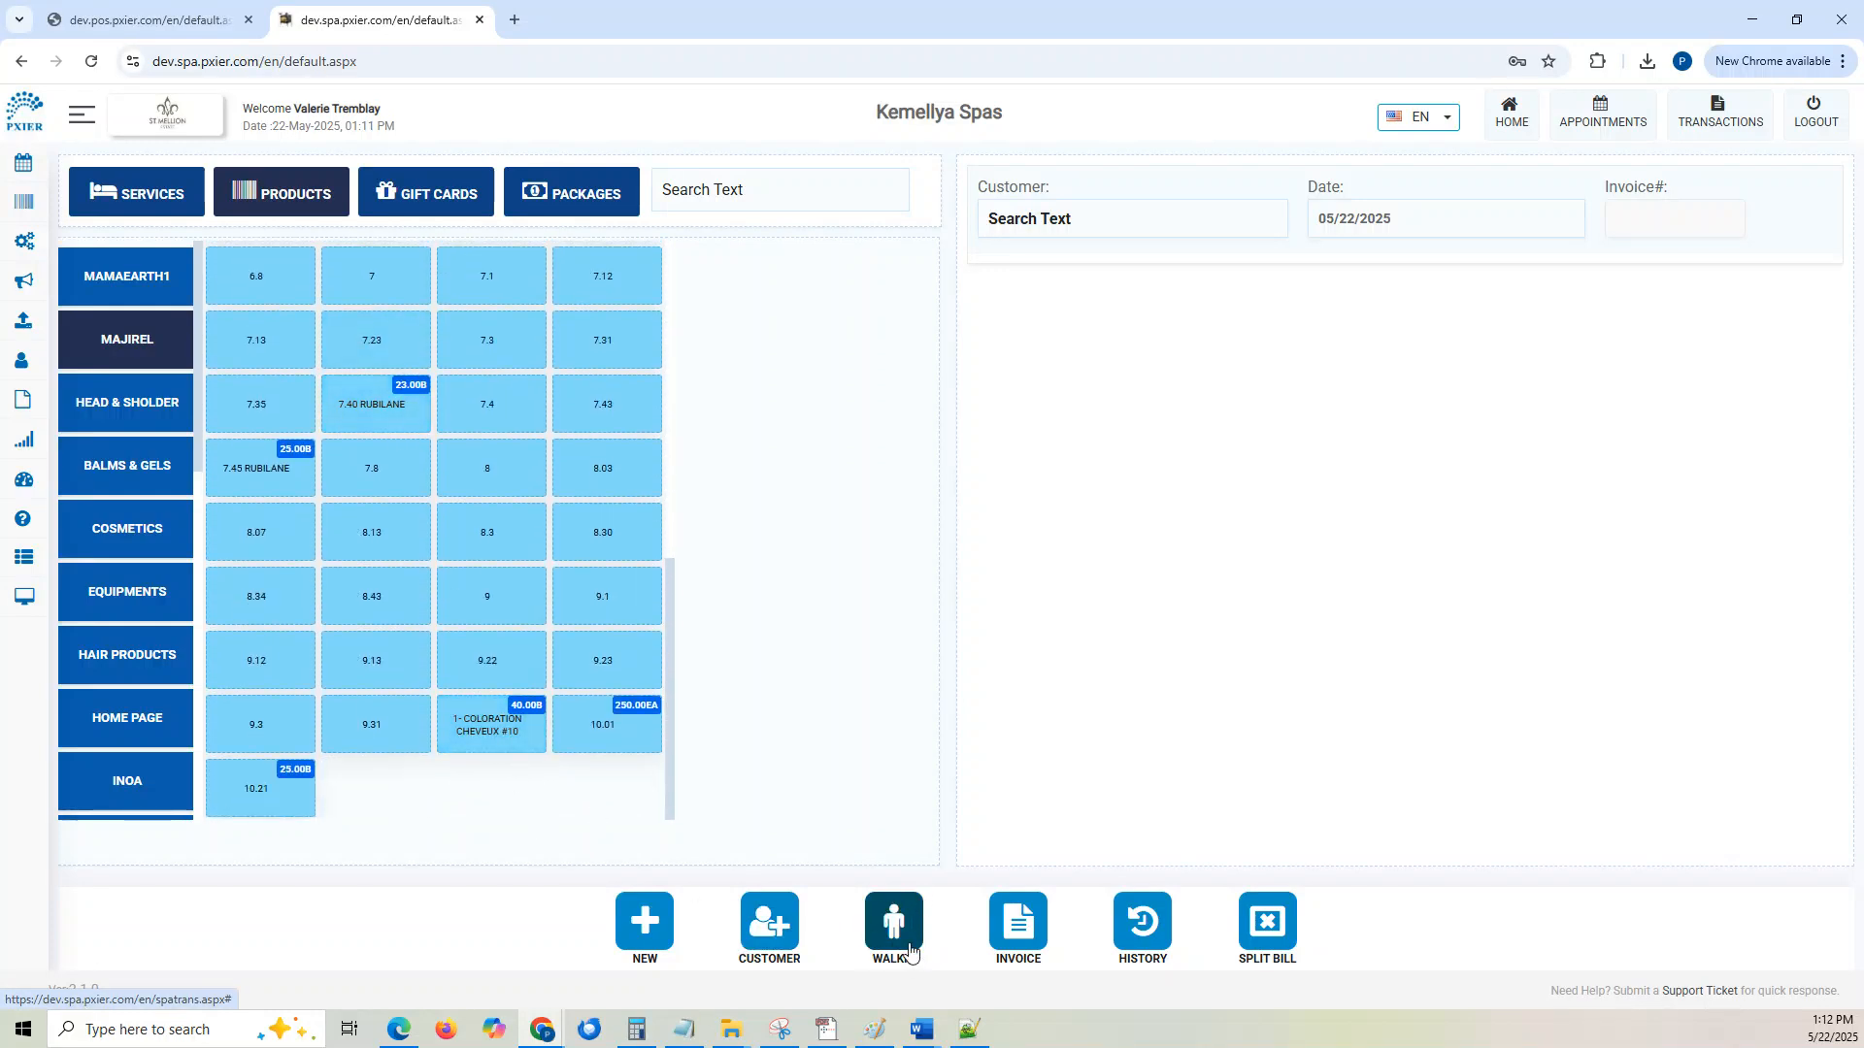
pyautogui.click(894, 927)
pyautogui.click(481, 718)
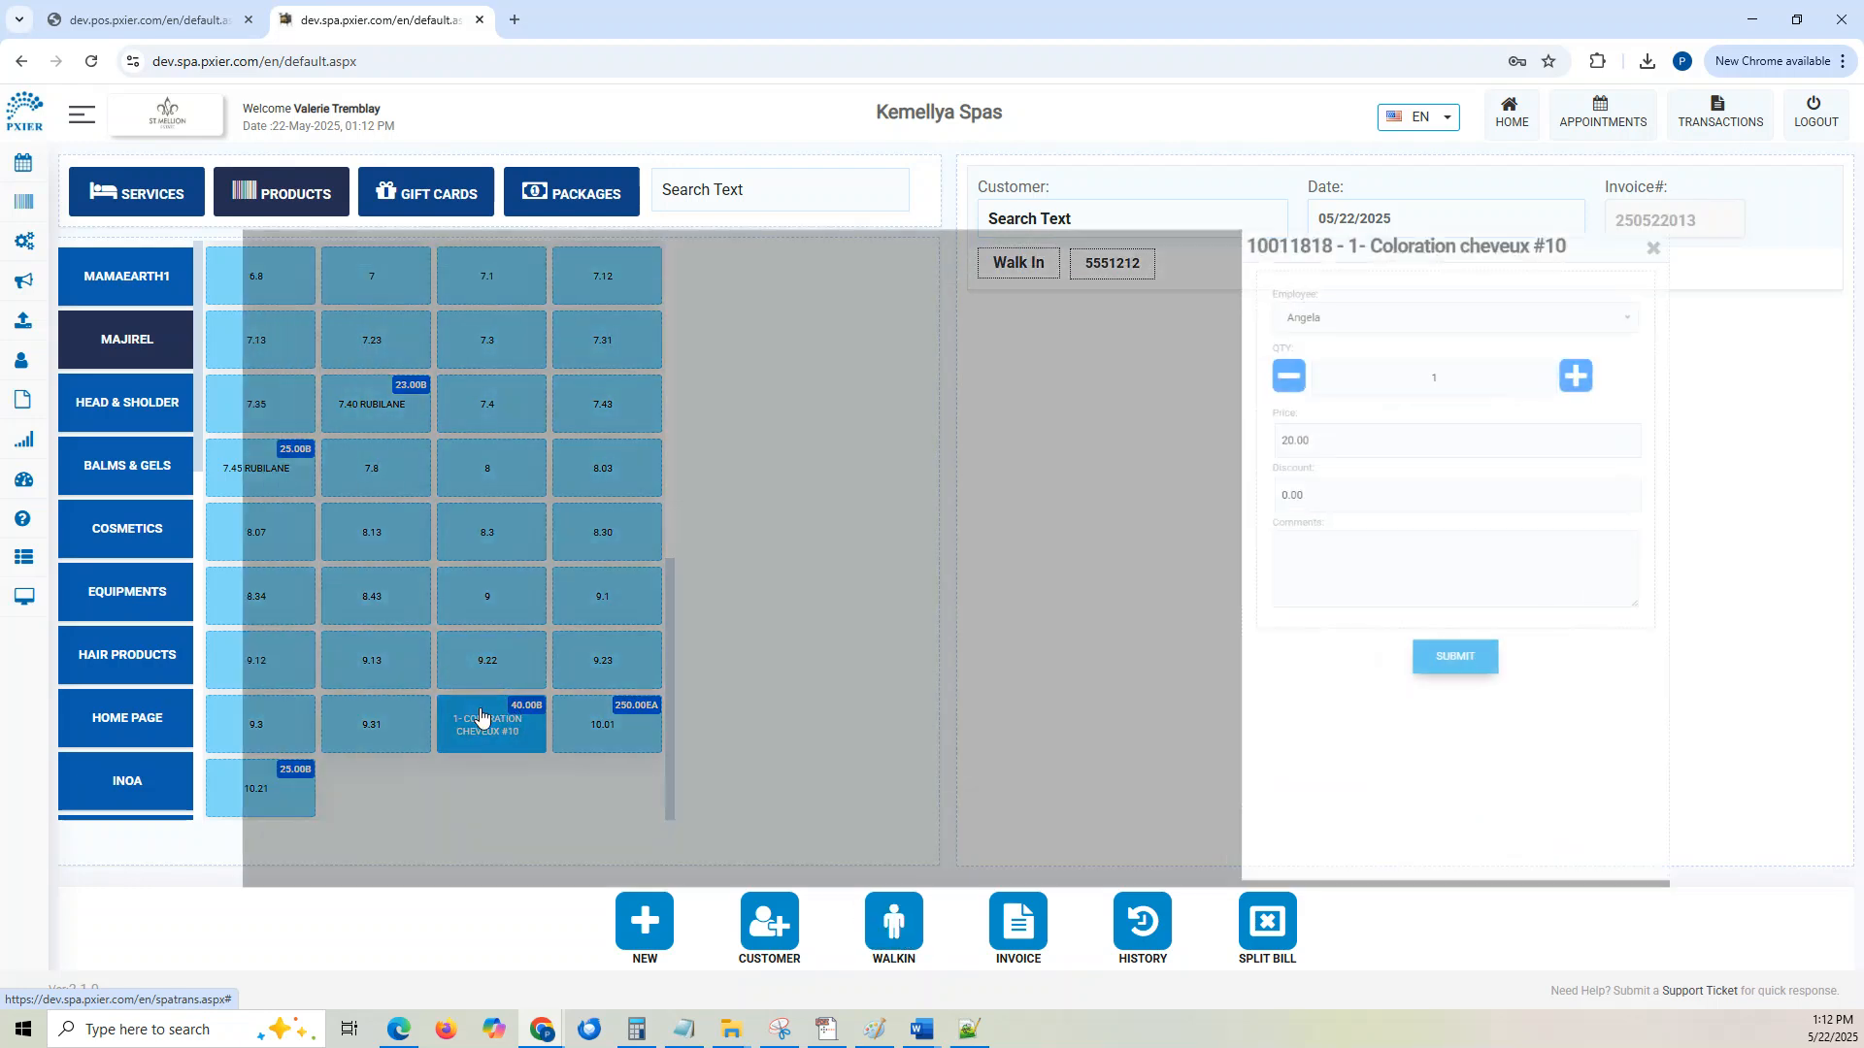
pyautogui.click(1733, 333)
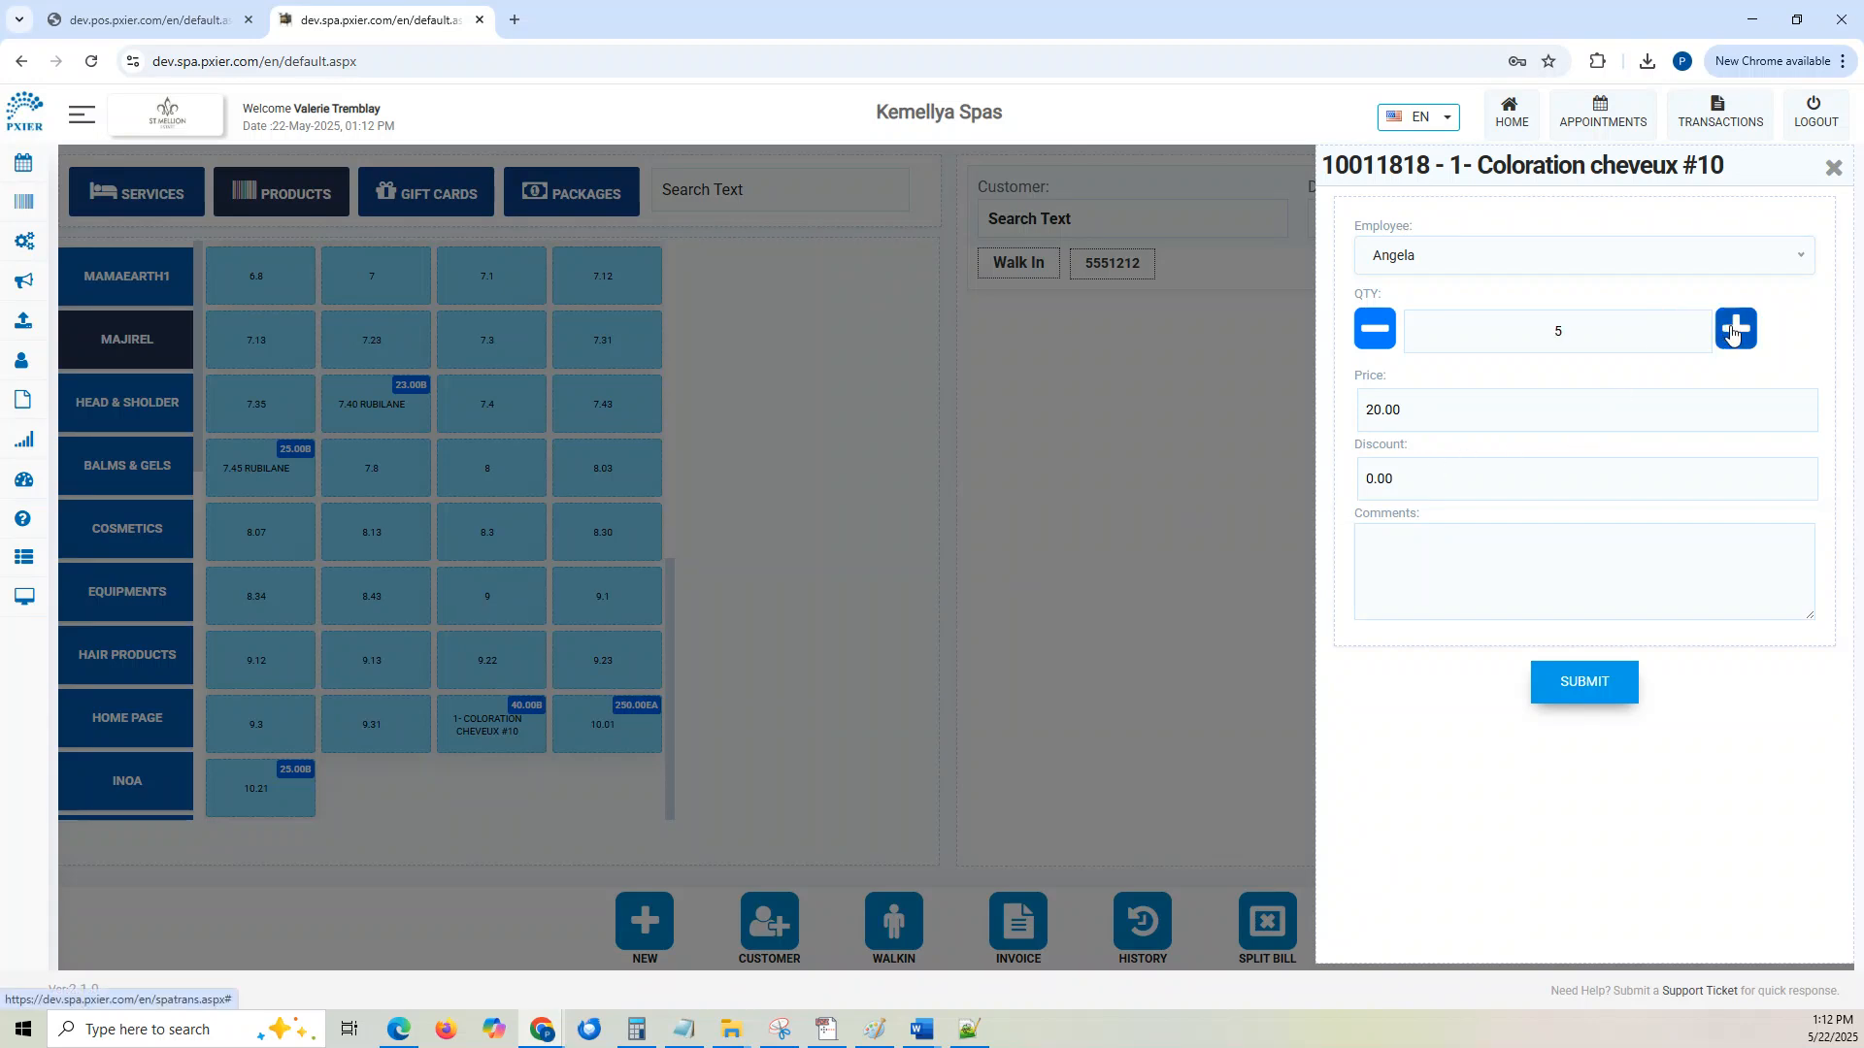
pyautogui.click(1574, 685)
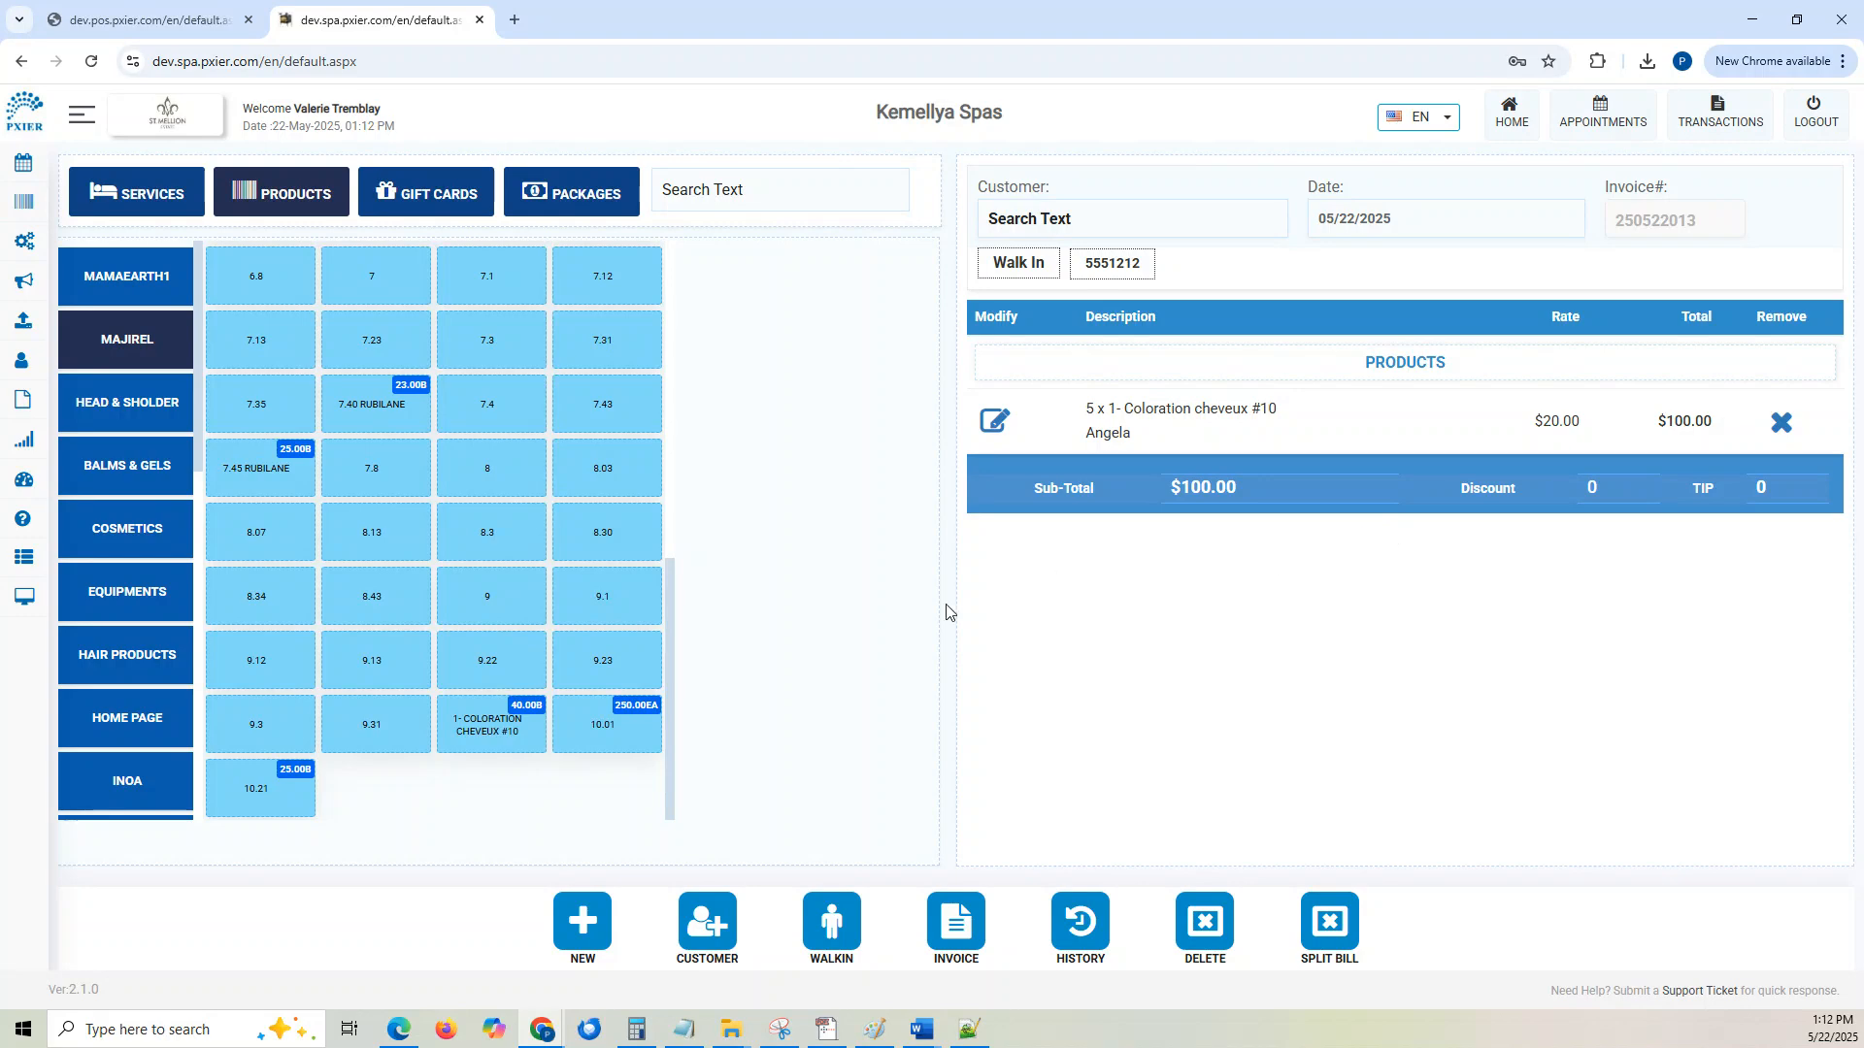
# Step: Pay the full balance of the walk-in invoice with _CareCredit, and close the invoice
pyautogui.click(961, 913)
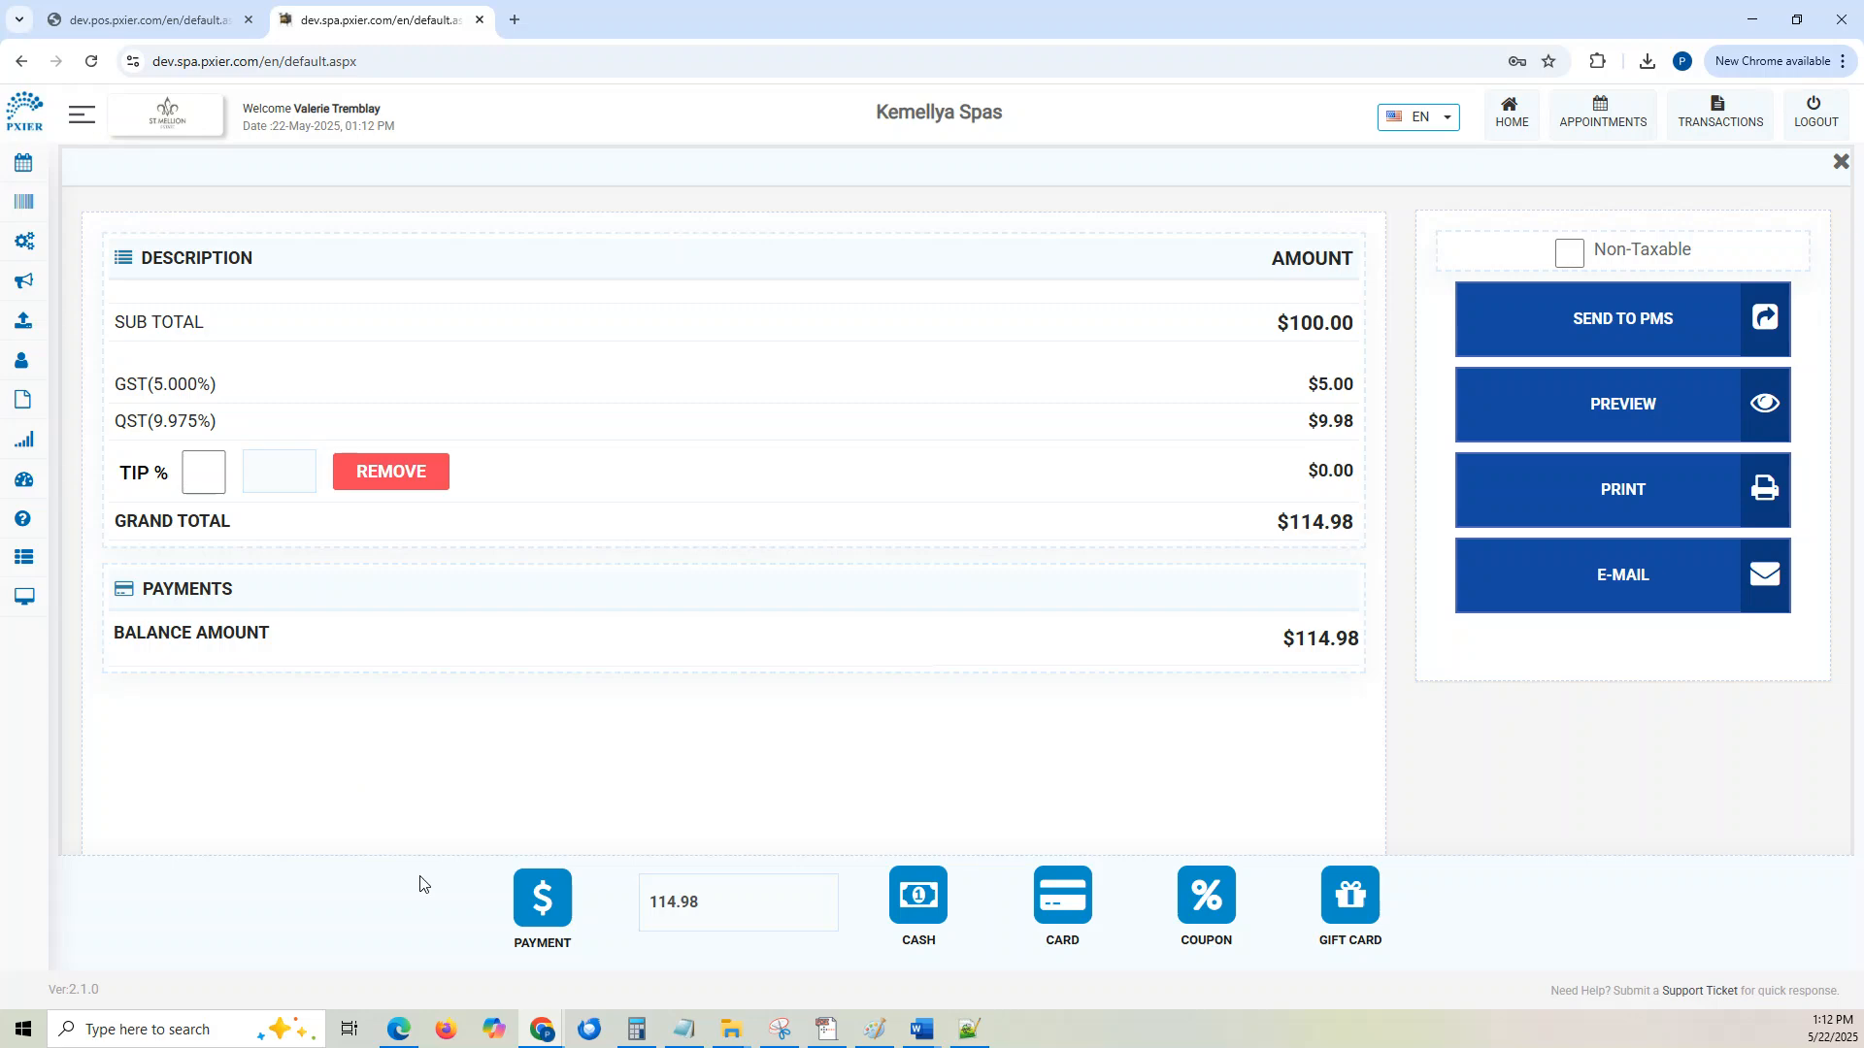
pyautogui.click(532, 893)
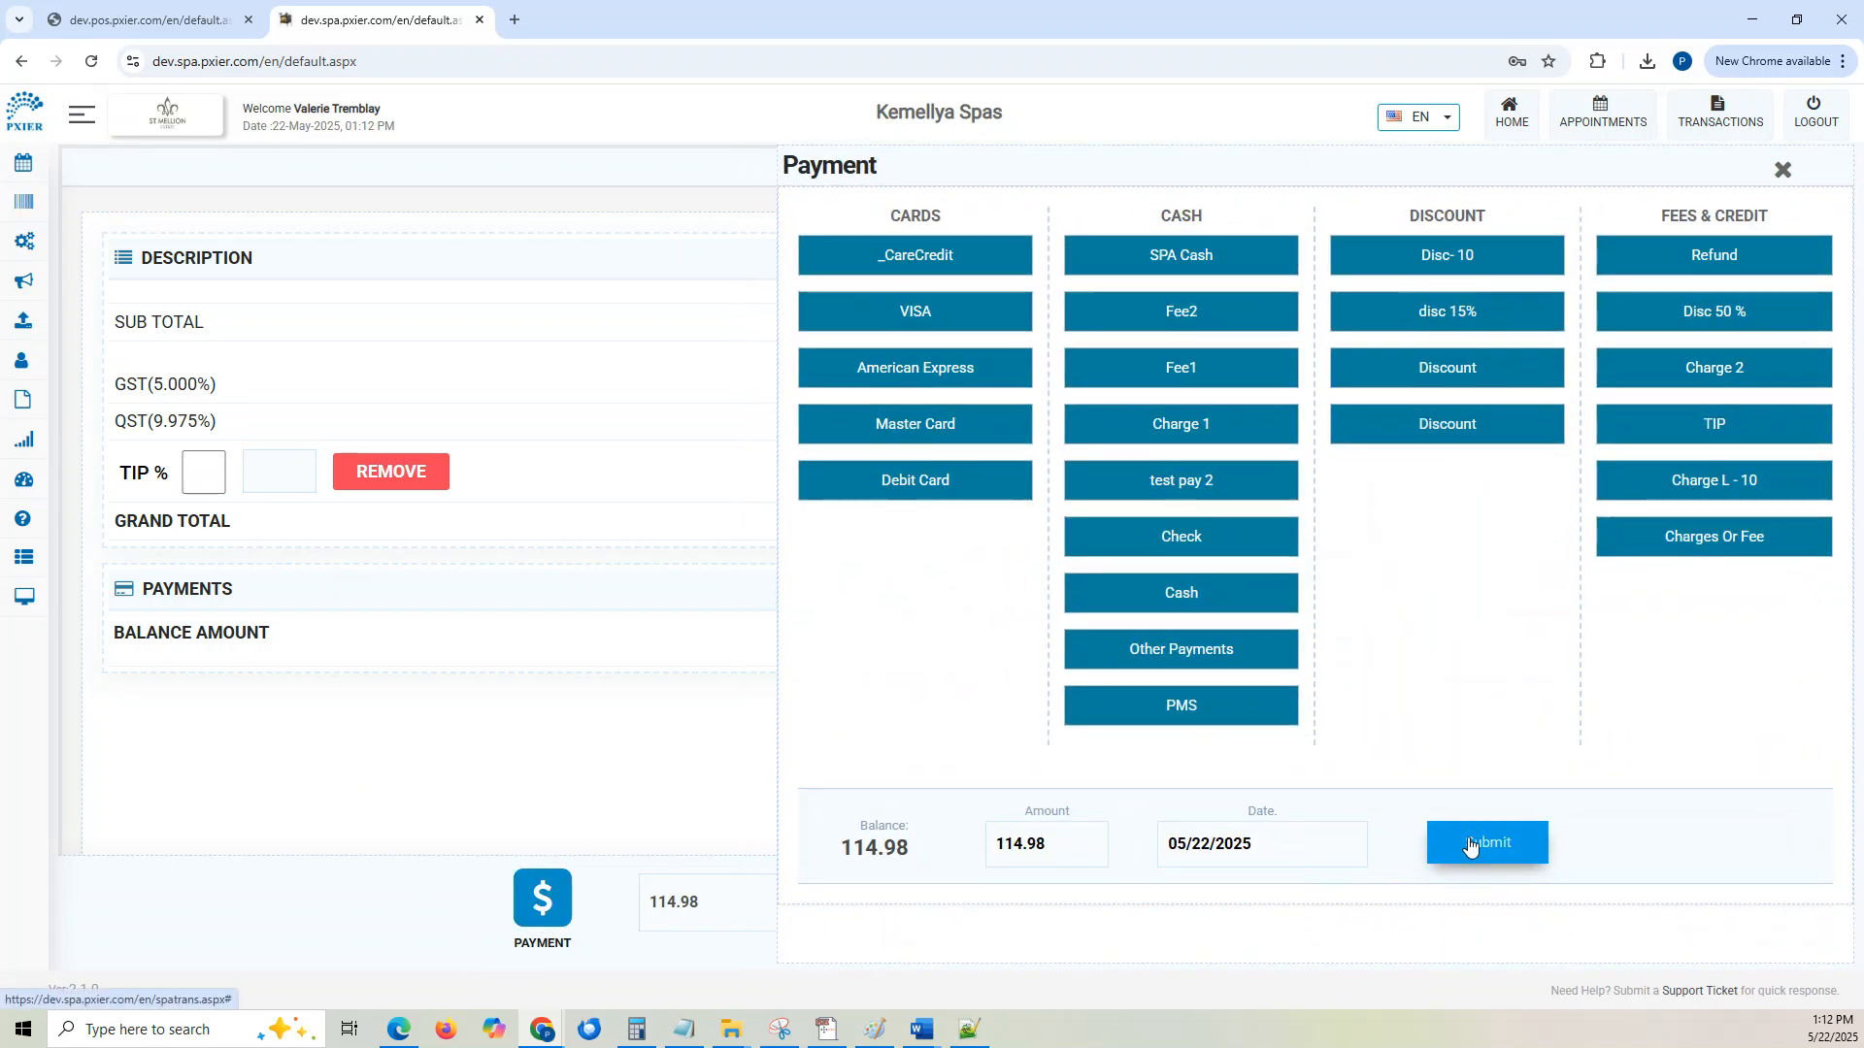
pyautogui.click(1469, 846)
pyautogui.click(922, 255)
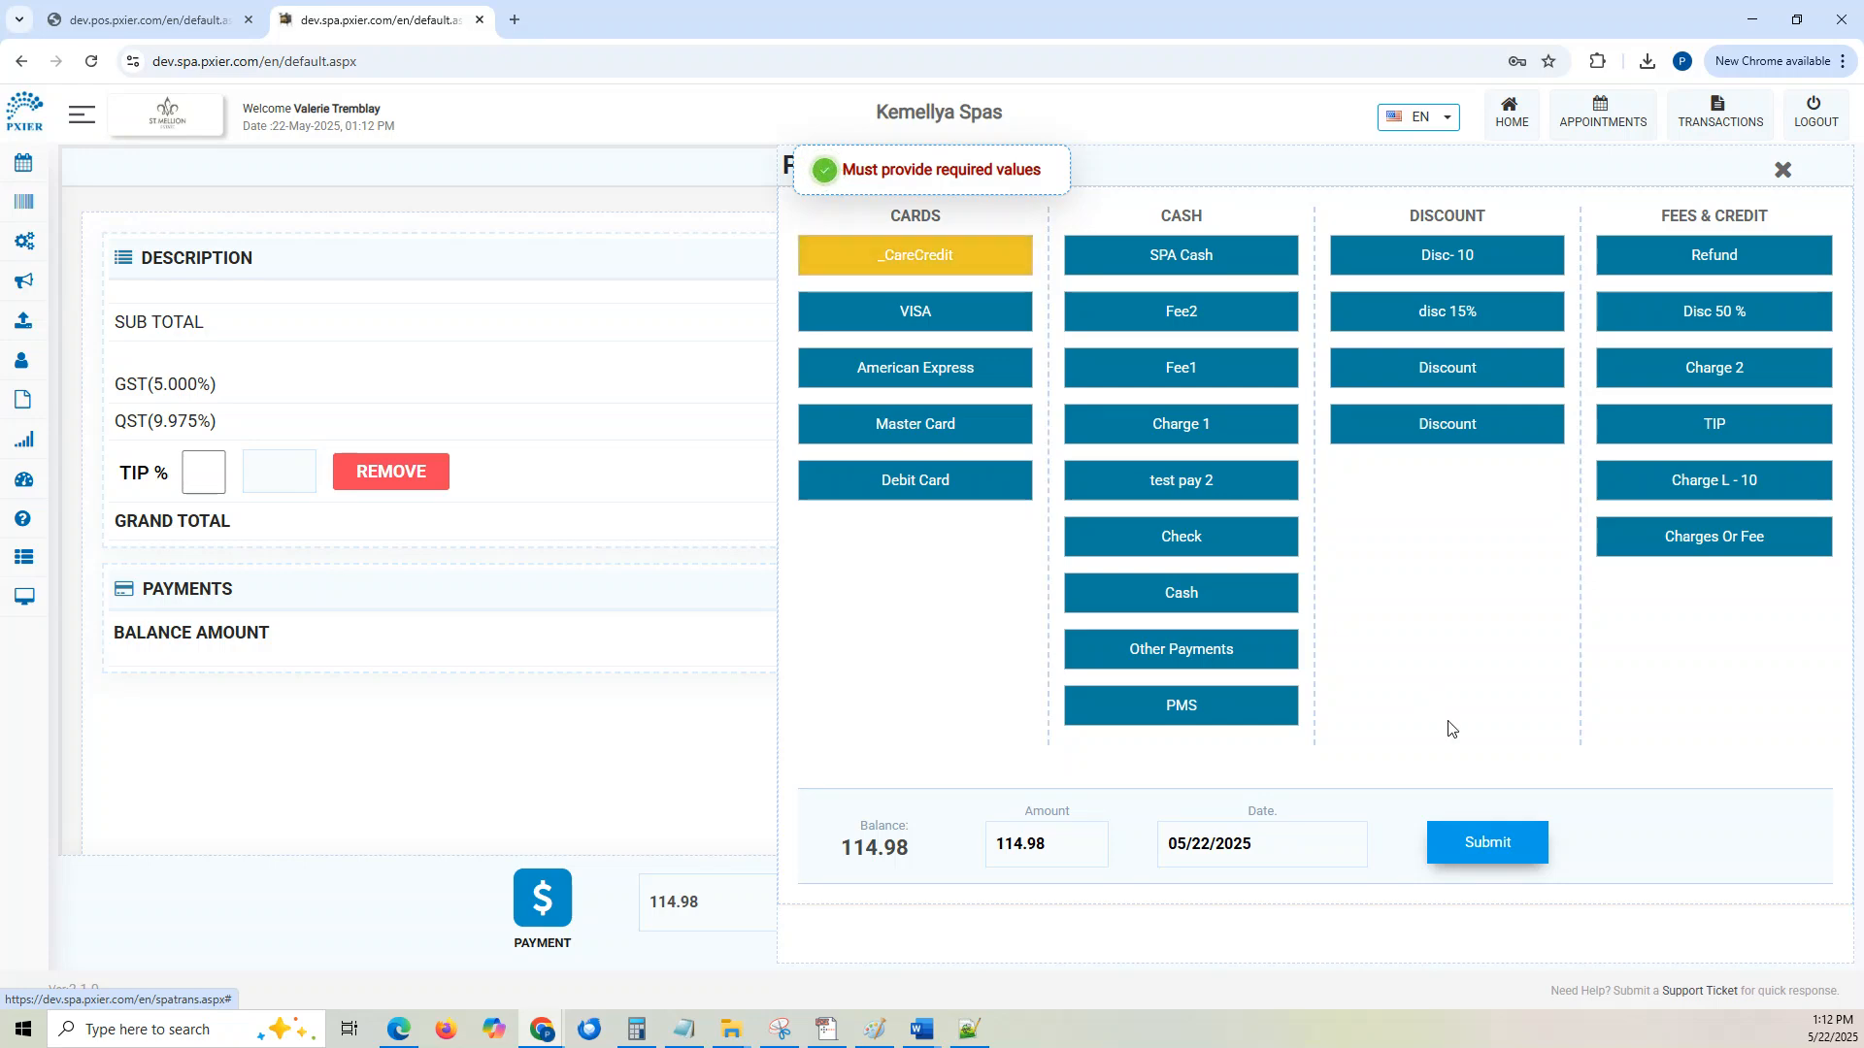
pyautogui.click(1485, 843)
pyautogui.click(1840, 161)
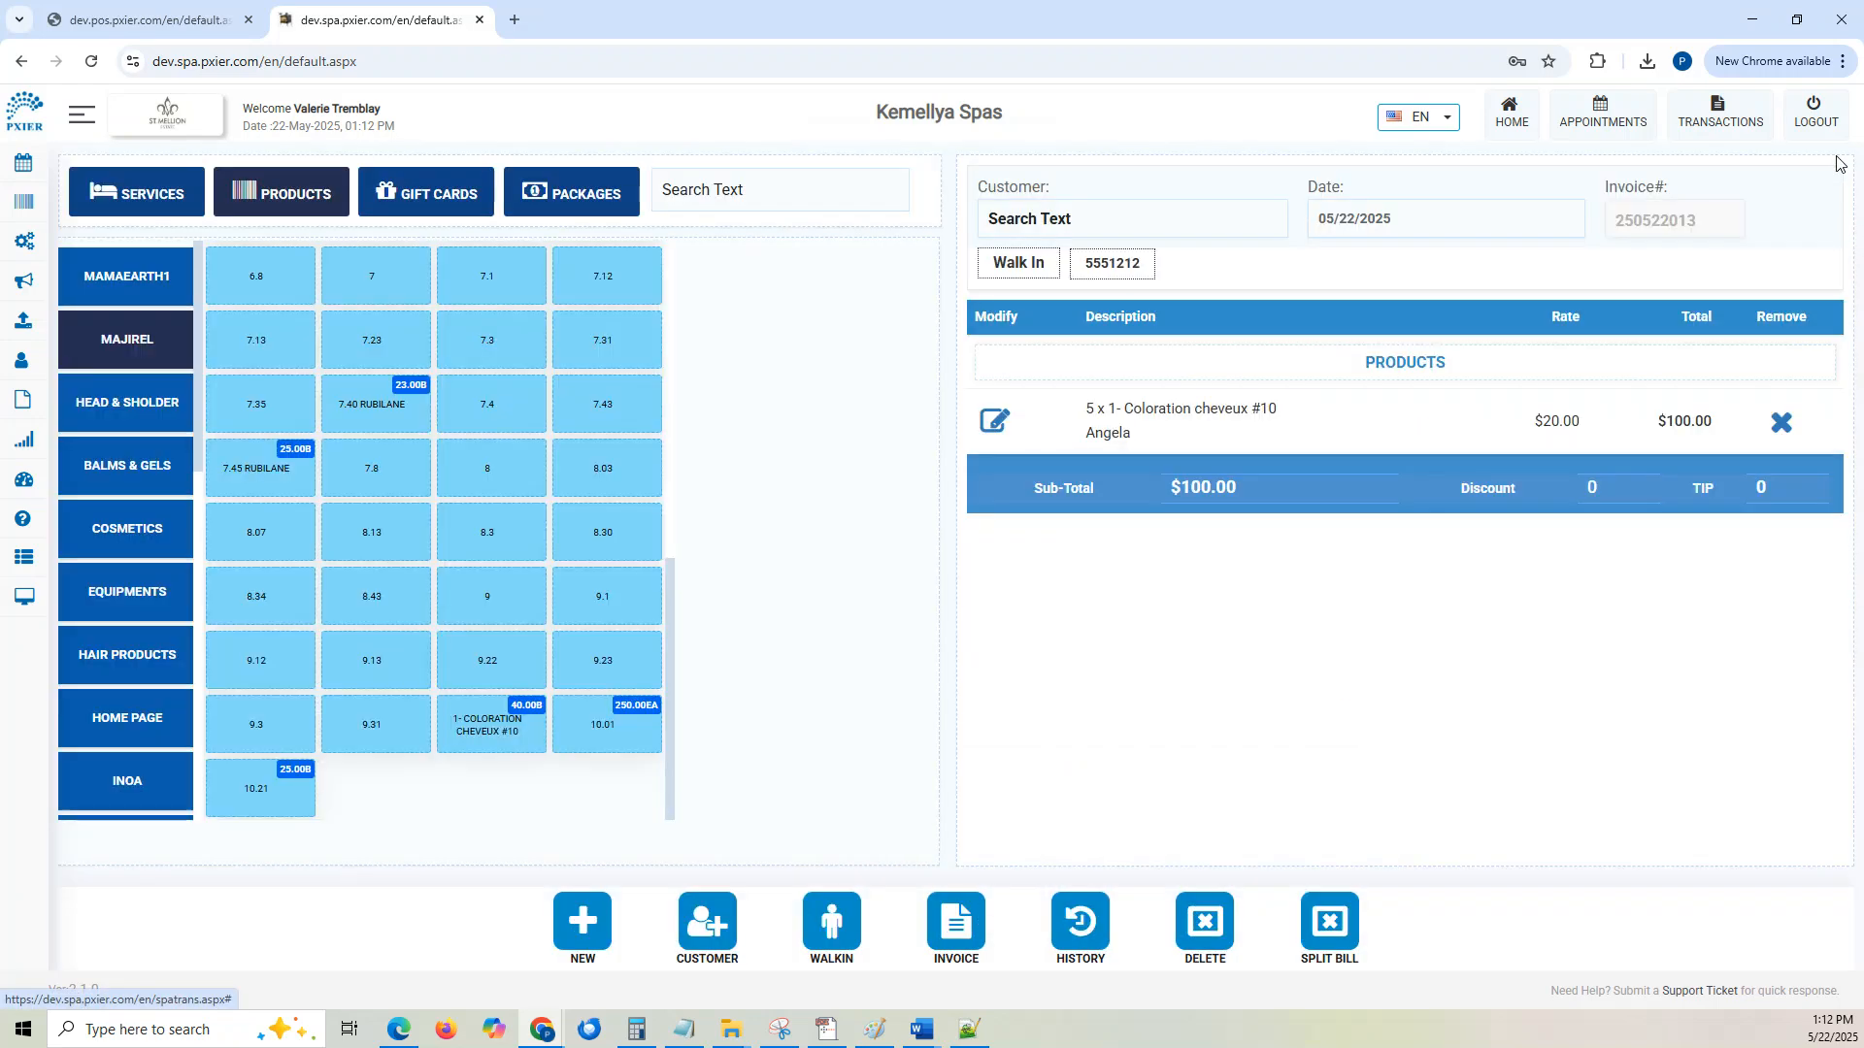
# Step: Reload the transaction screen and check the stock of 1- Coloration cheveux #10 among the Majirel products
pyautogui.moveTo(24, 280)
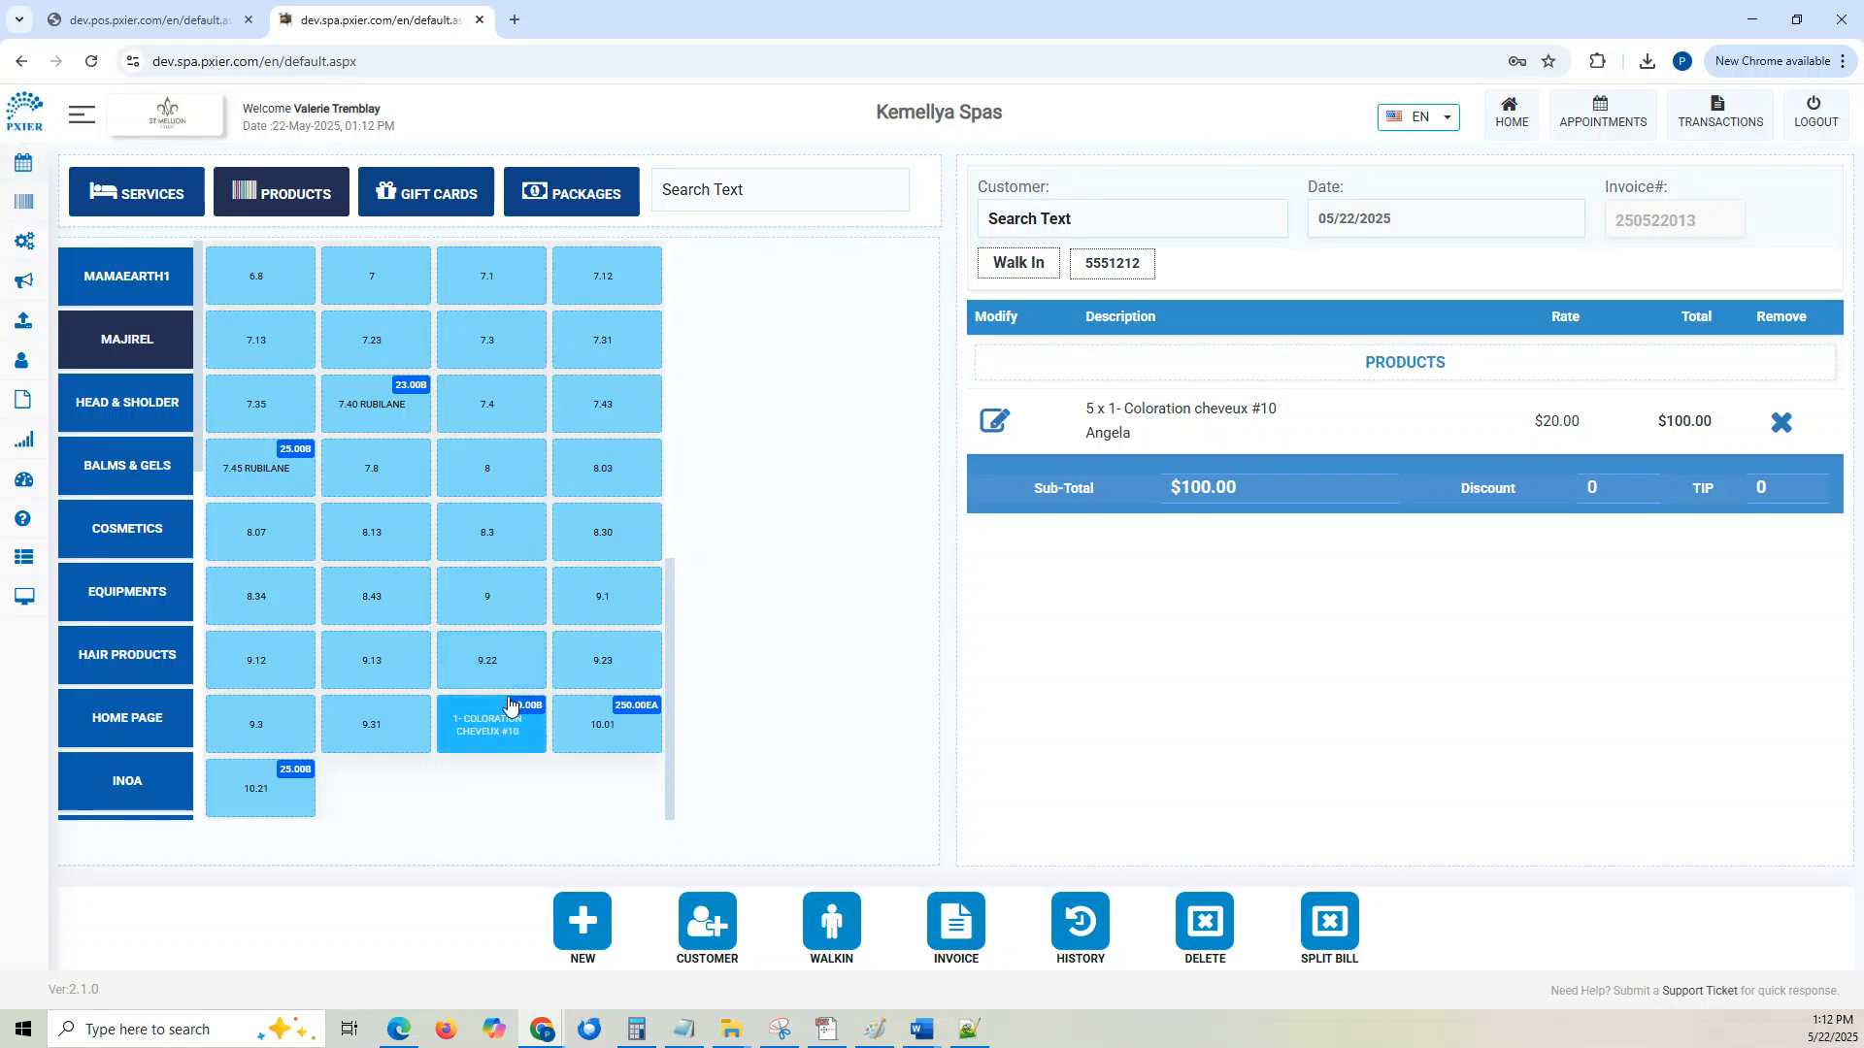
pyautogui.moveTo(8, 165)
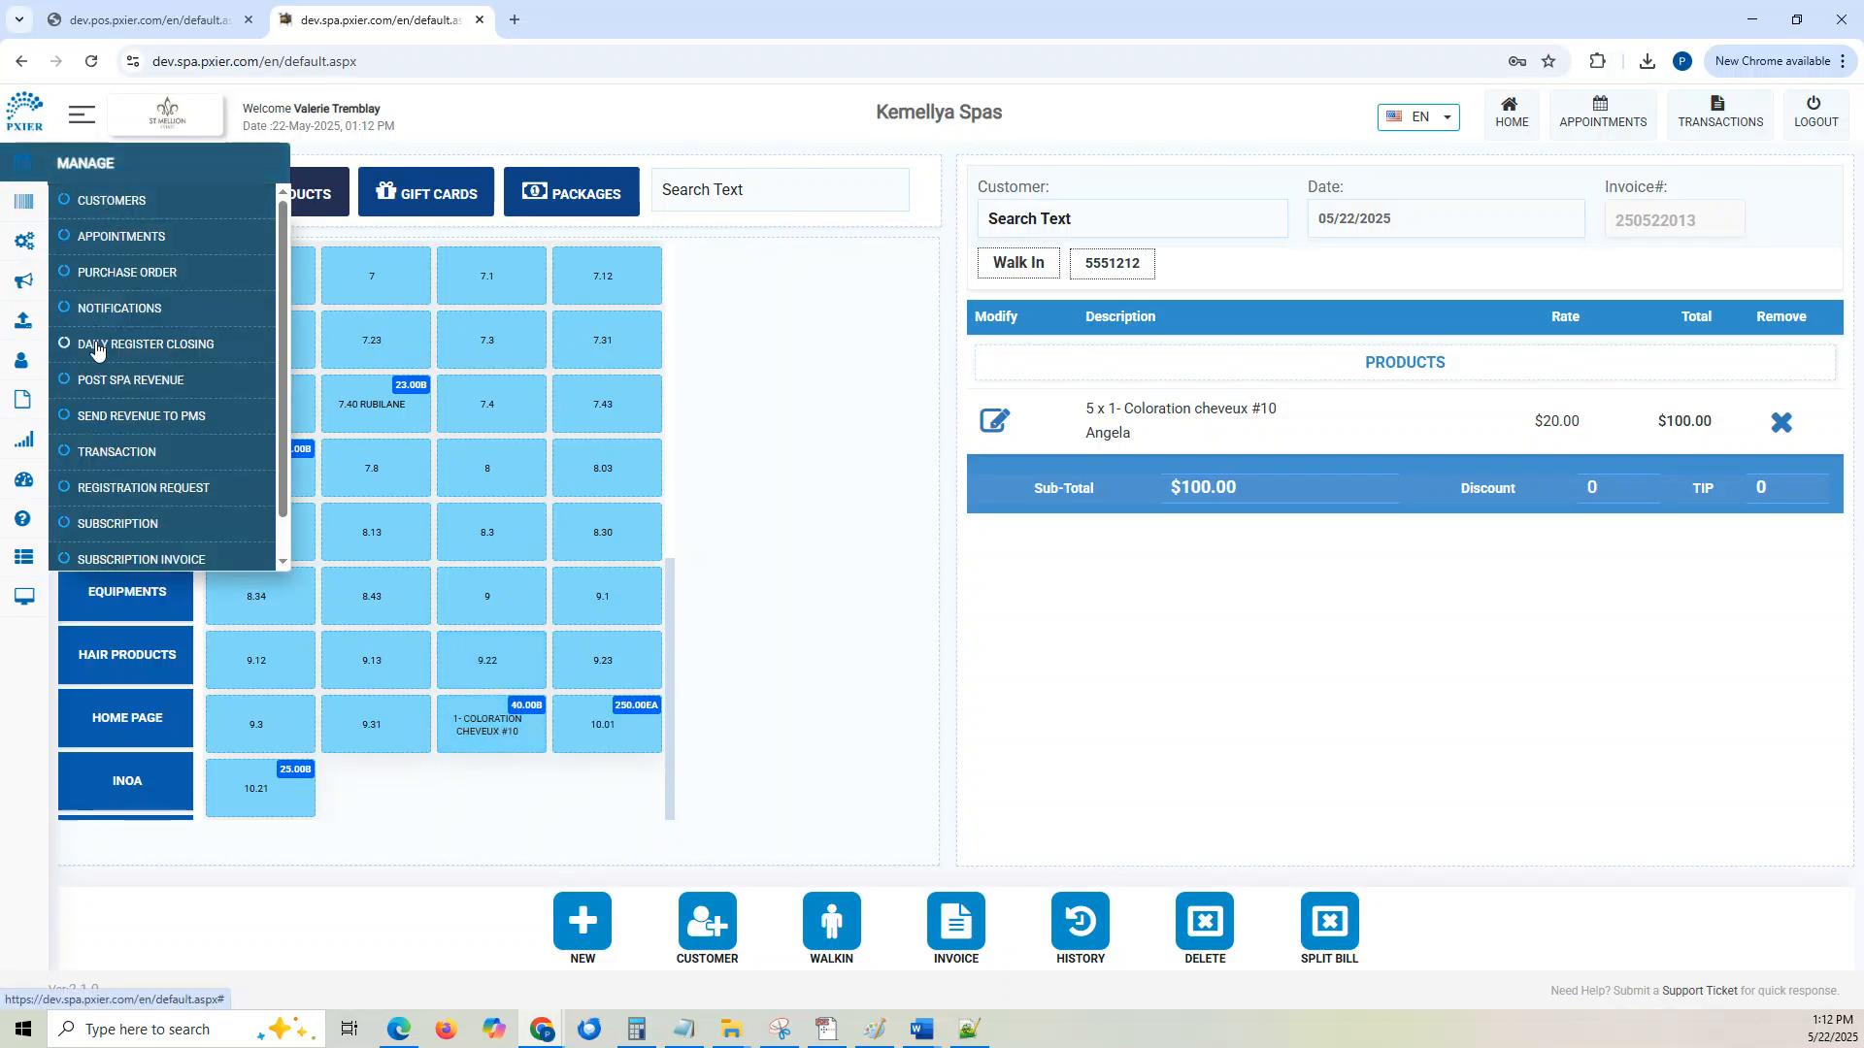
pyautogui.click(114, 455)
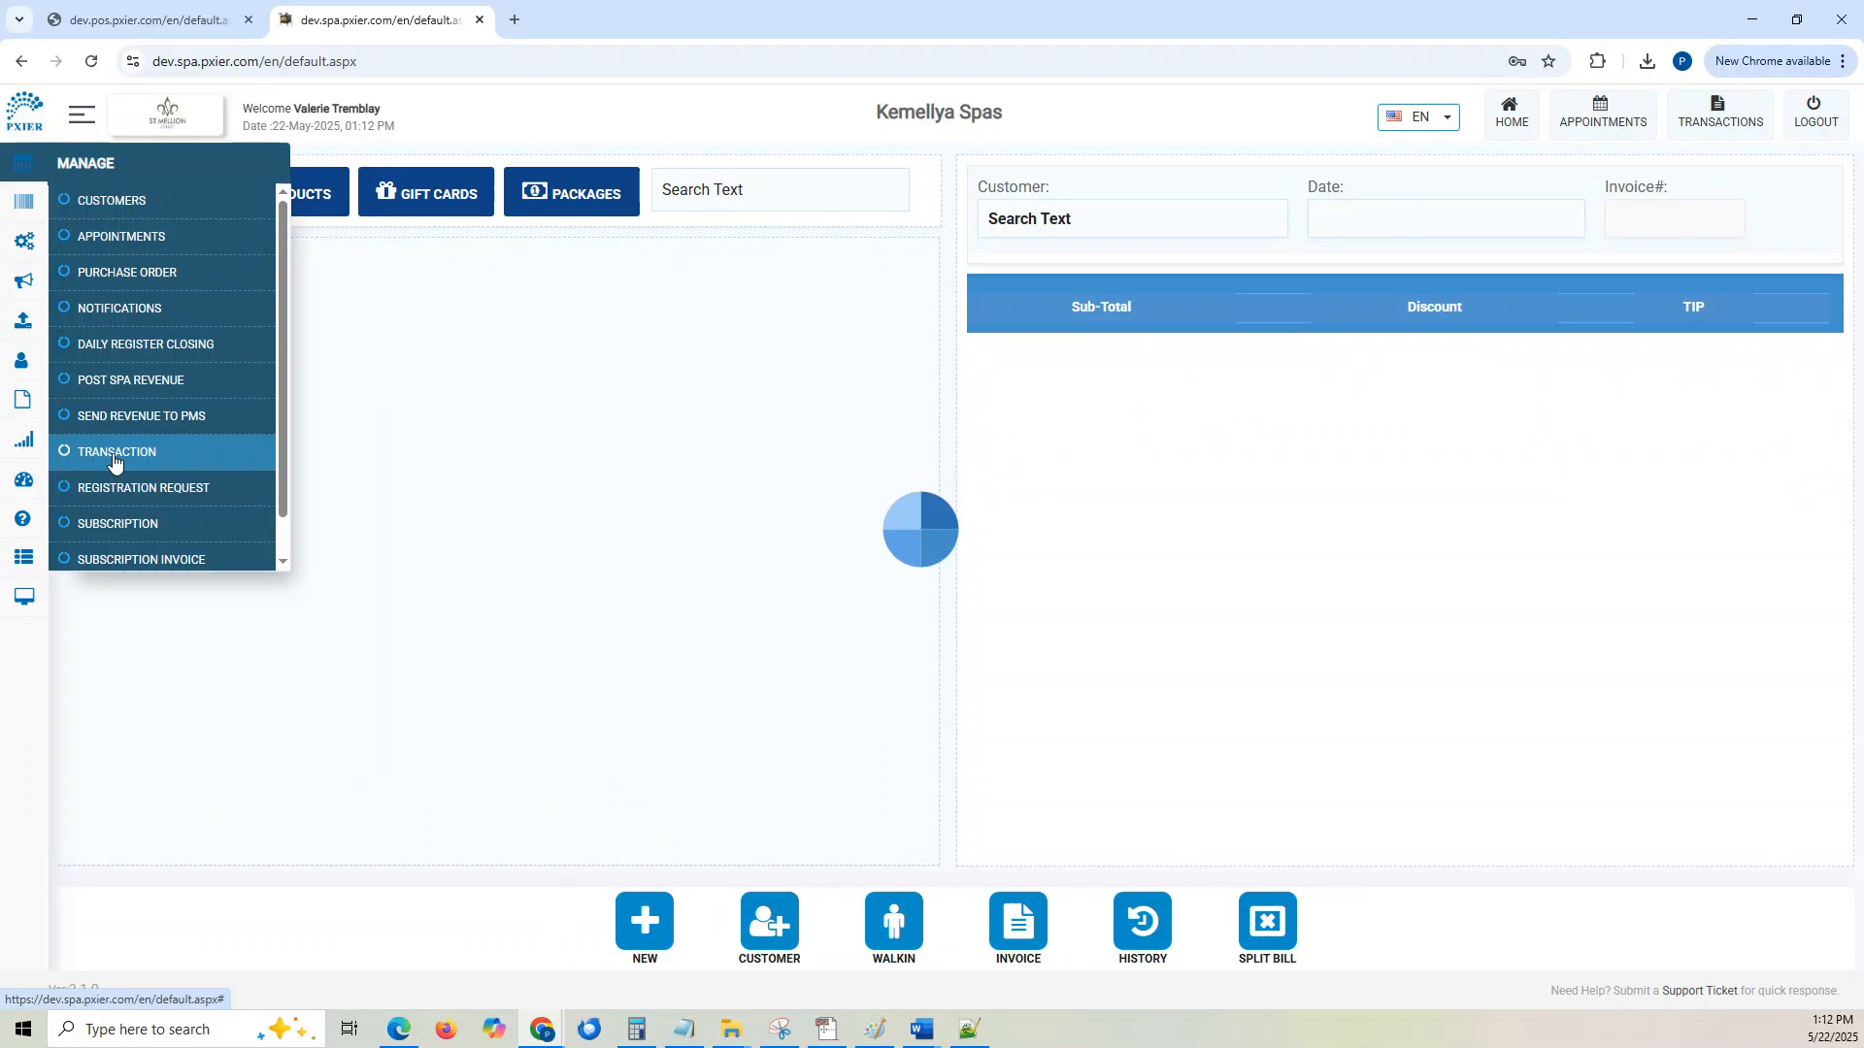
pyautogui.click(303, 201)
pyautogui.click(141, 344)
pyautogui.scroll(-6, 598, 476)
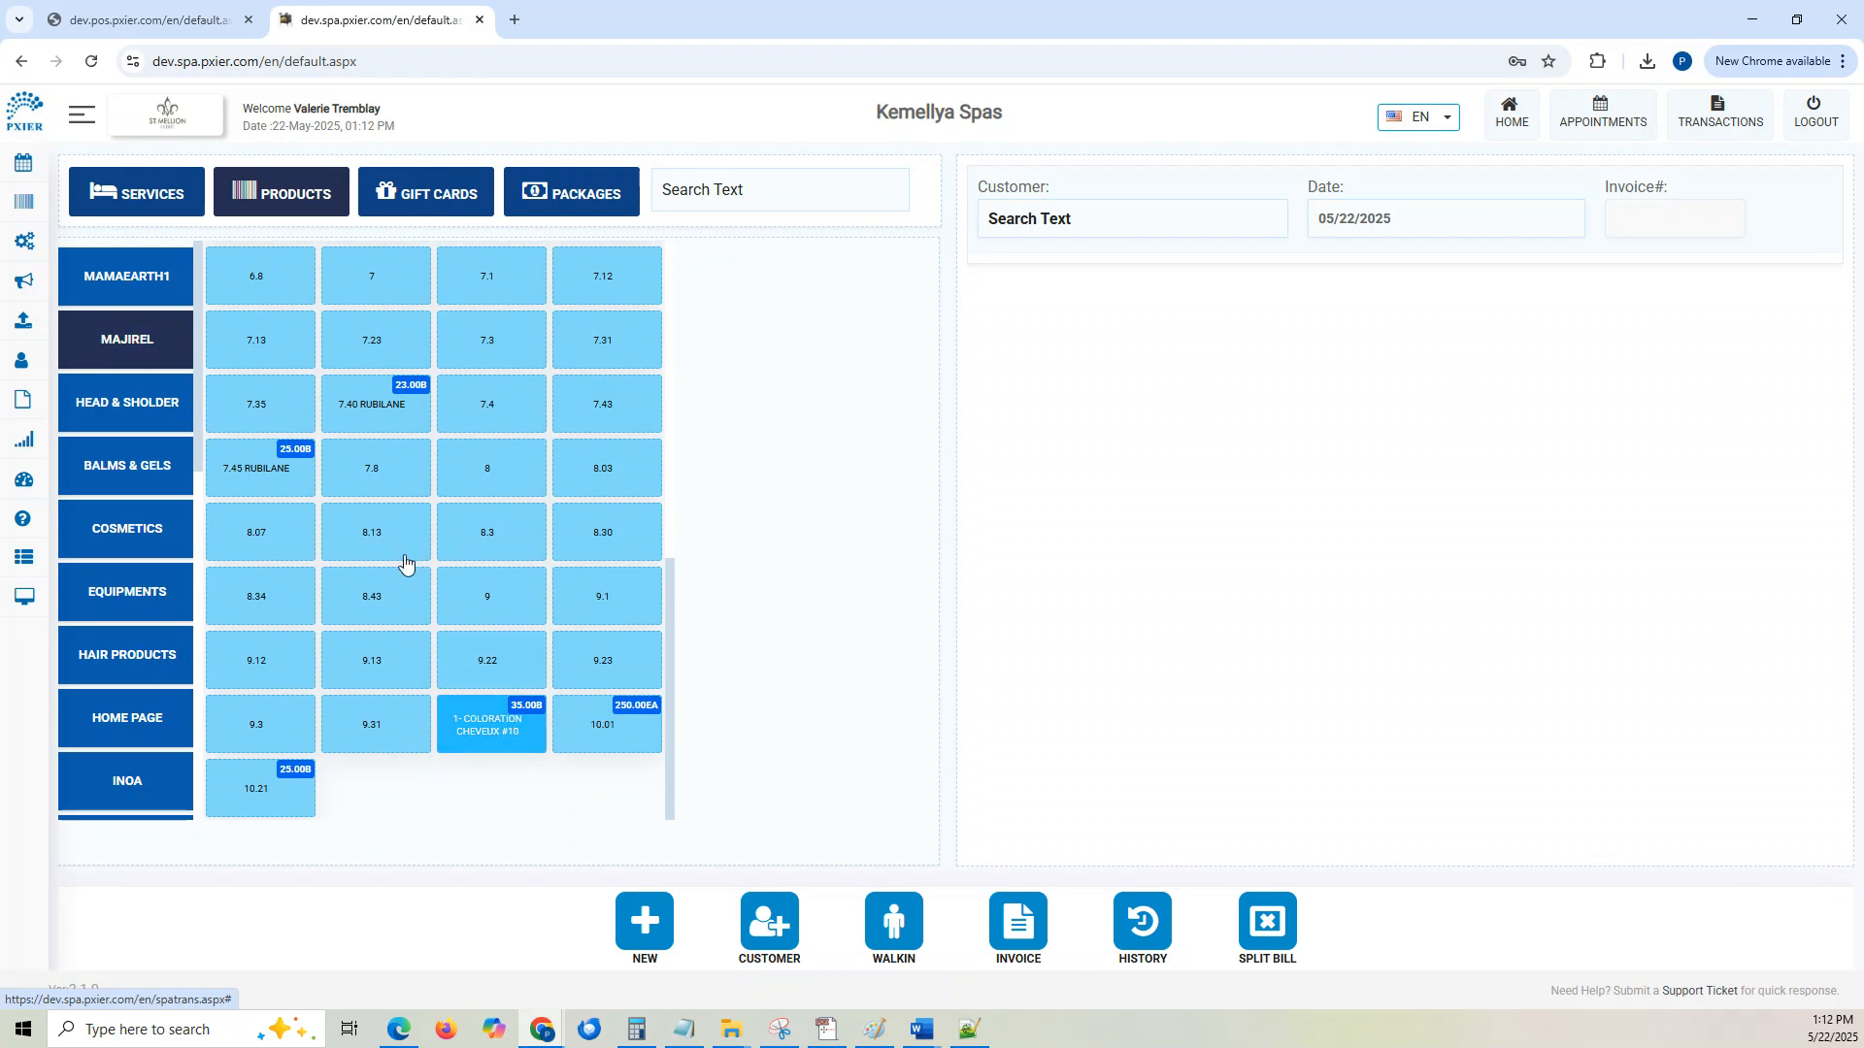
# Step: Start a walk-in sale and add one Women Haircut 45" service from the Hair Care category
pyautogui.click(141, 199)
pyautogui.scroll(-6, 163, 505)
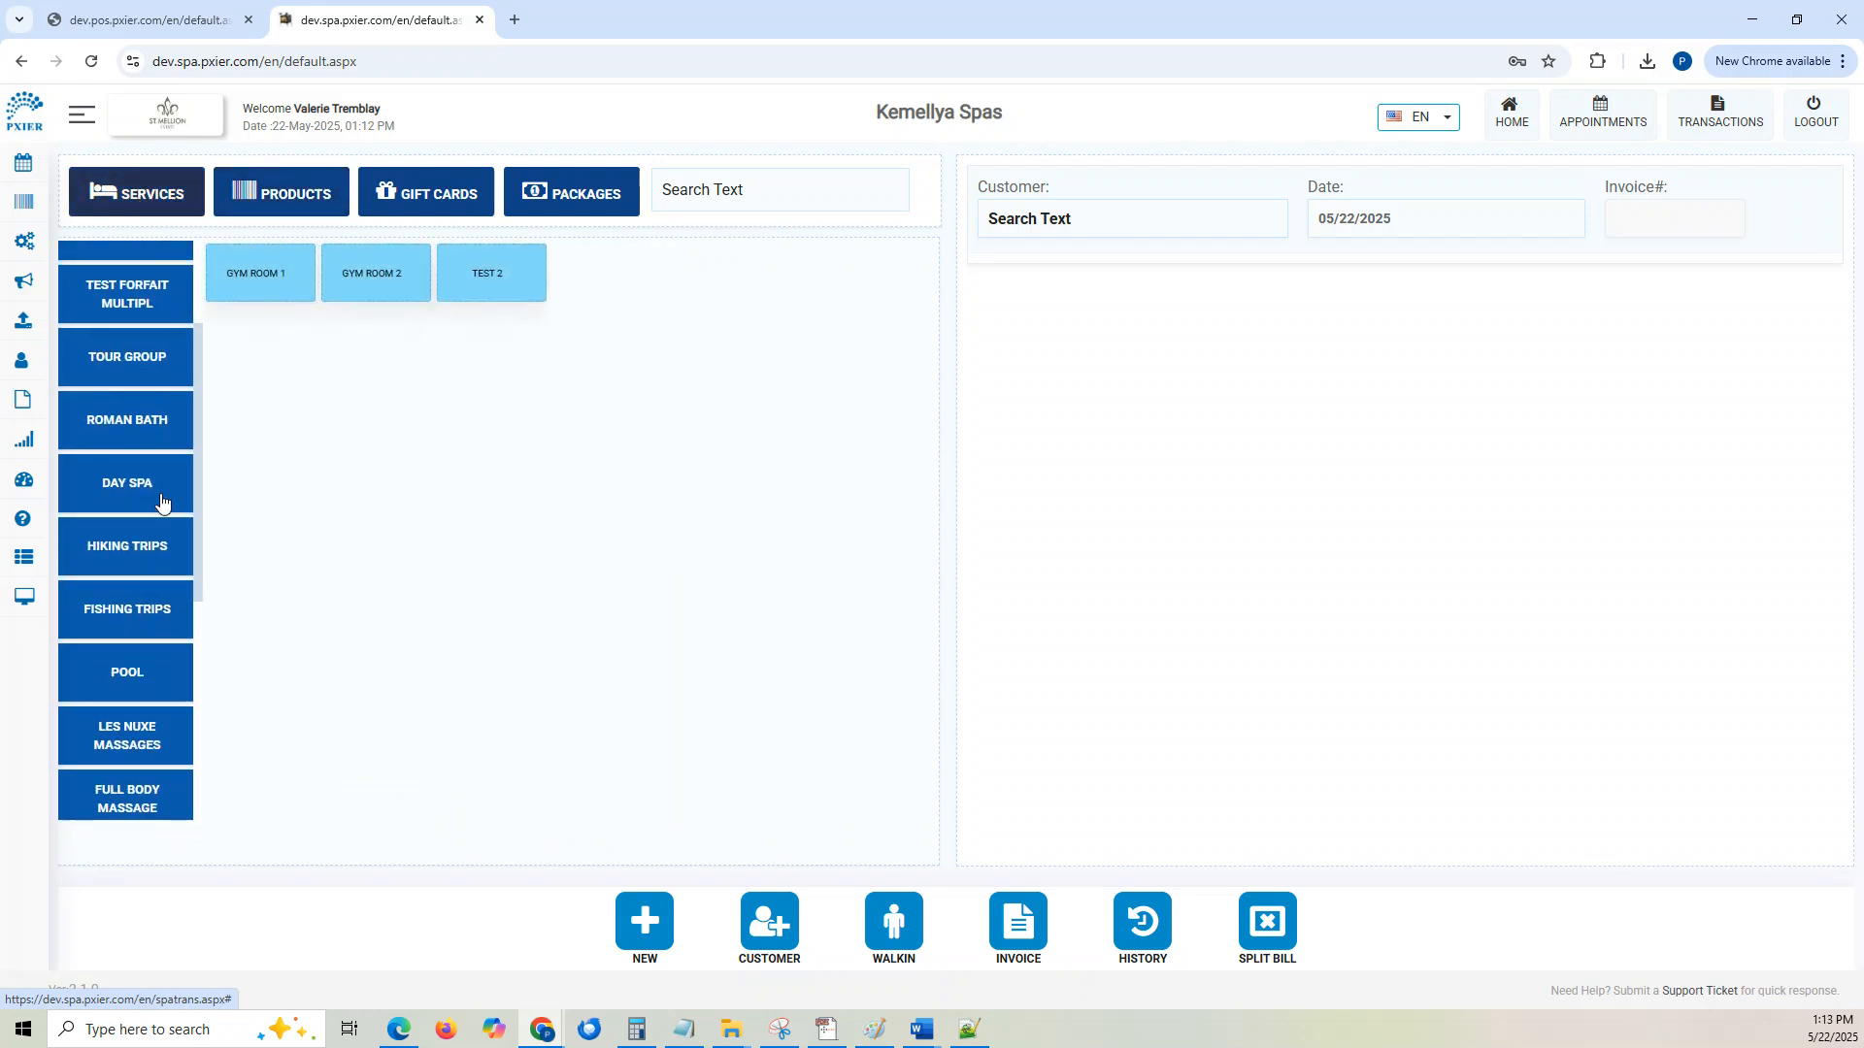
pyautogui.scroll(-1, 162, 505)
pyautogui.click(126, 792)
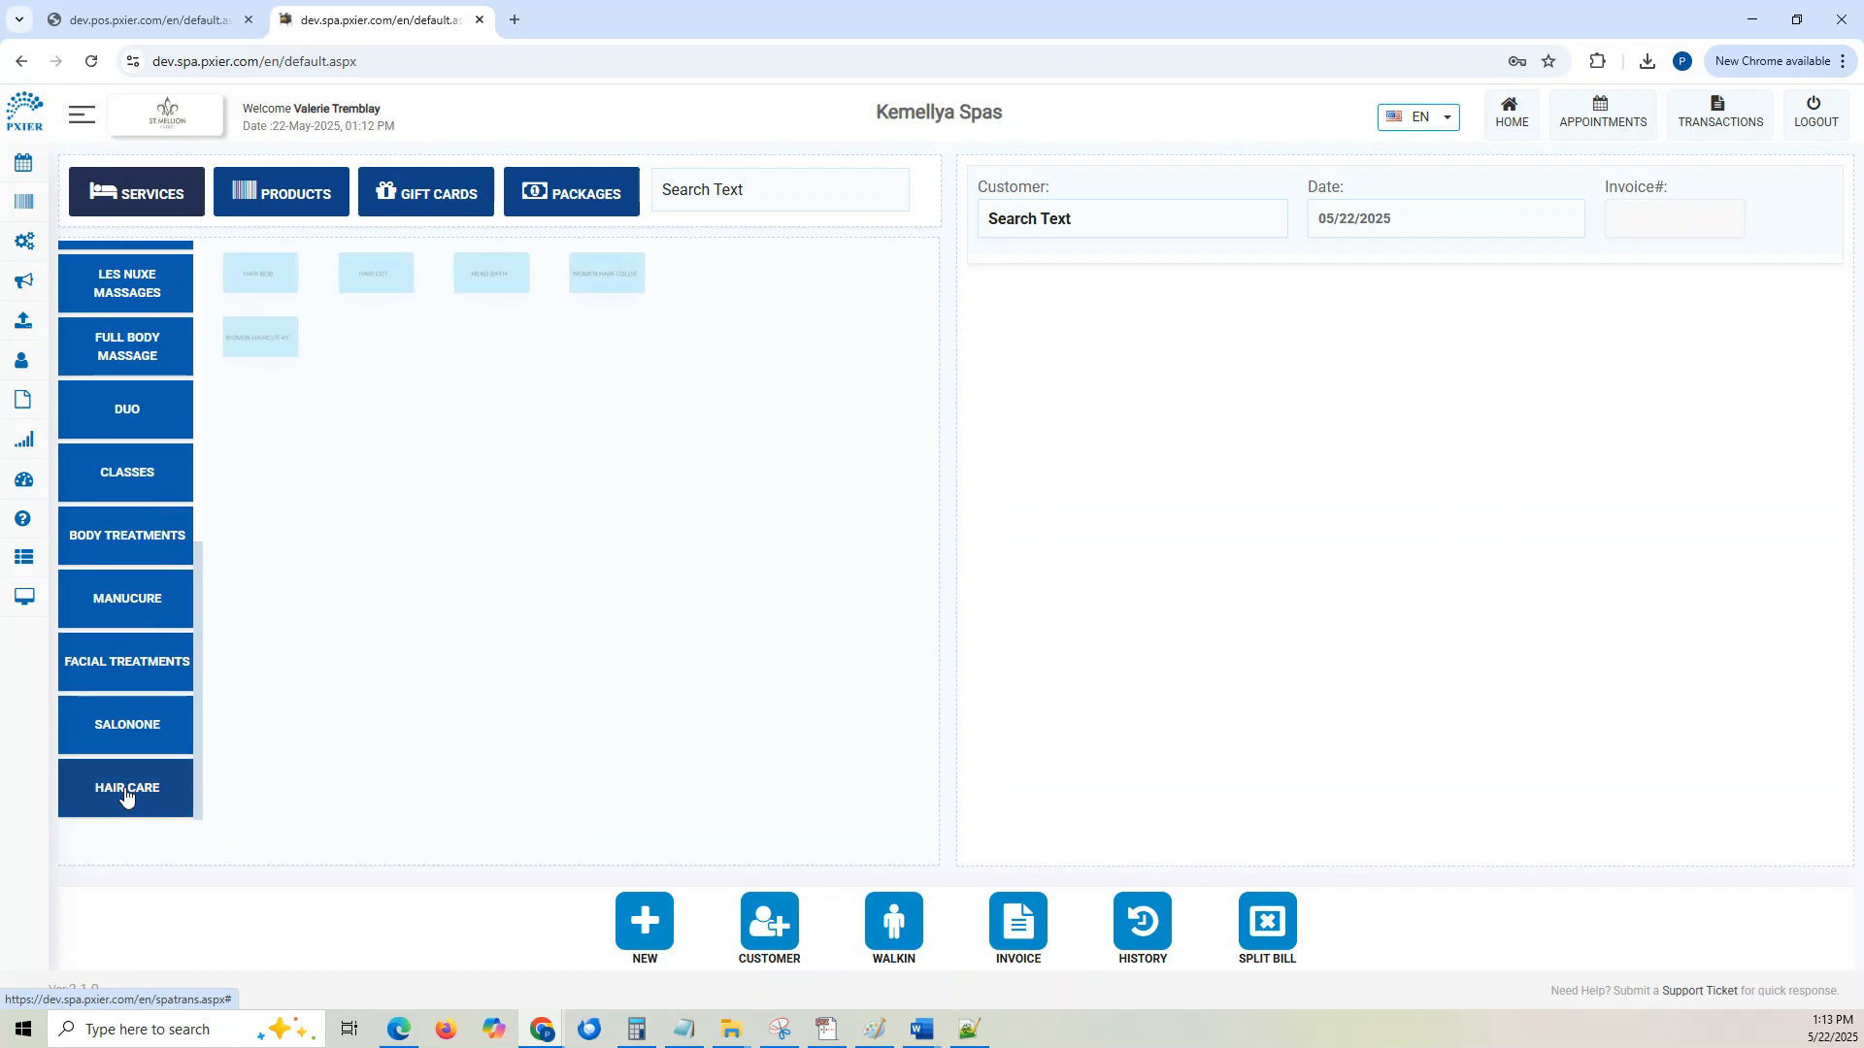
pyautogui.click(239, 346)
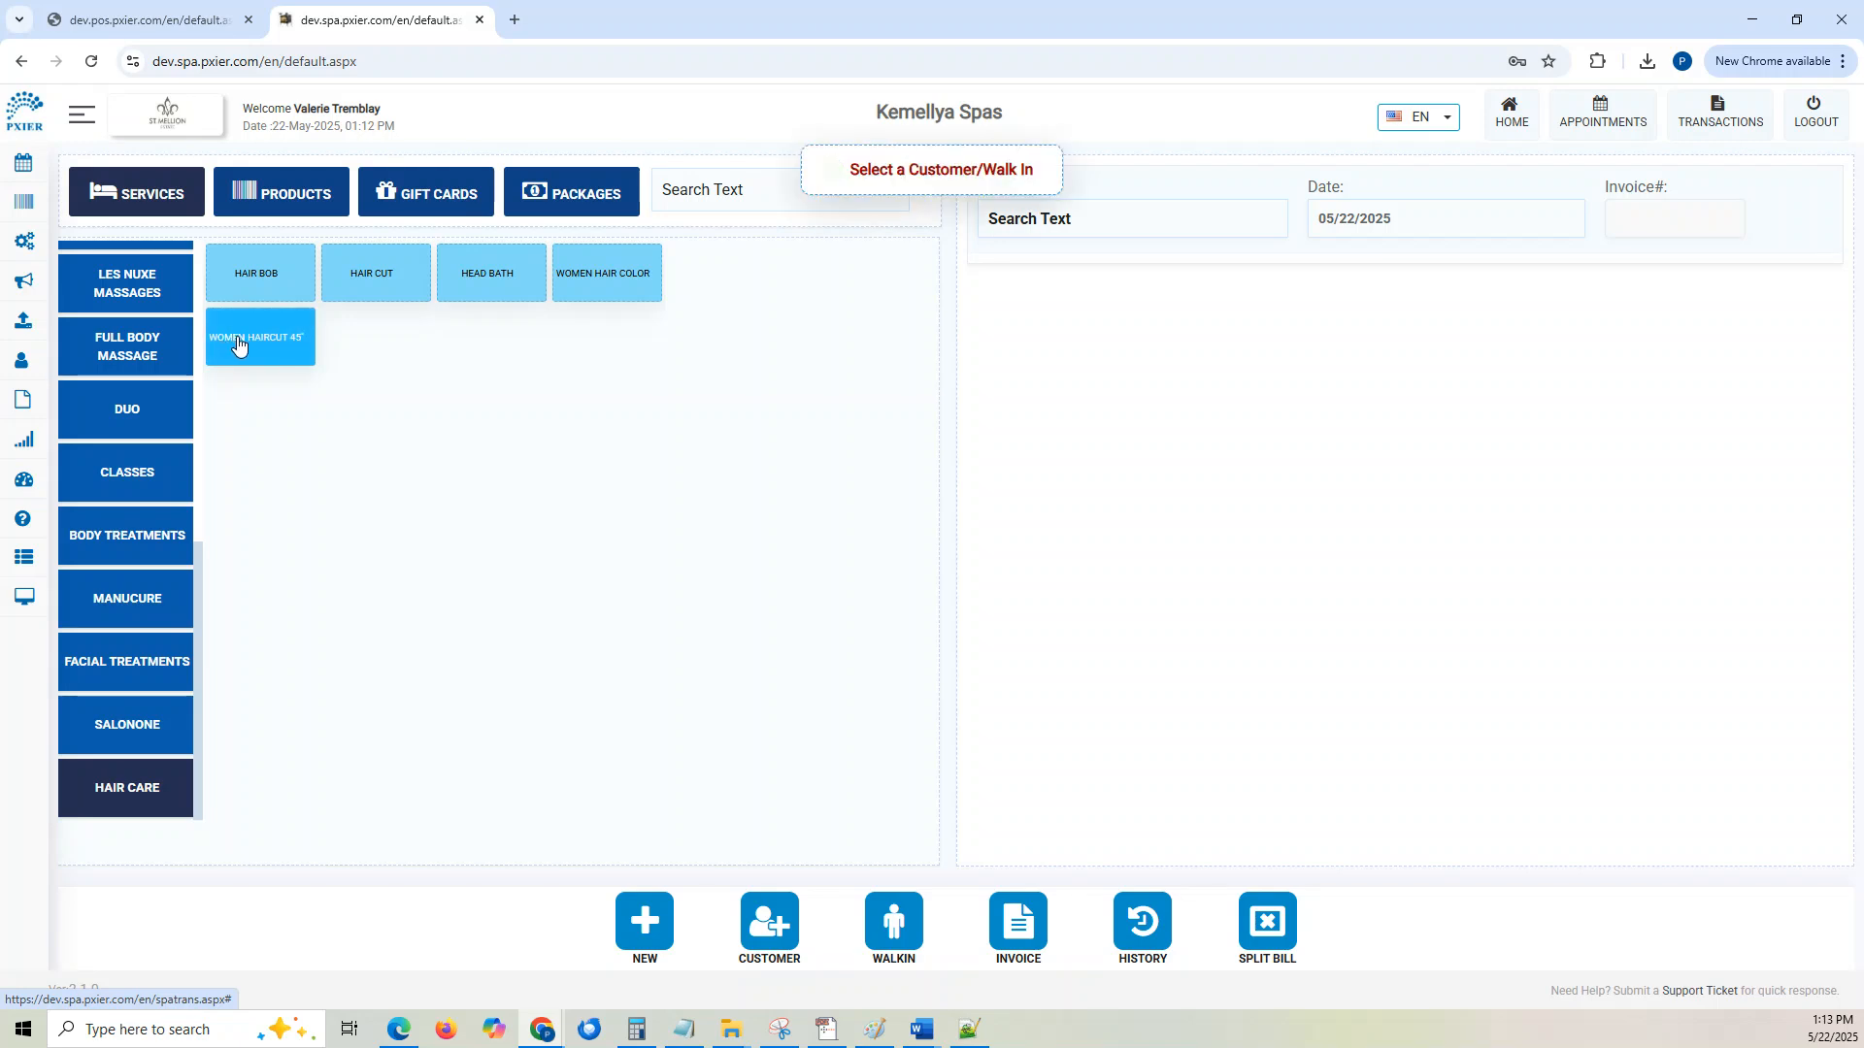
pyautogui.click(893, 920)
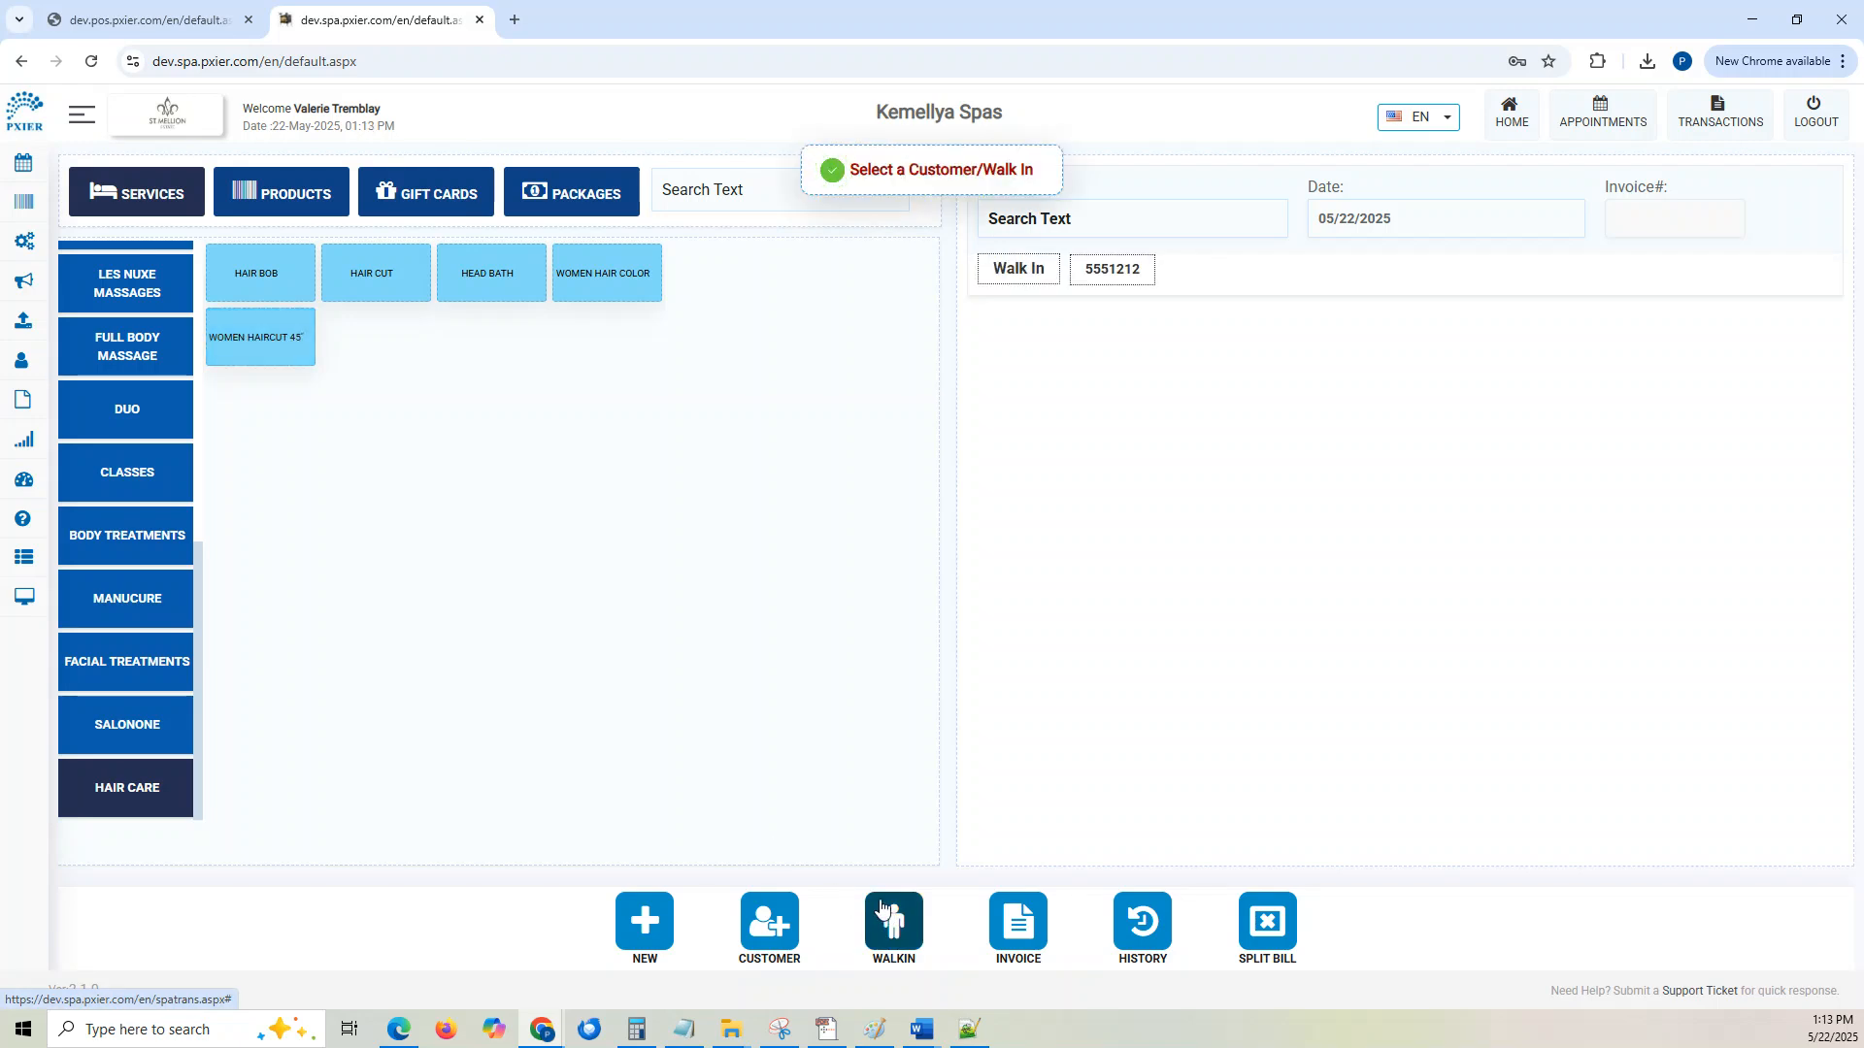
pyautogui.click(274, 340)
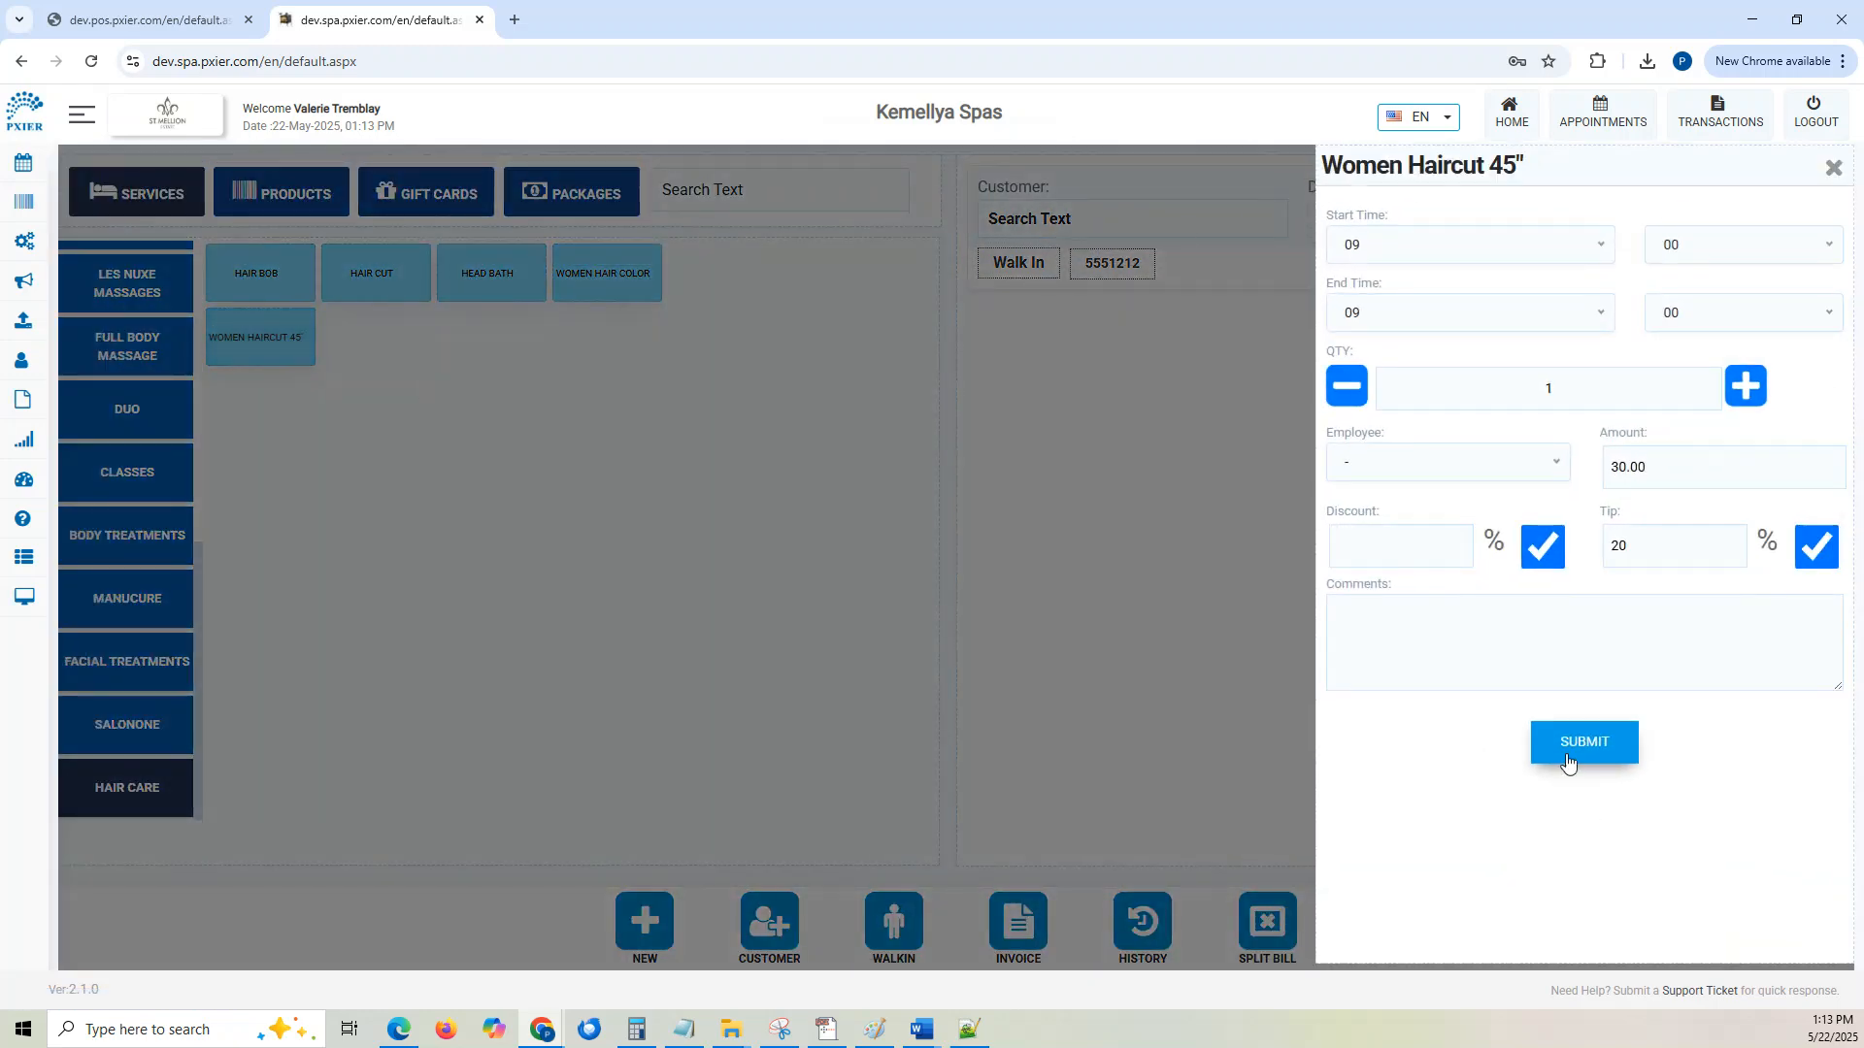
pyautogui.click(1567, 761)
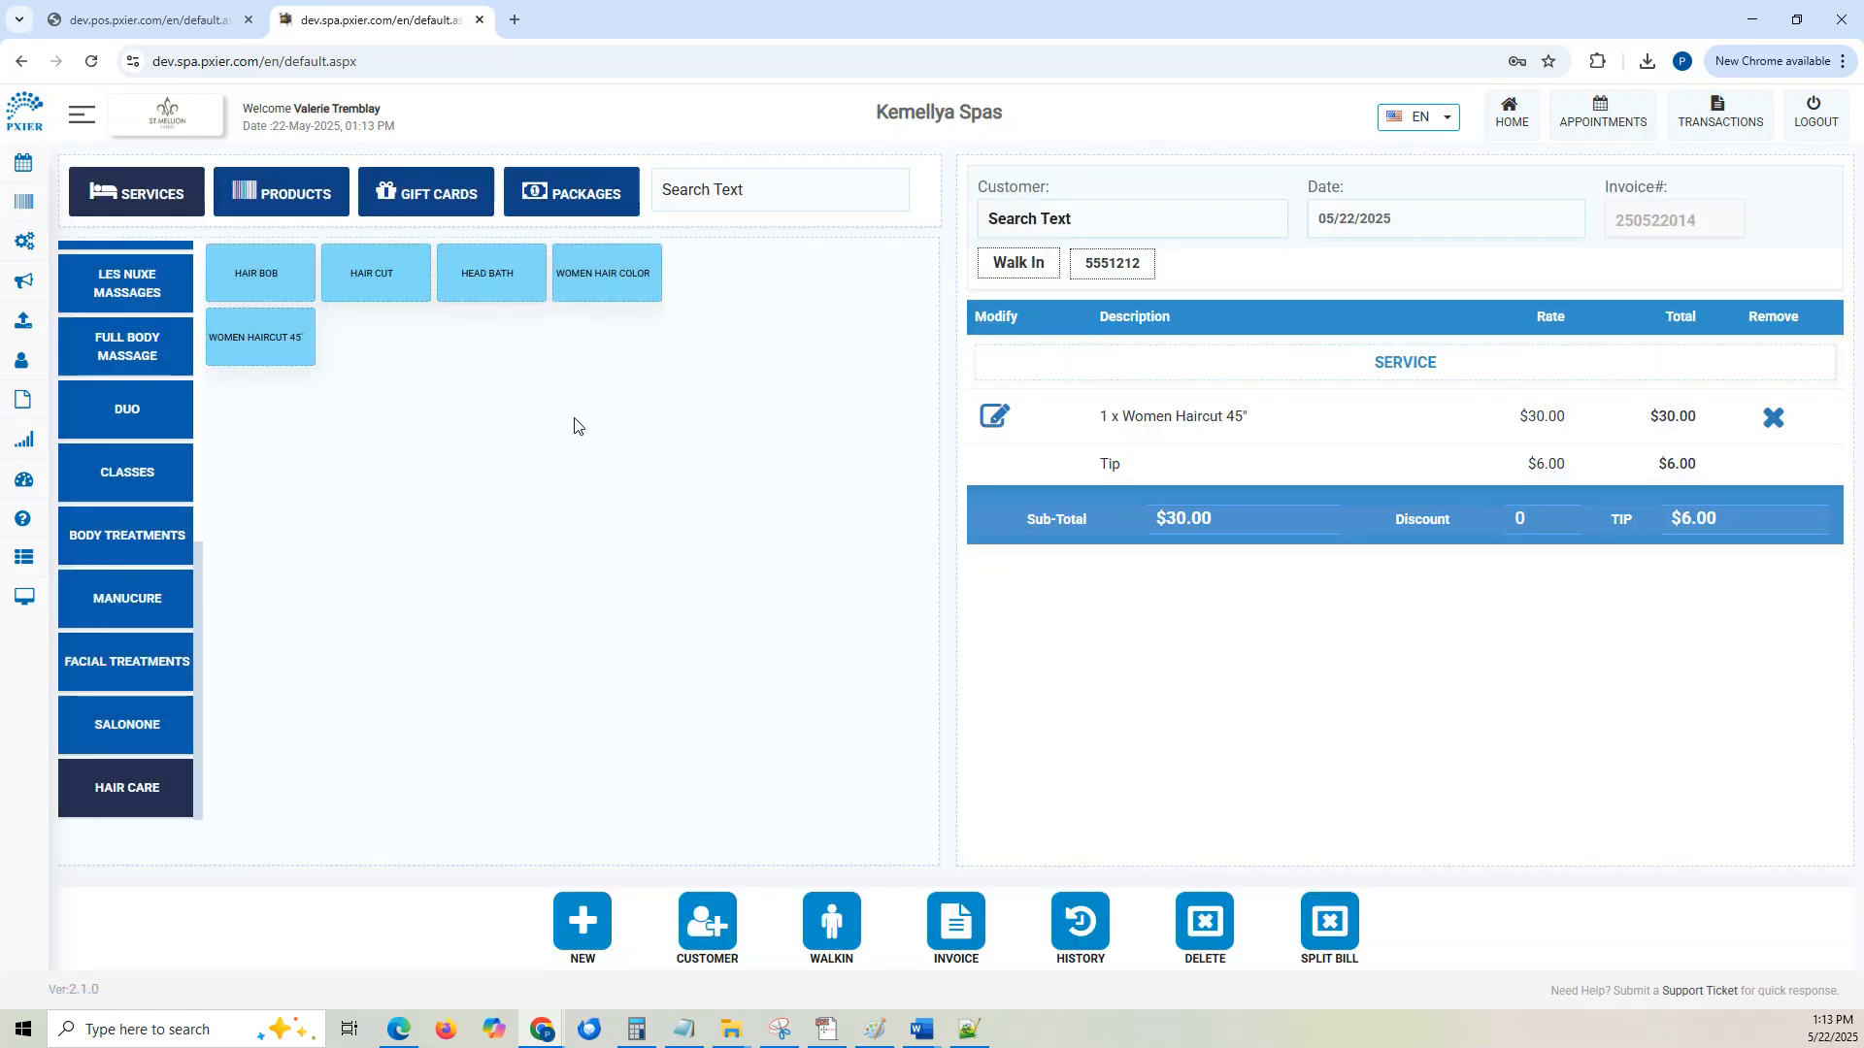
# Step: Recheck the Majirel product stock of 1- Coloration cheveux #10 with the haircut service on the invoice
pyautogui.click(272, 194)
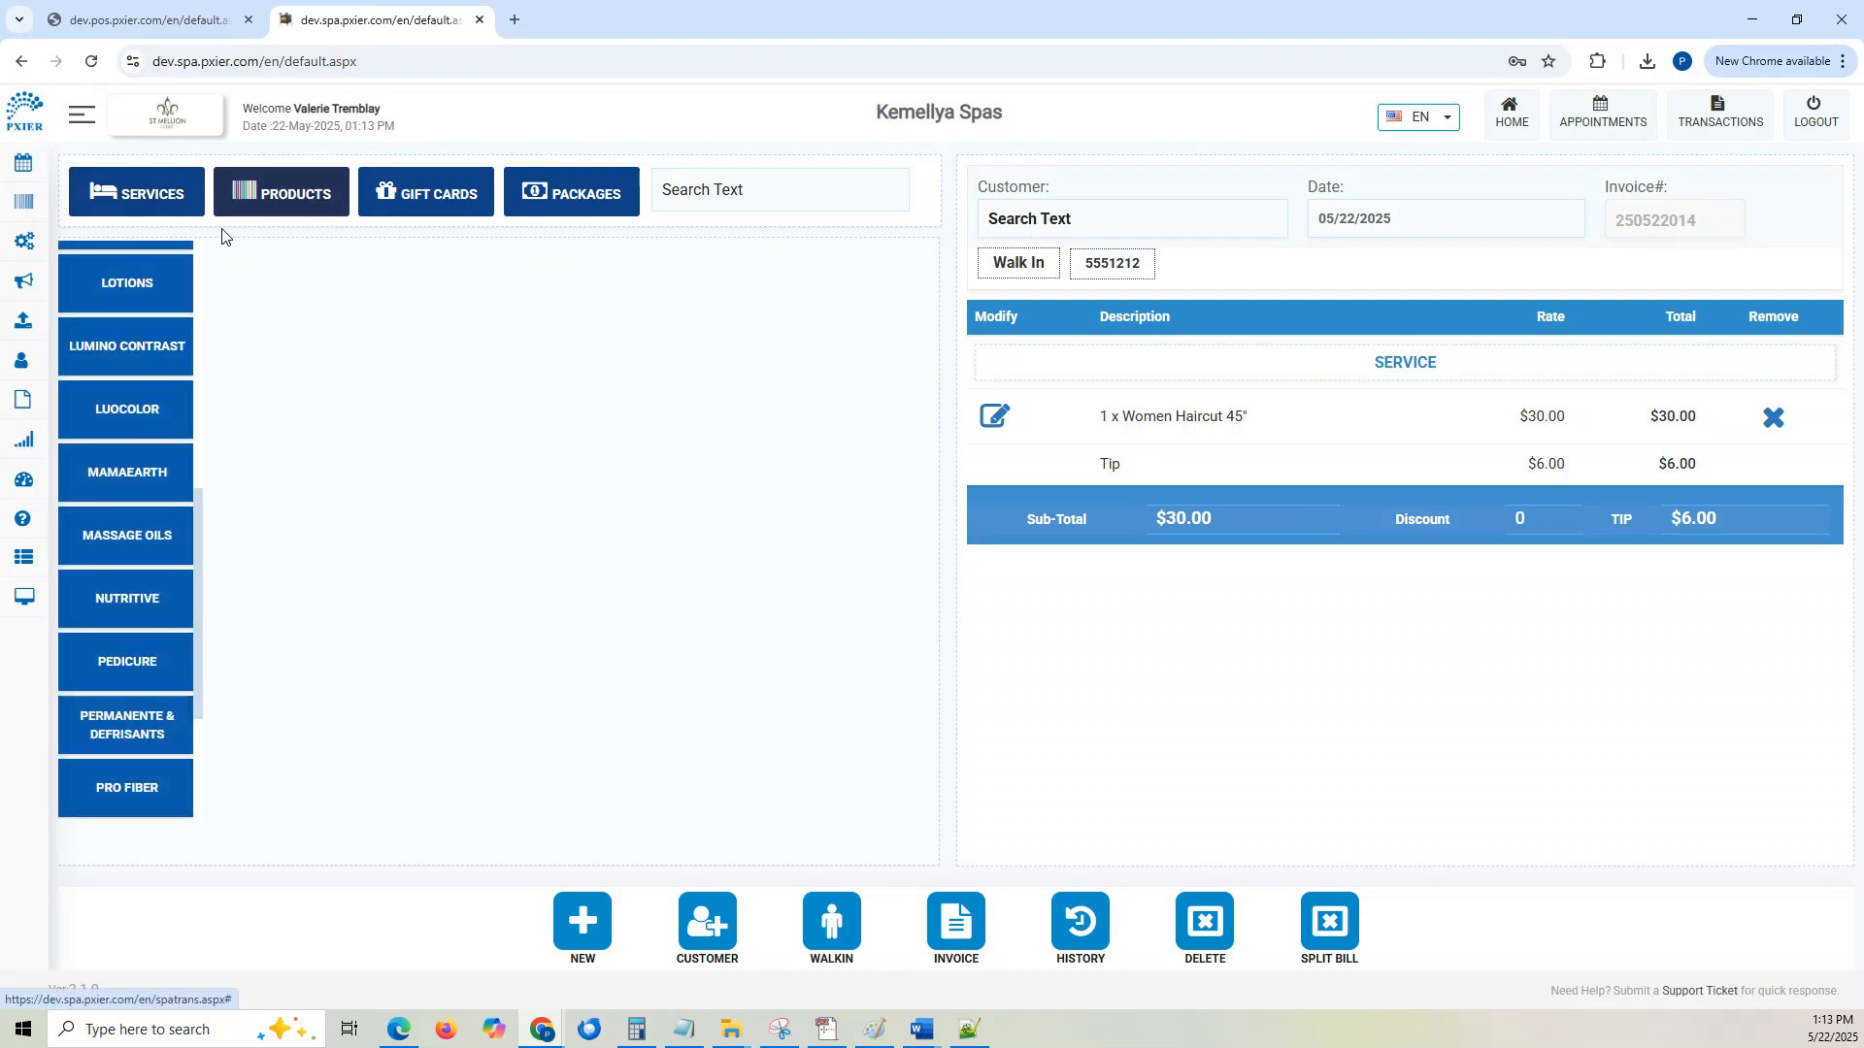
pyautogui.scroll(6, 145, 339)
pyautogui.click(146, 362)
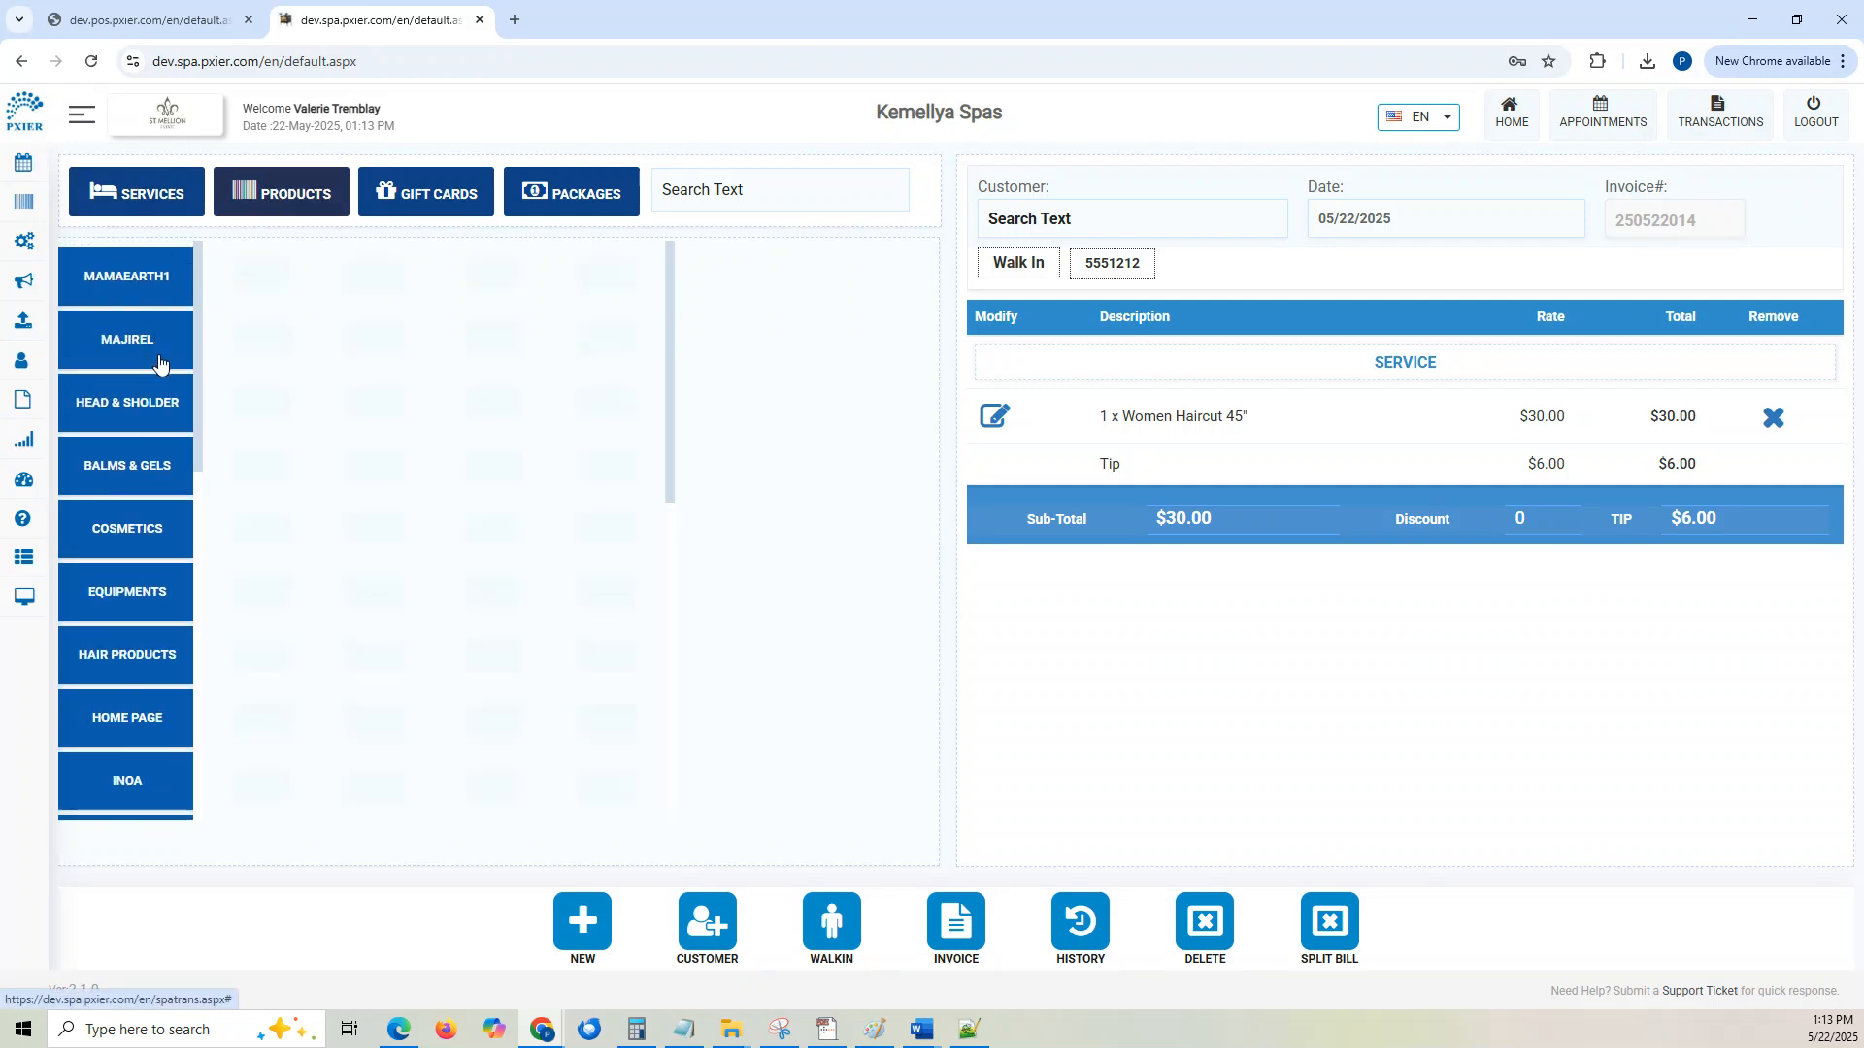
pyautogui.scroll(-6, 521, 584)
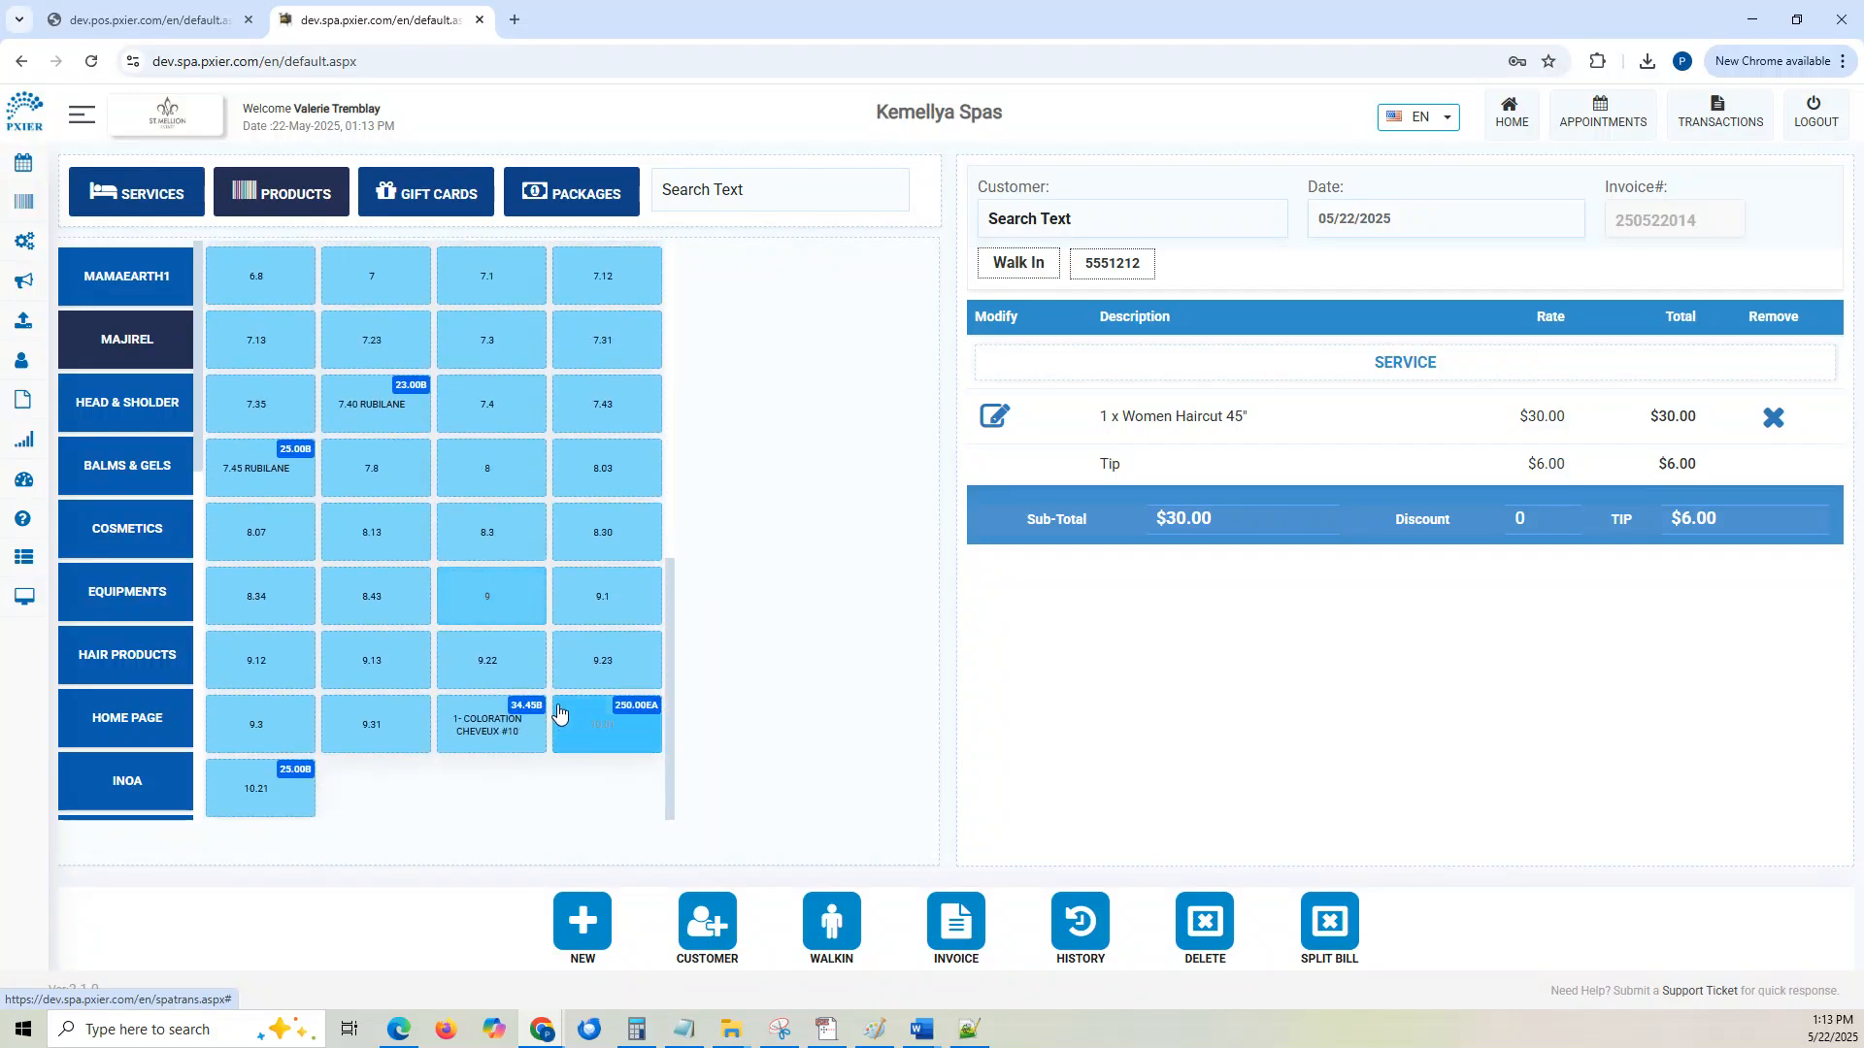